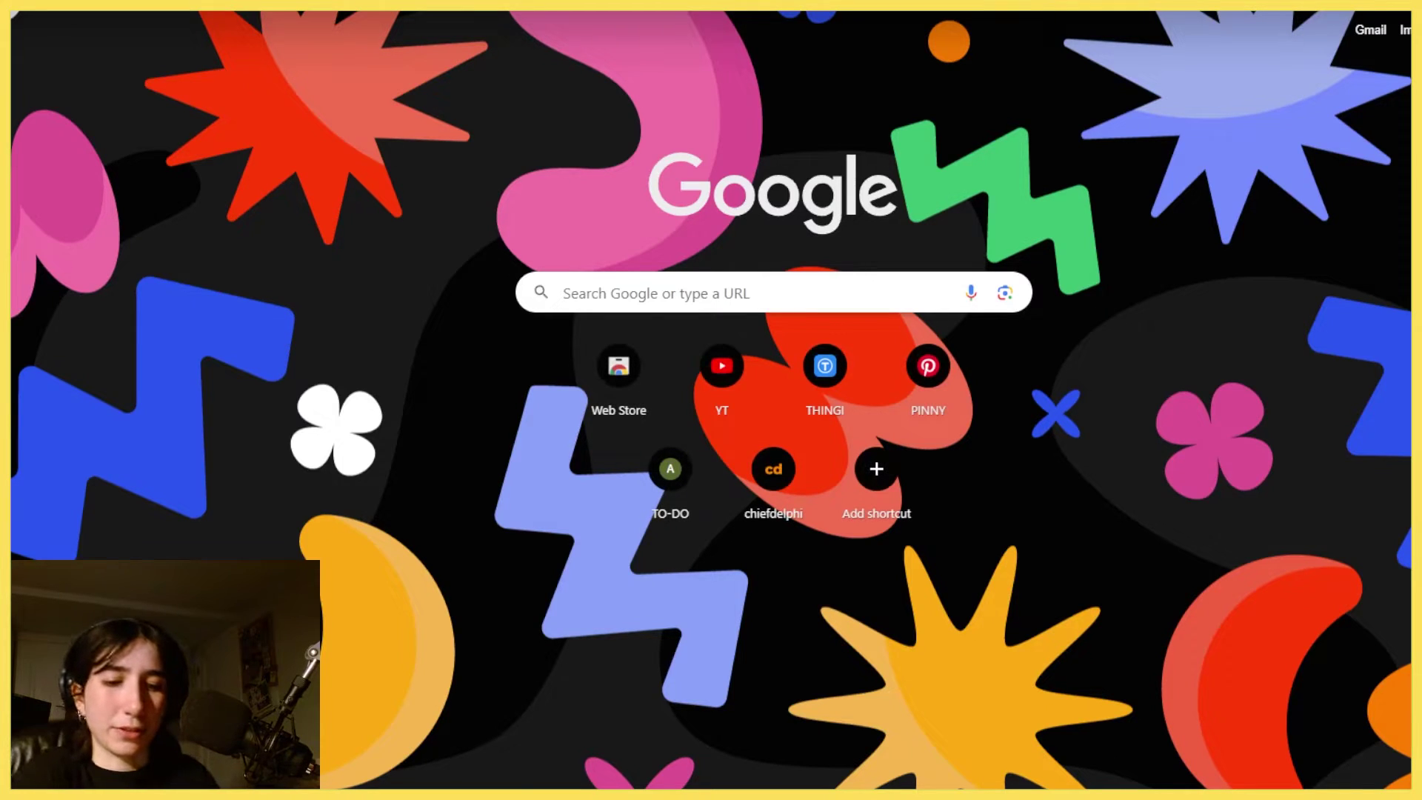
Search Google Images for 'curly elastic shoe laces' and preview the green-pink and blue laces listings.
text(curly elastic)
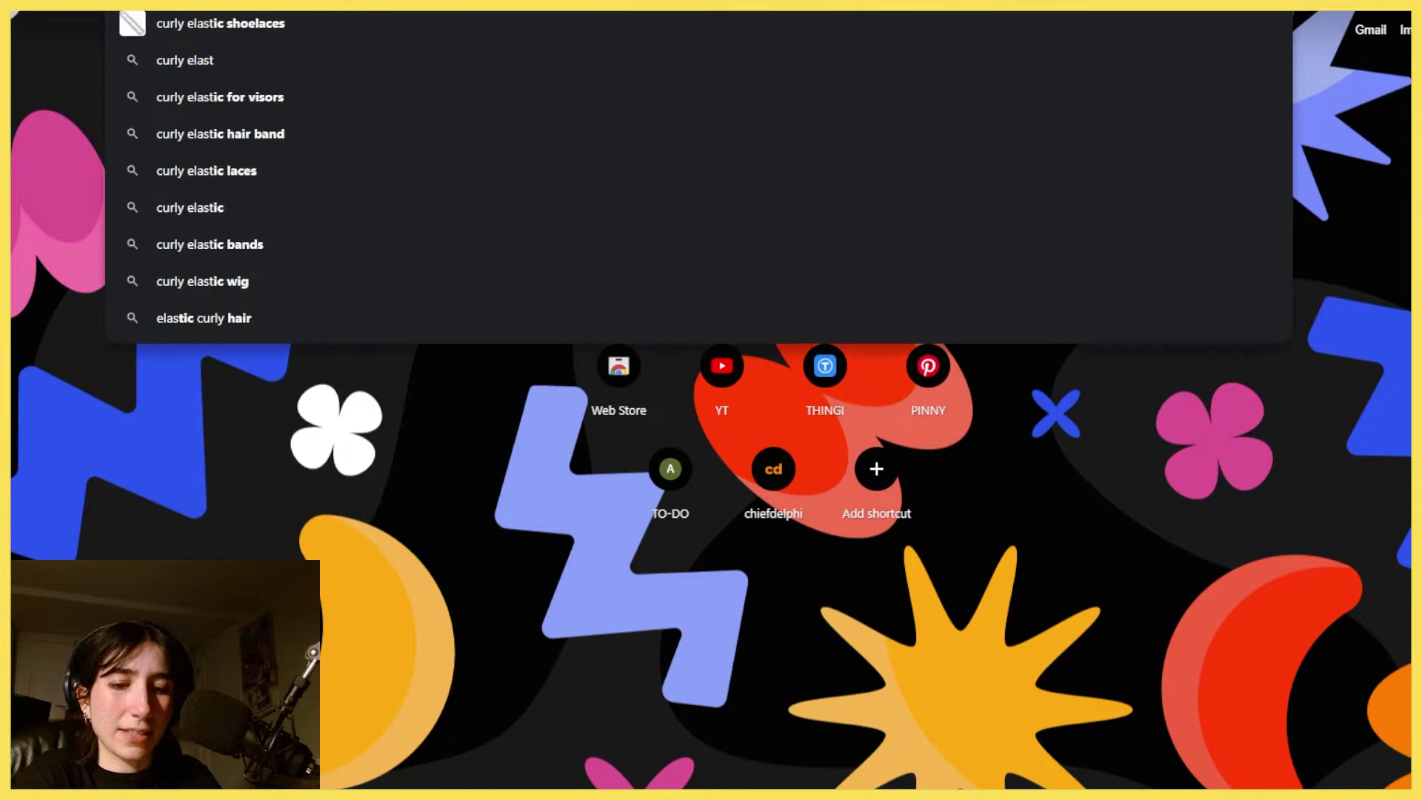
text( shoe laces)
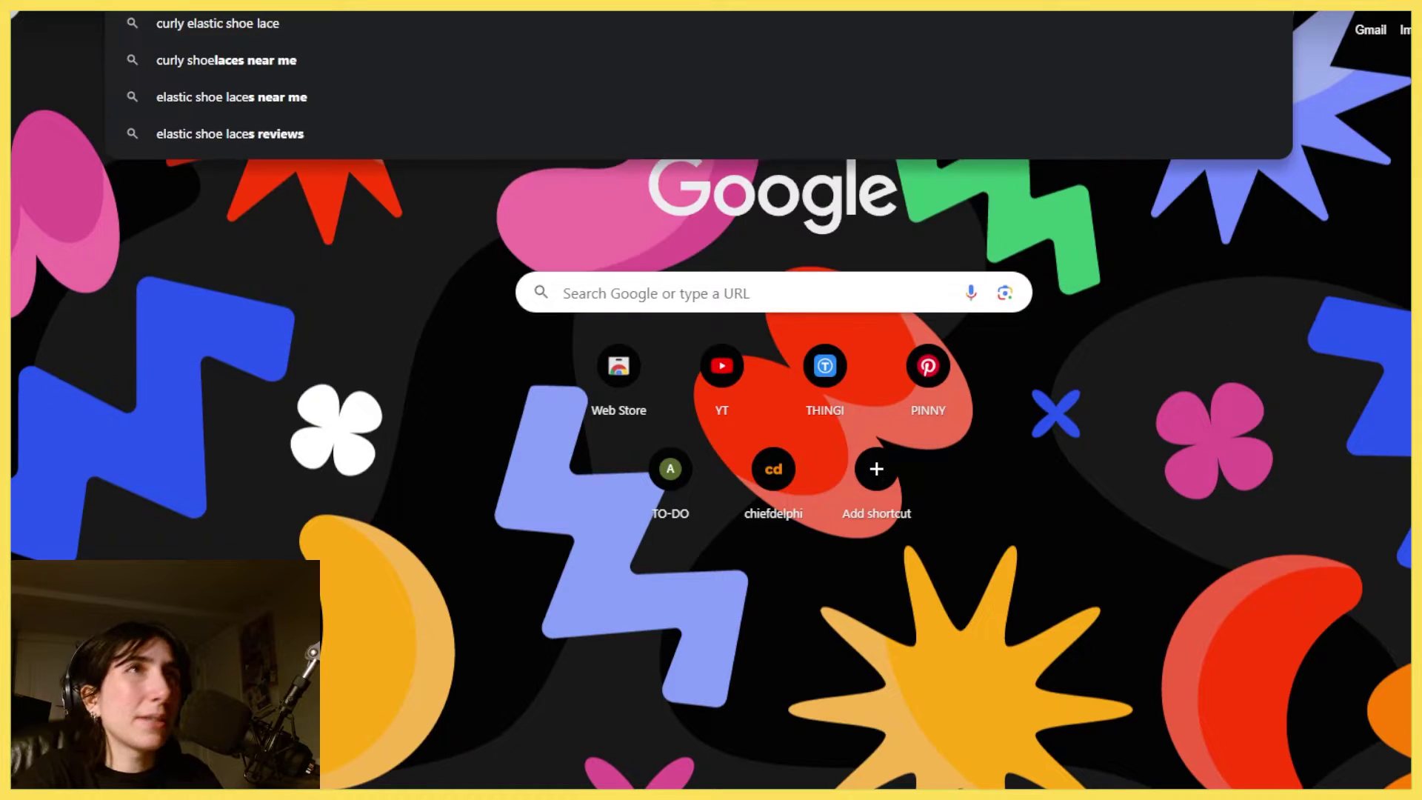
key(Return)
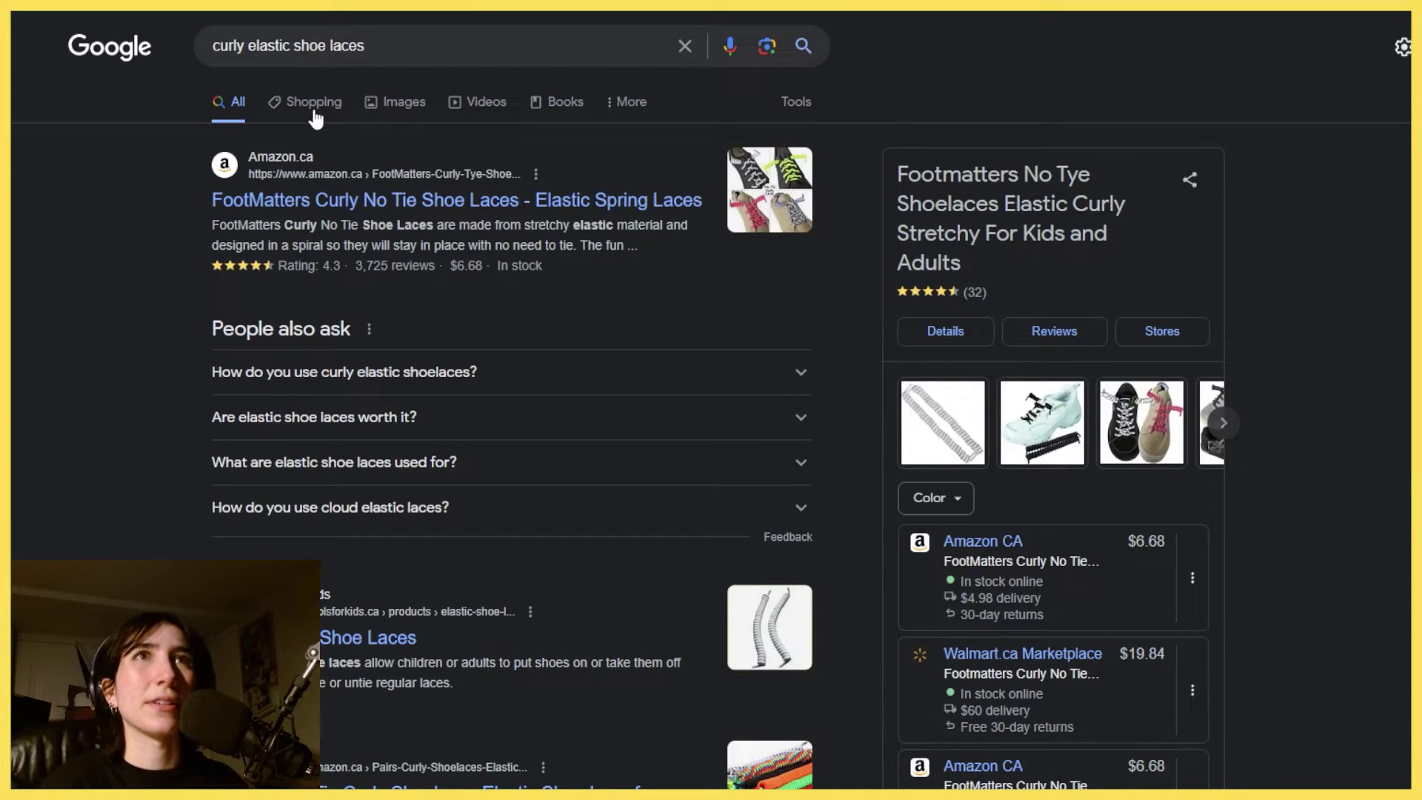
click(393, 103)
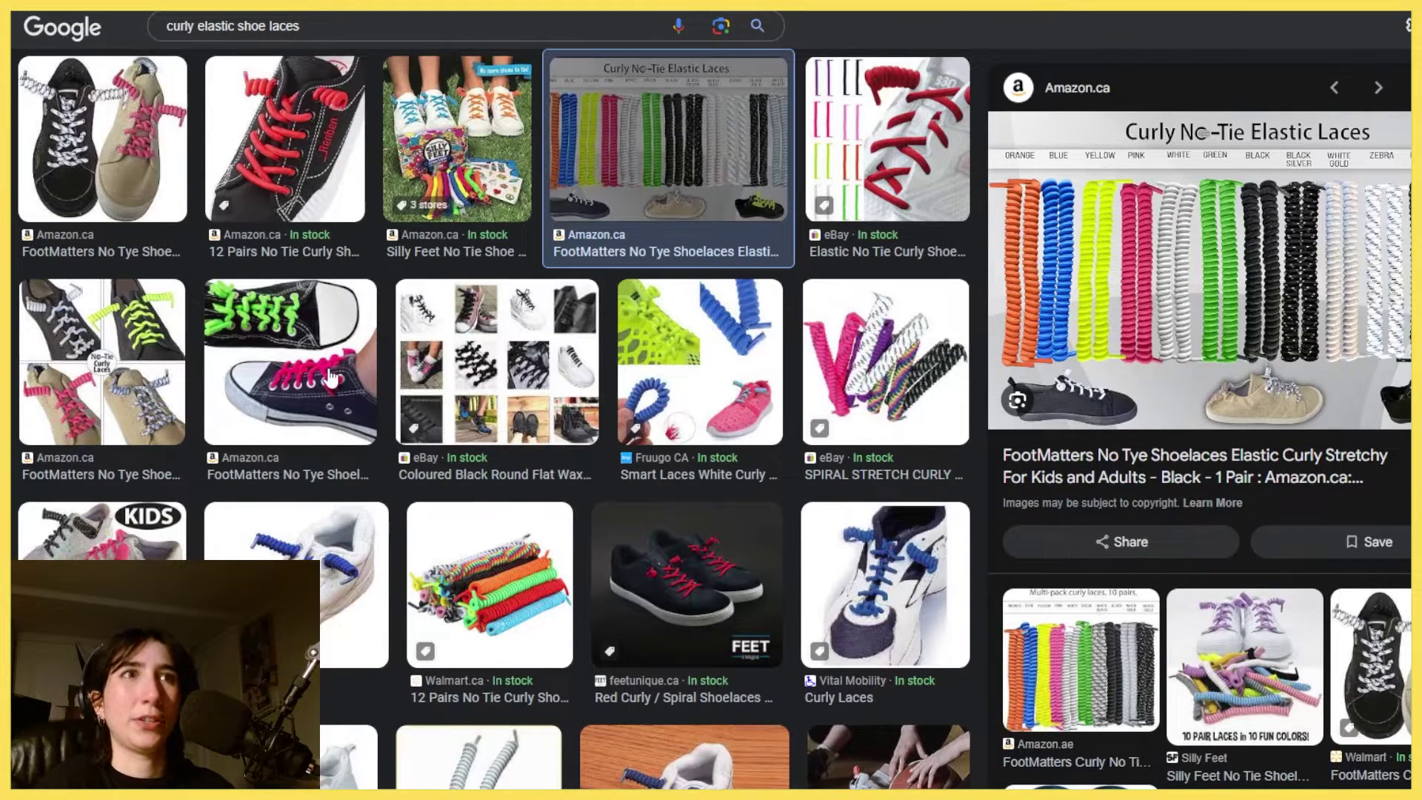
click(331, 377)
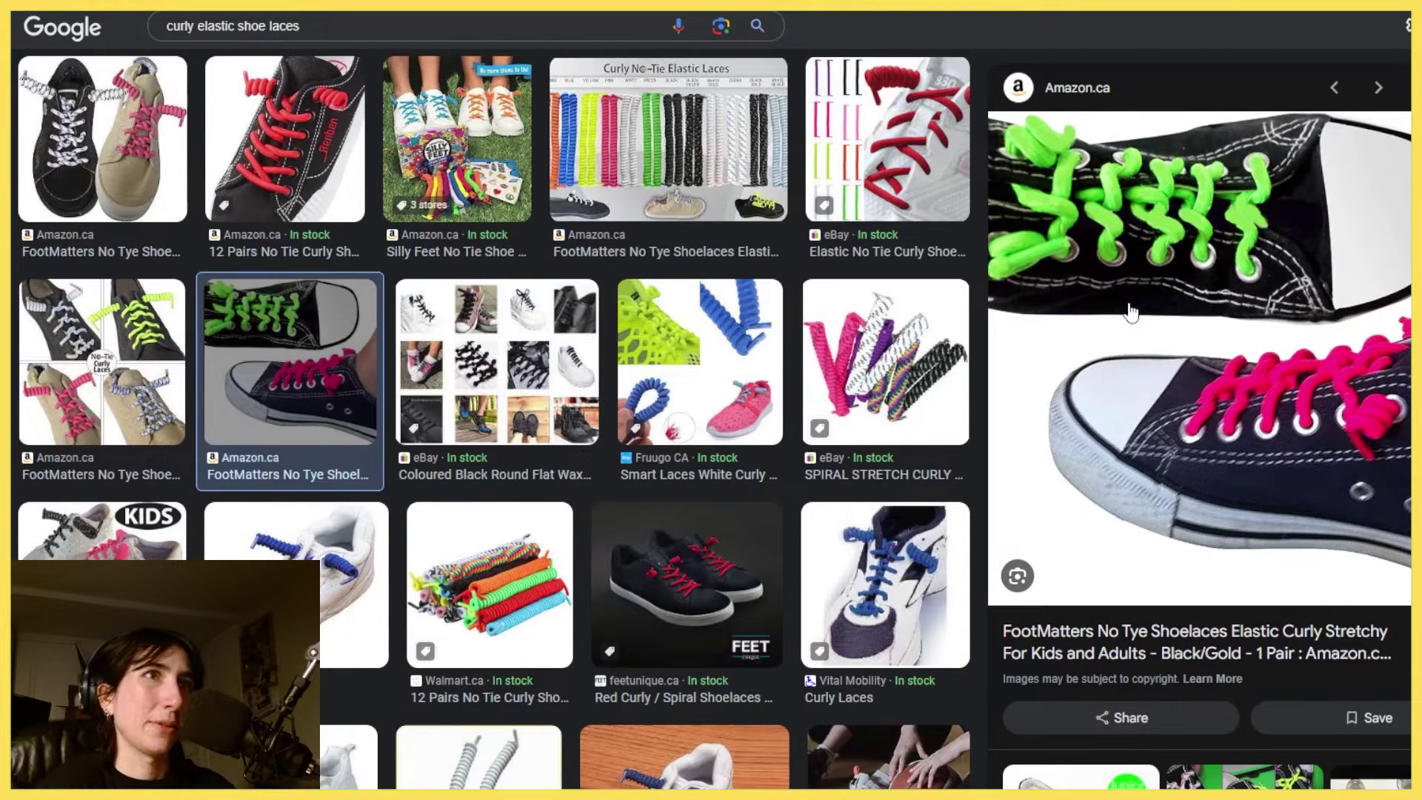
click(327, 601)
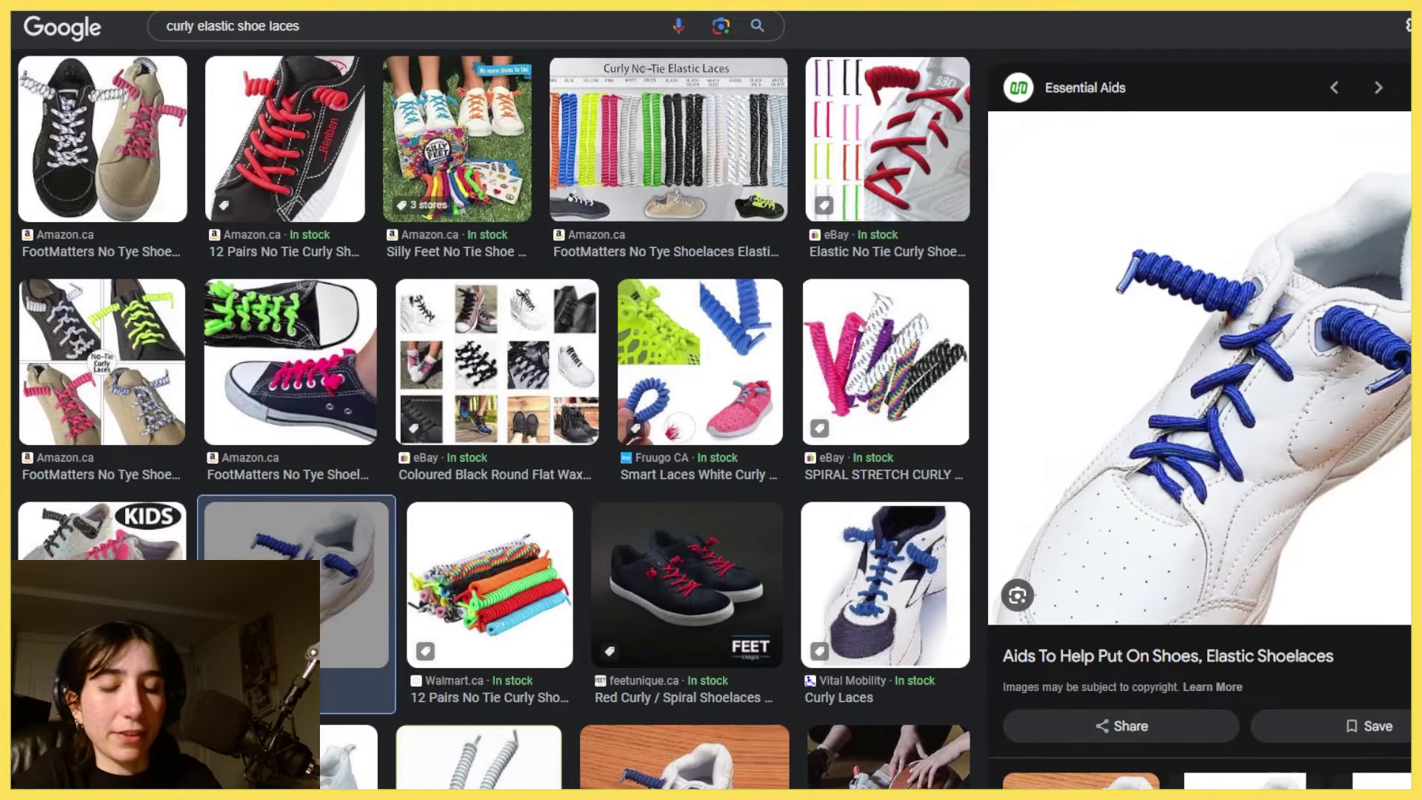
Search Google for 'how long is an average shoelace', then clear the search box.
key(ctrl+l)
text(ho)
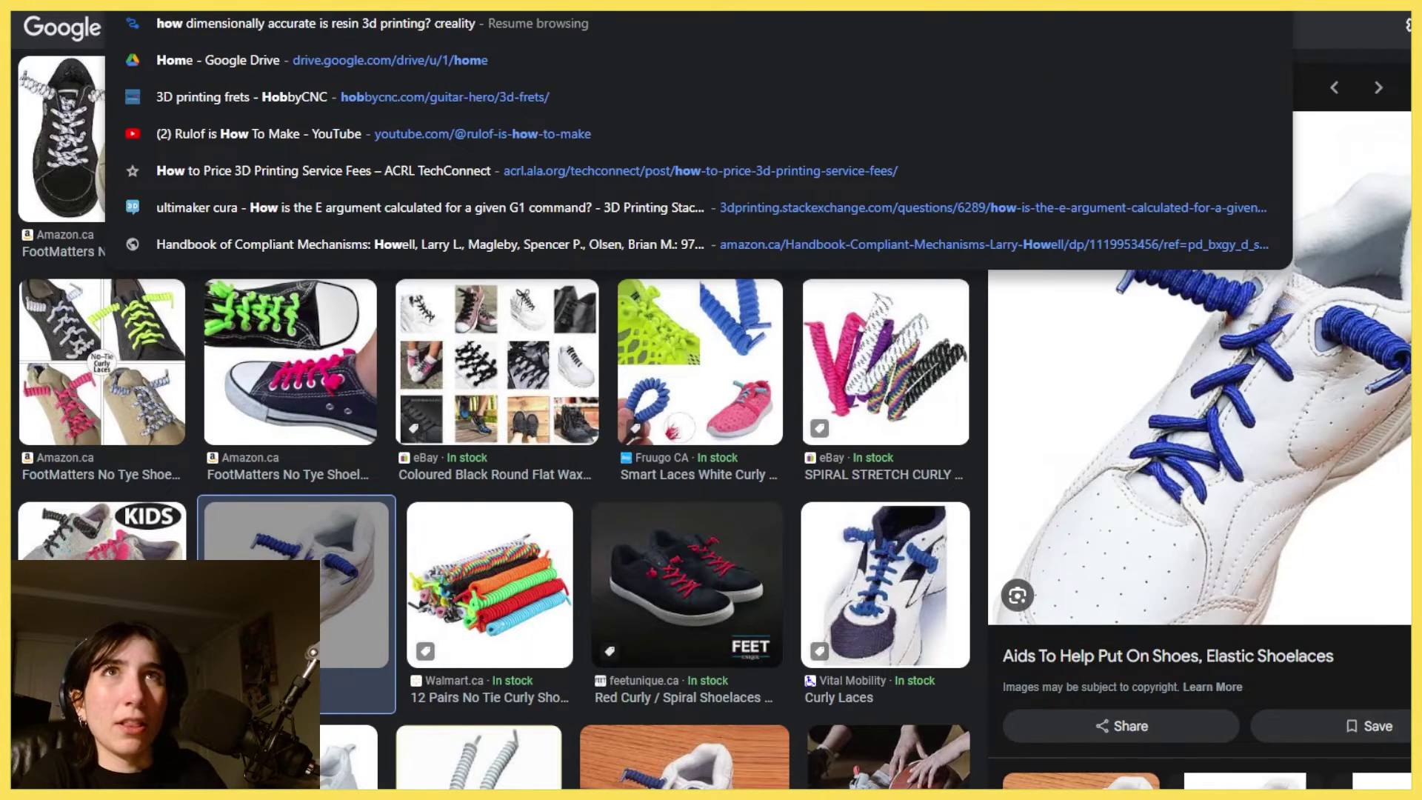
text(w long)
text(is an average shoelace)
key(Return)
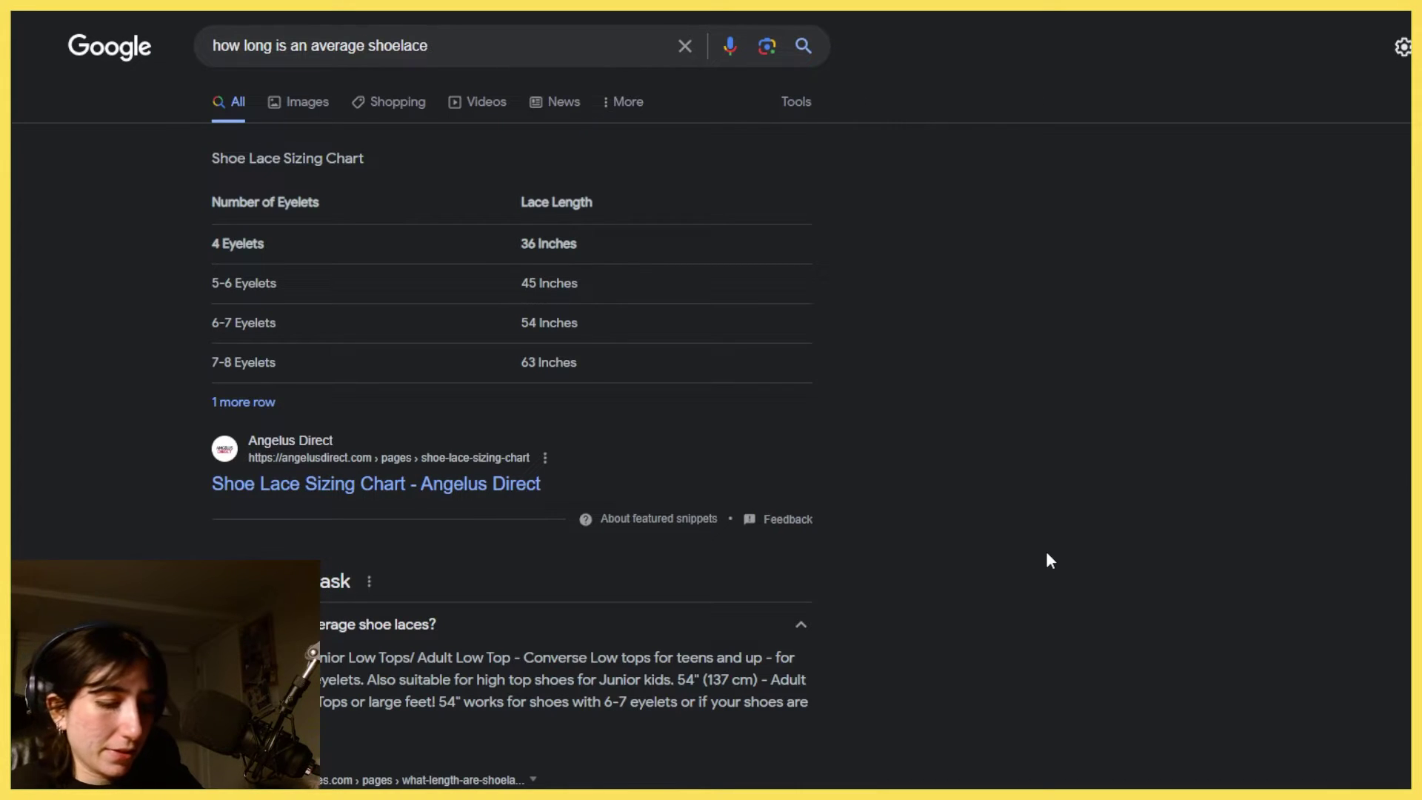
click(685, 47)
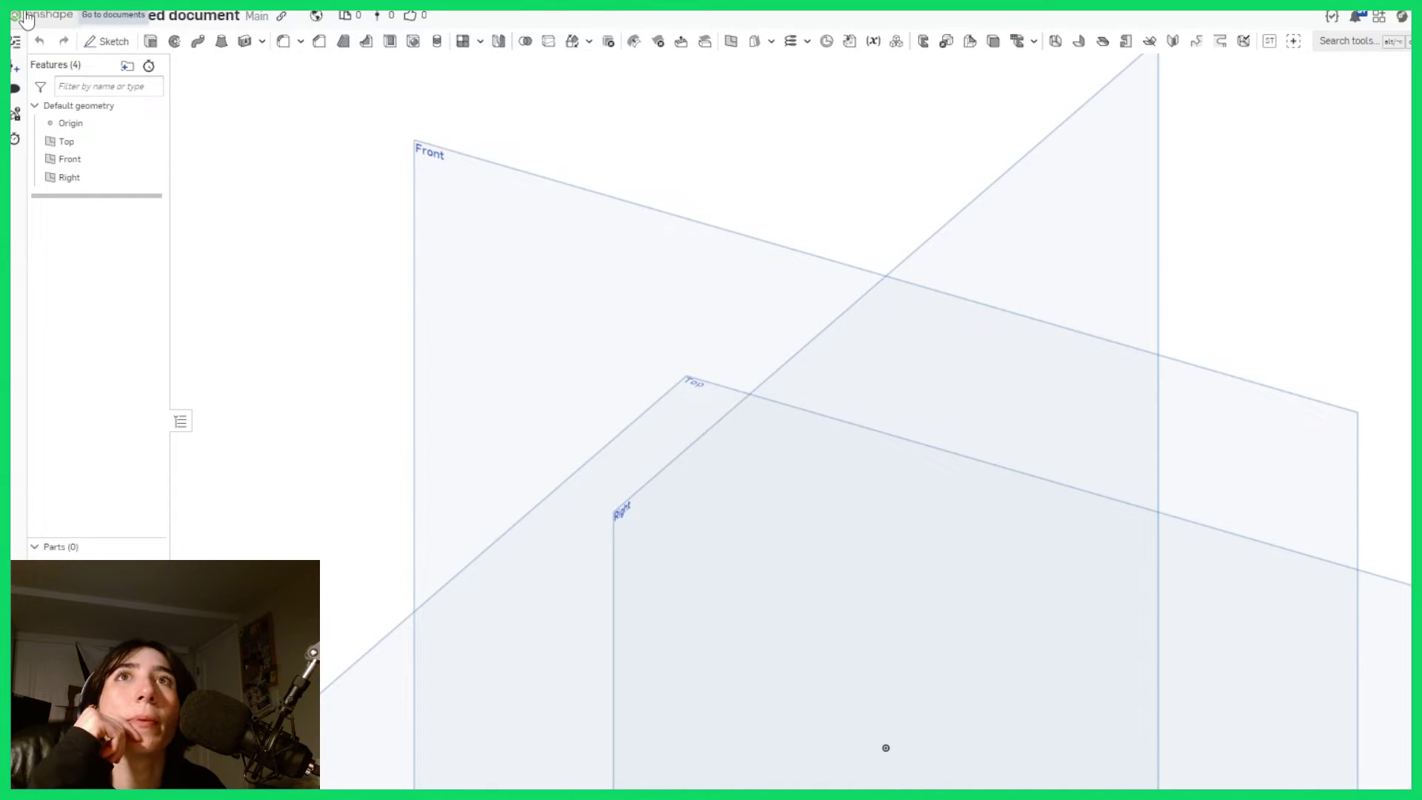
Review the tricolored filament document, then name the new document 'shoe lace try 1'.
click(26, 19)
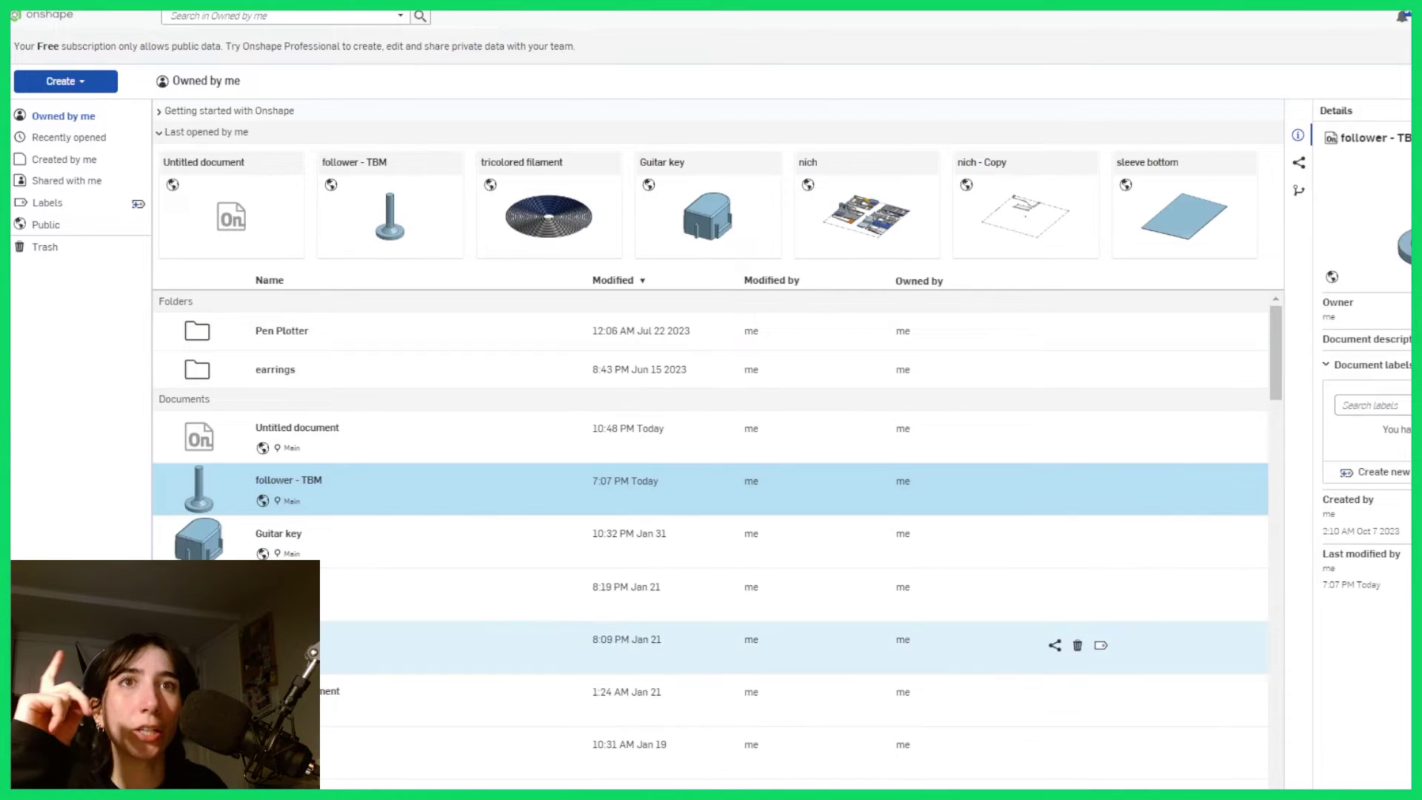
click(333, 697)
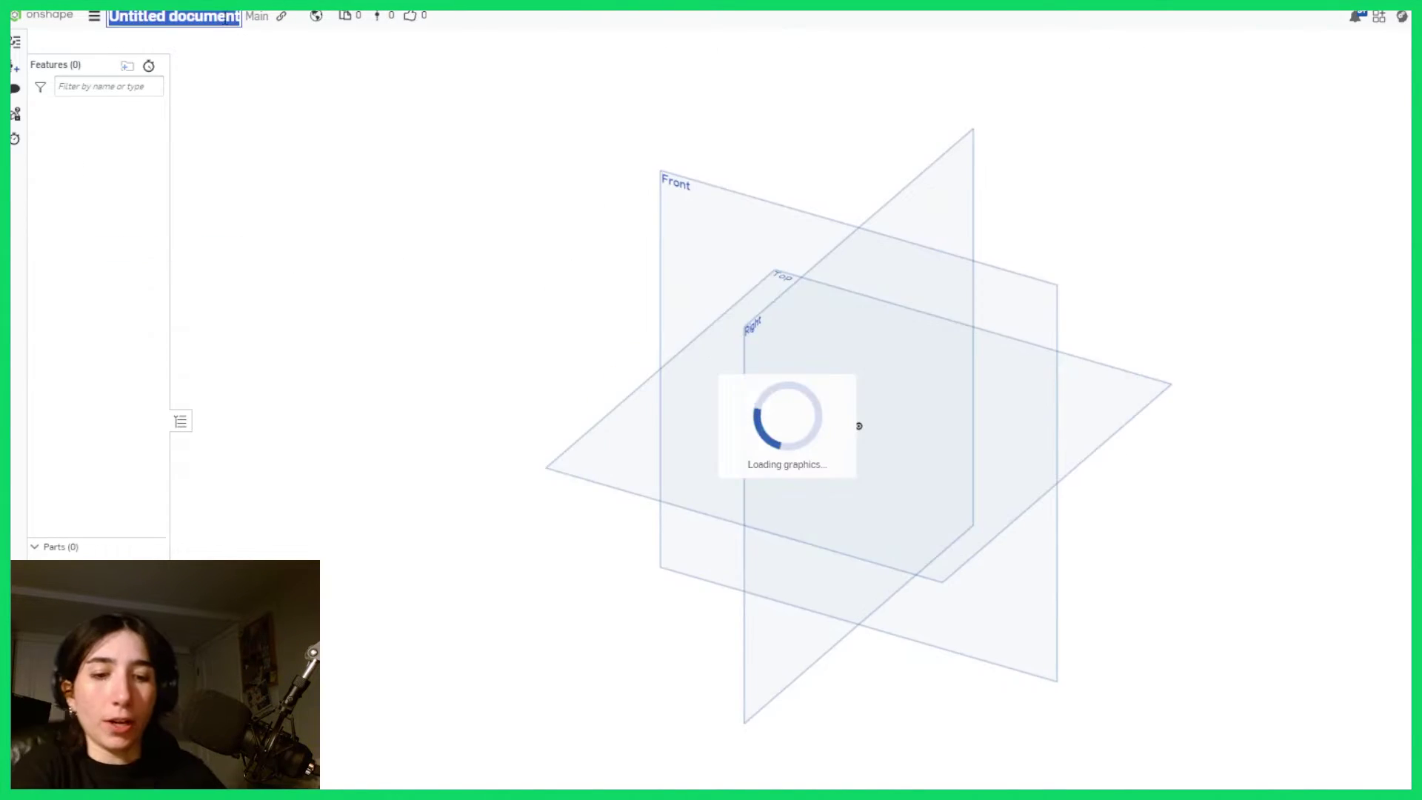
text(shoe lace)
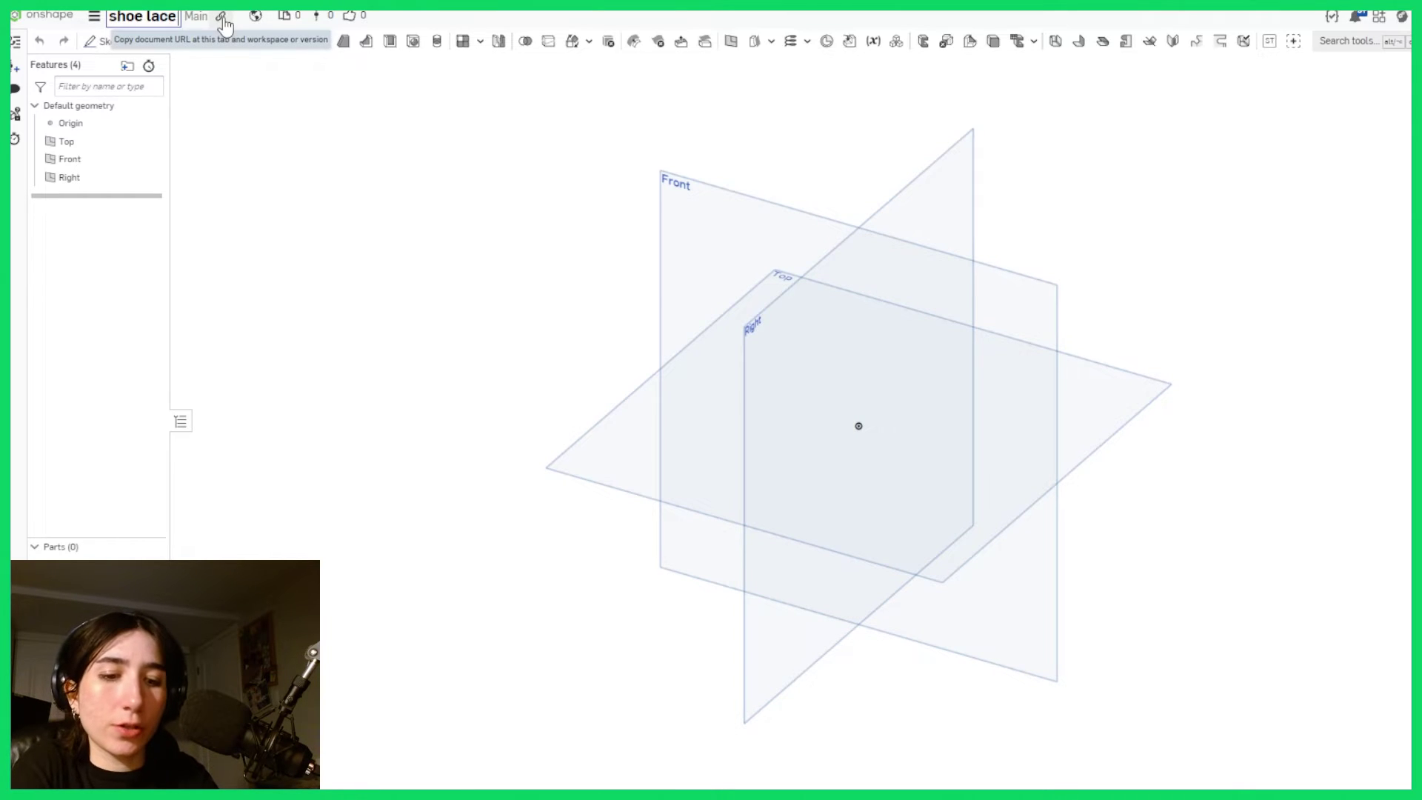
text( try 1)
key(Return)
key(shift+1)
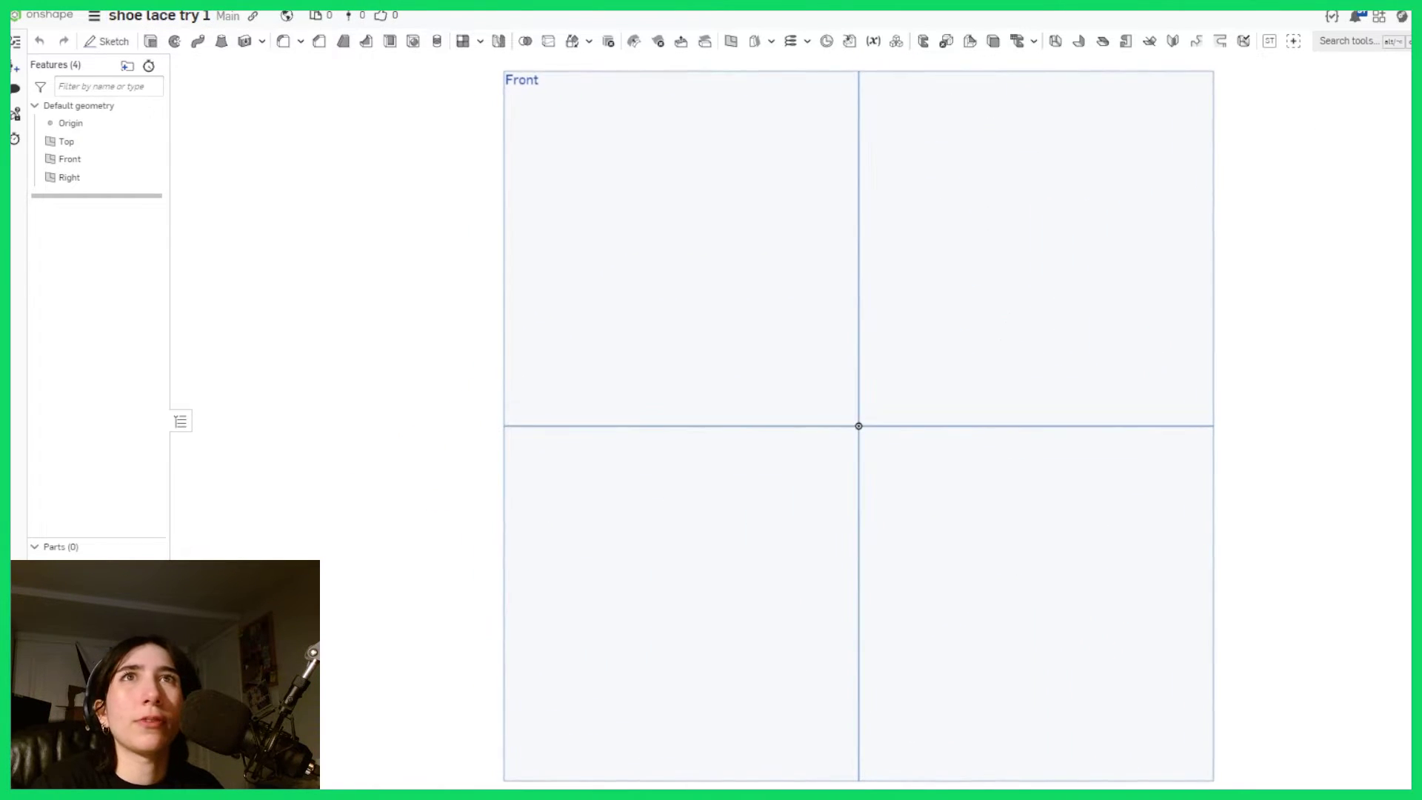
Start a sketch on the Front plane and draw a 105 base line from the origin.
click(107, 41)
click(548, 108)
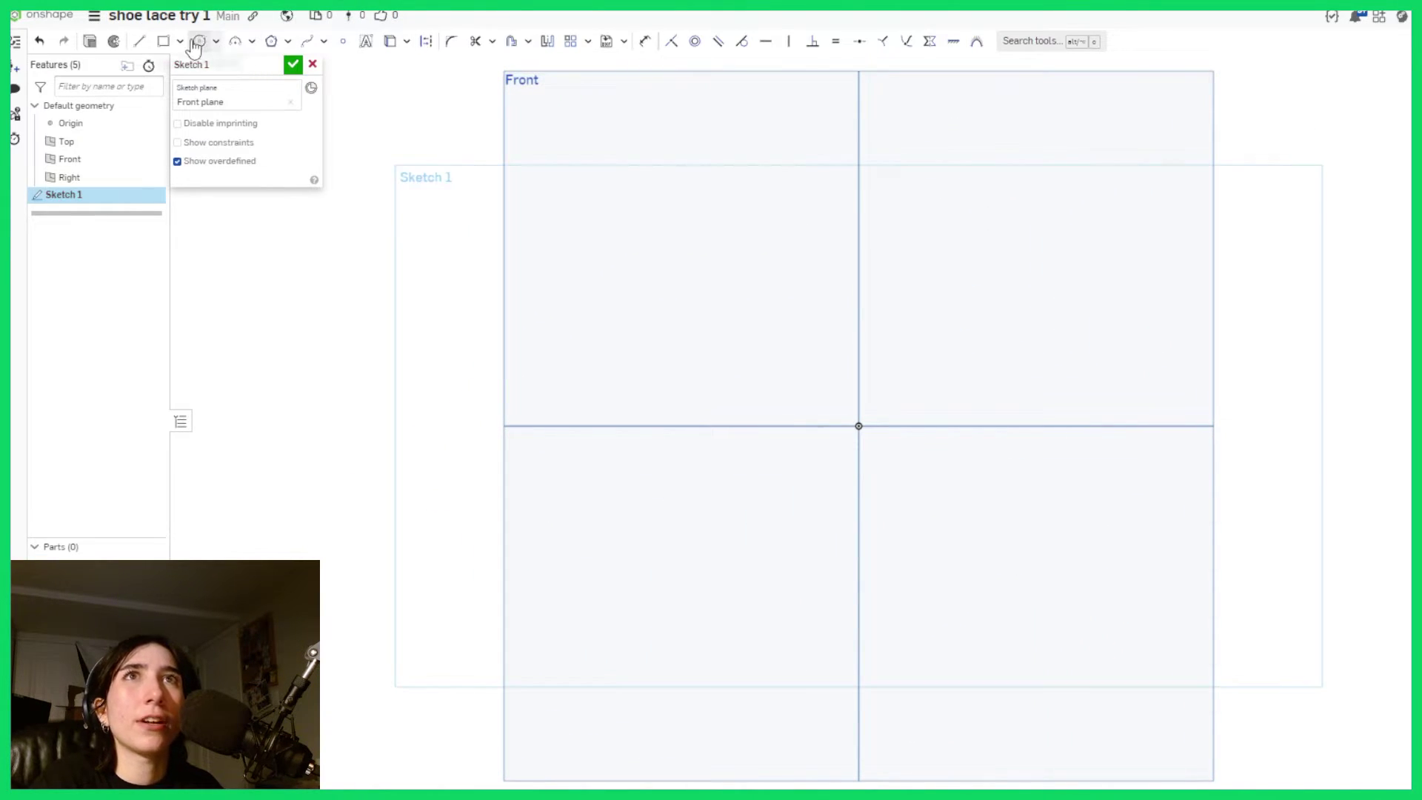
key(l)
click(858, 426)
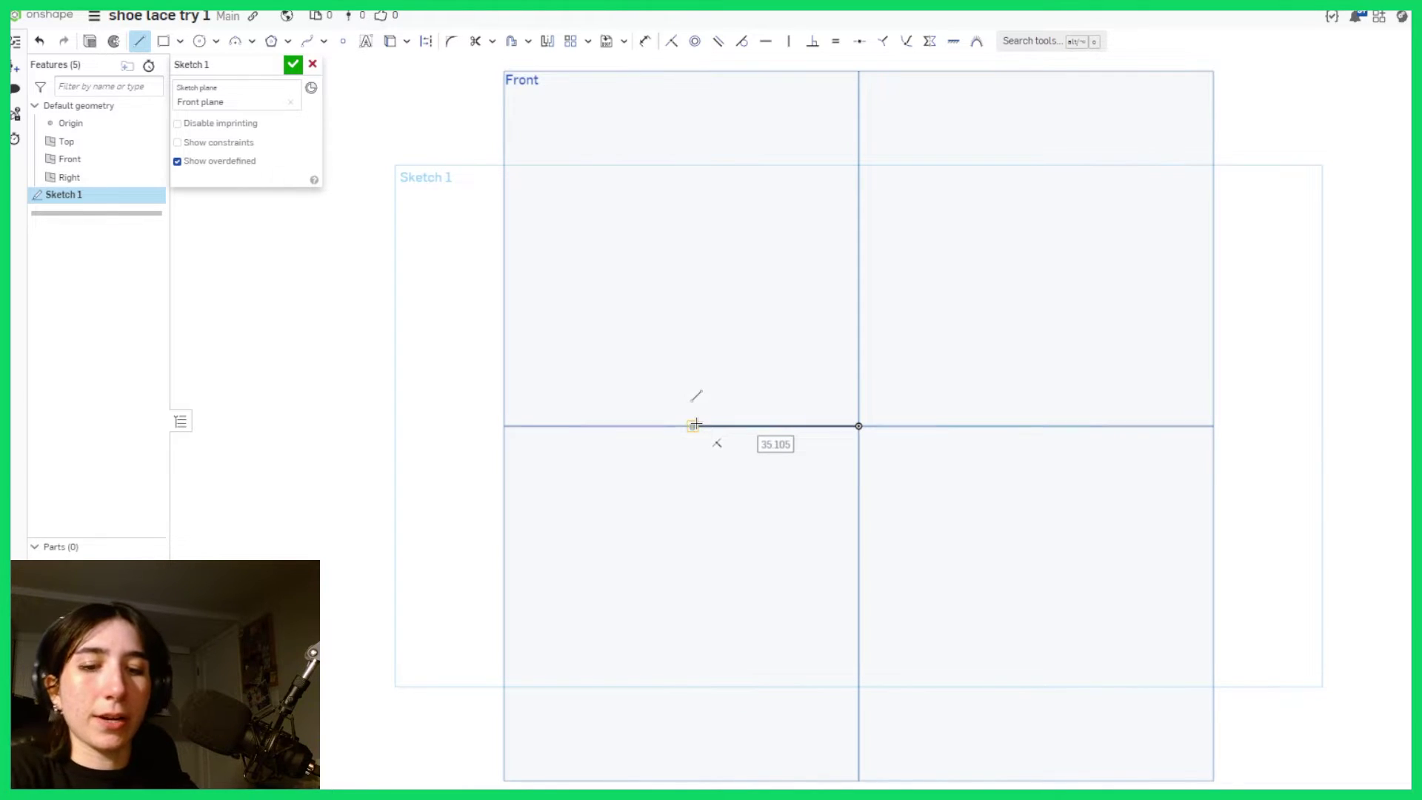
text(10)
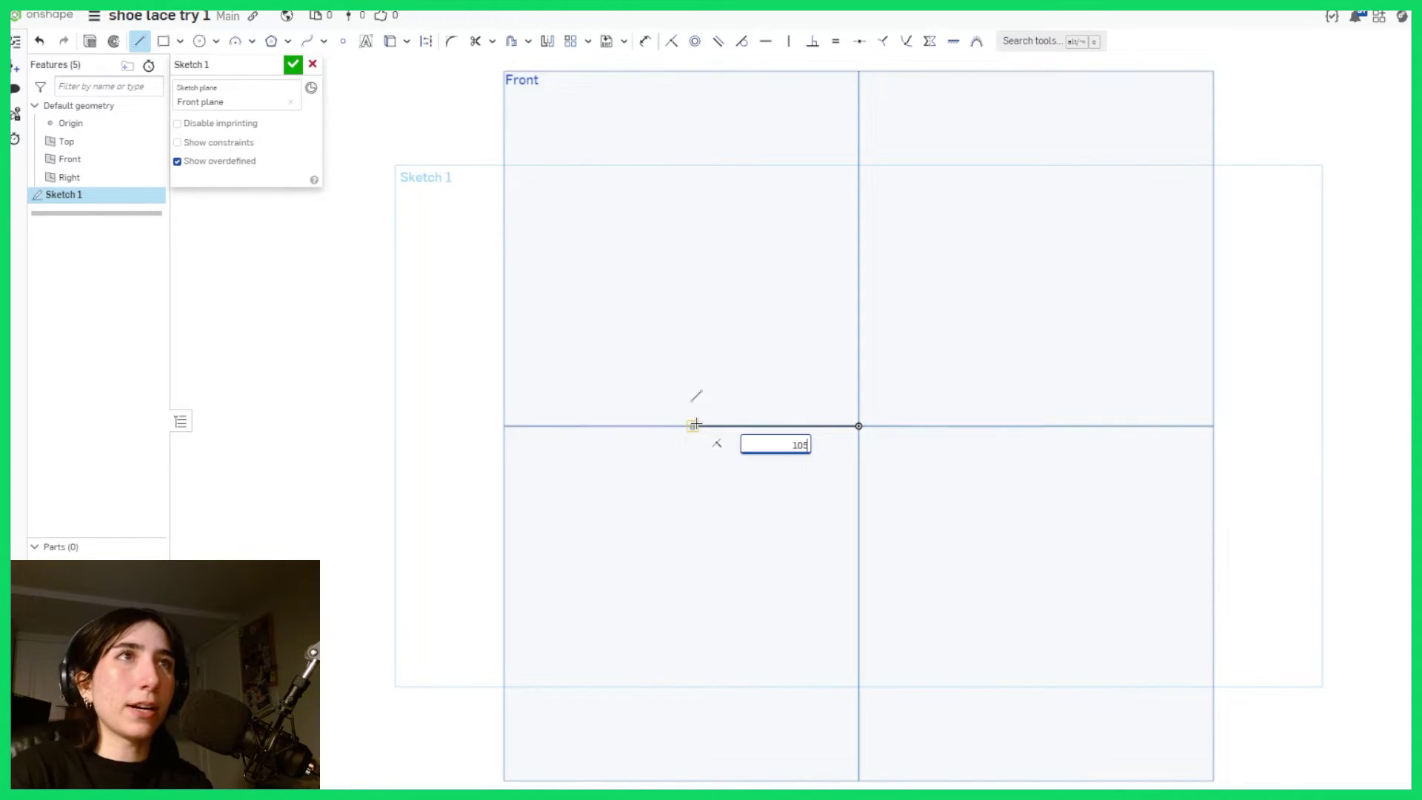
text(5)
key(Return)
key(Escape)
Add the 100 vertical and 50 top lines, closing the profile with a diagonal to the base end.
click(139, 41)
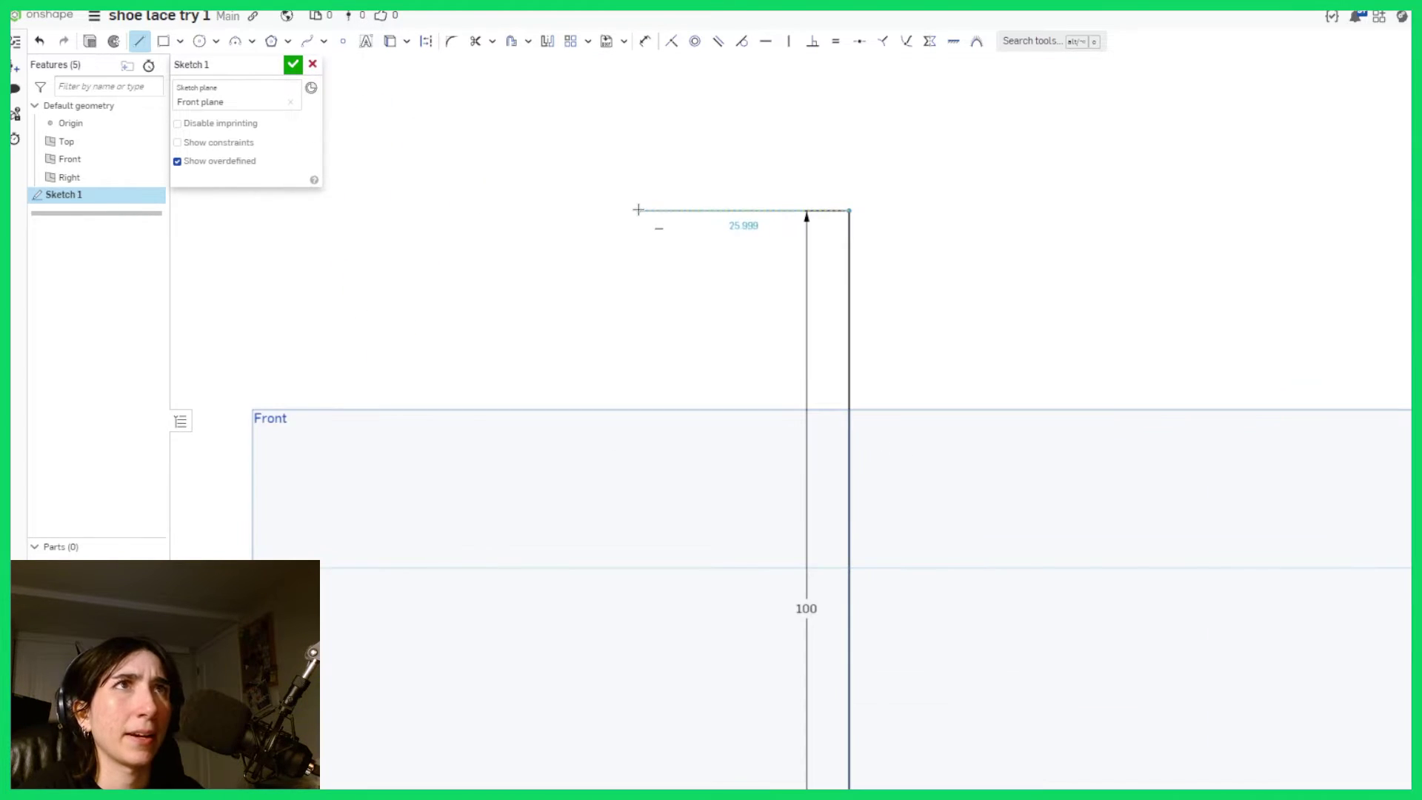
scroll(639, 211, down, 4)
scroll(642, 212, up, 2)
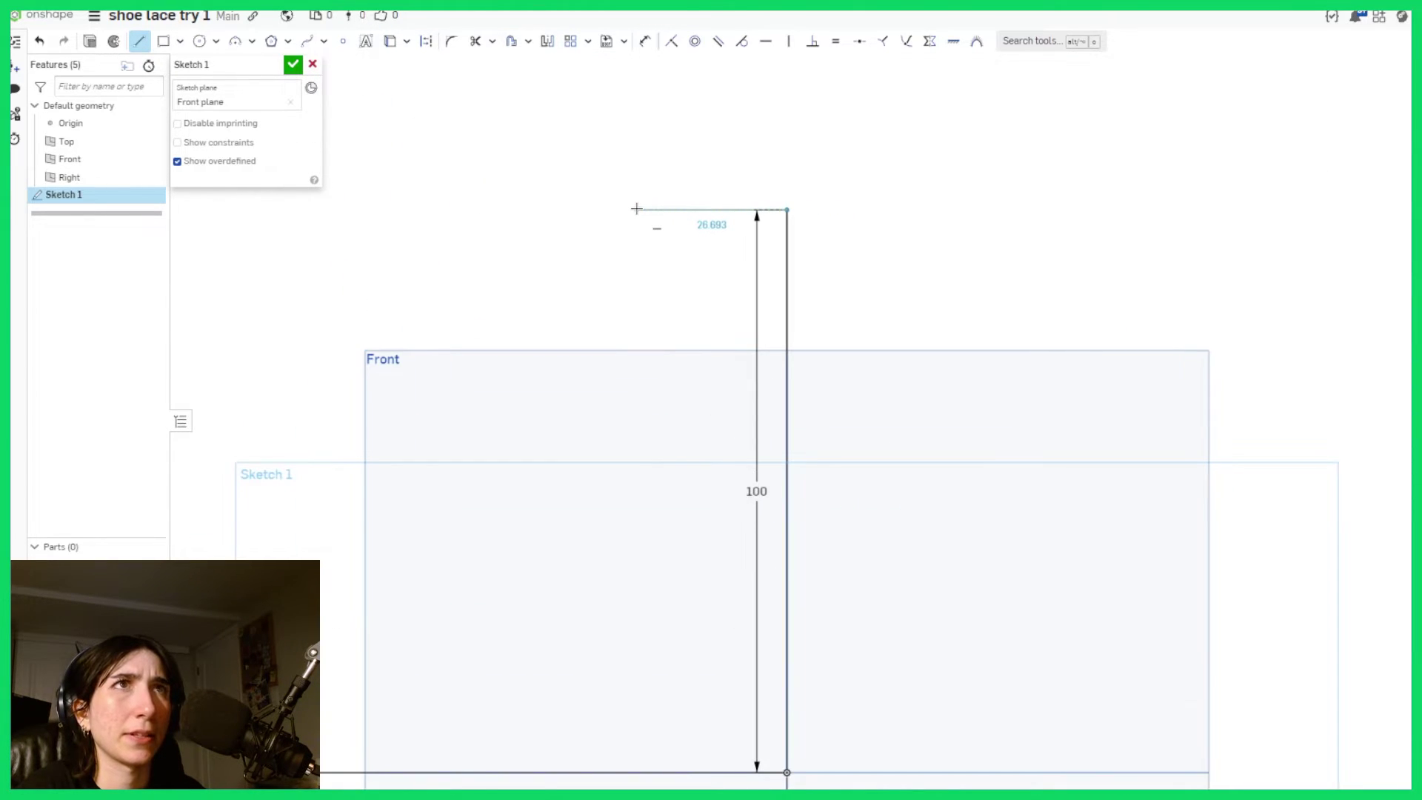
text(50)
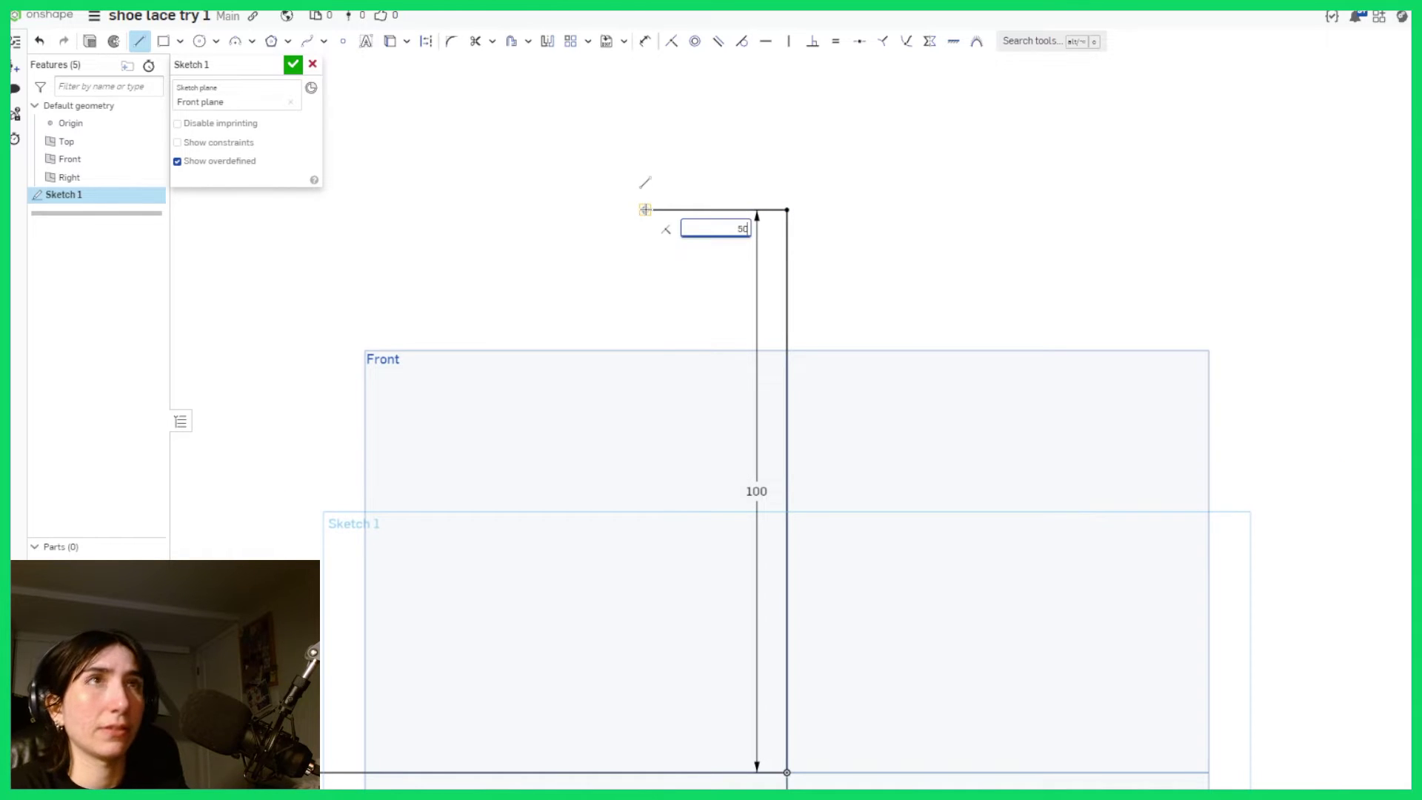
key(Return)
scroll(649, 219, down, 2)
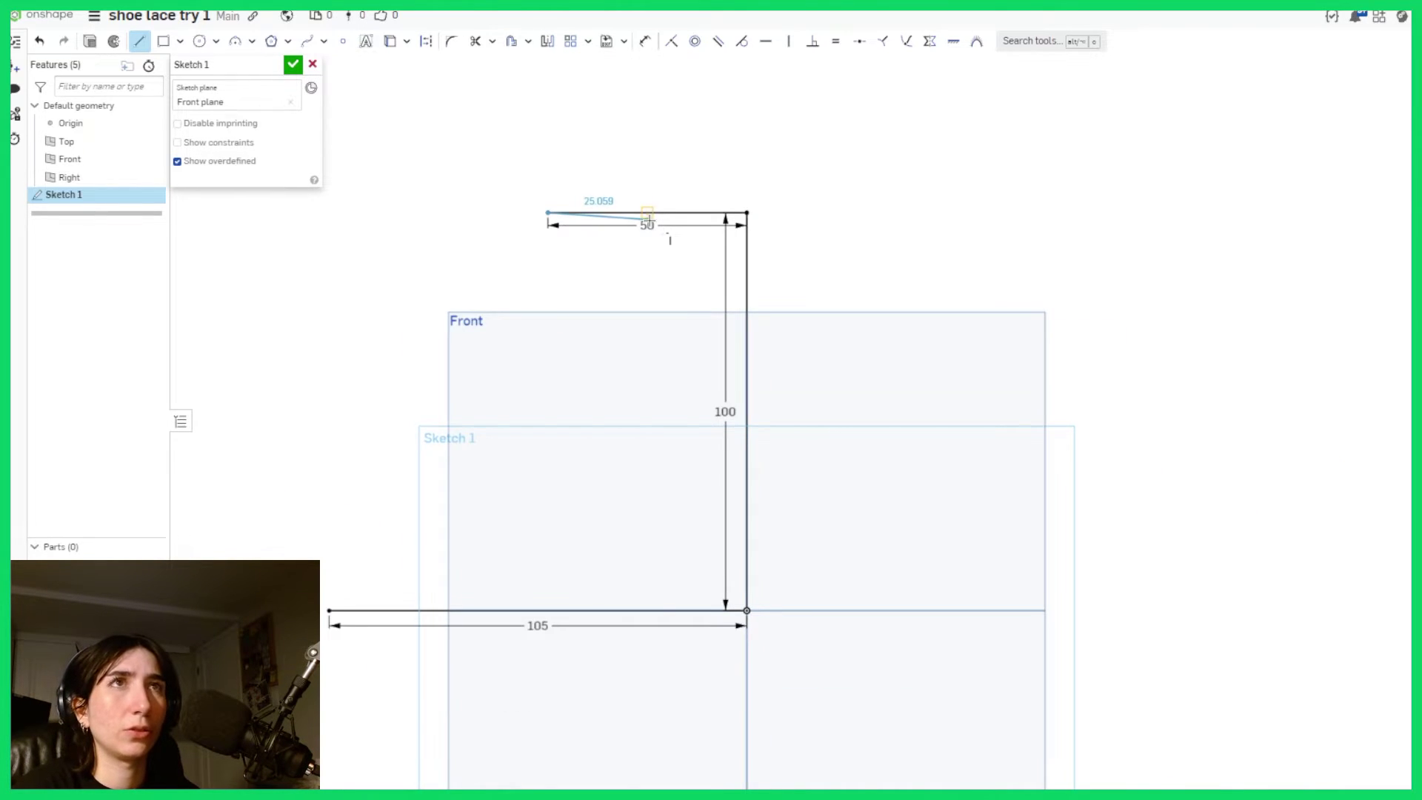
key(Escape)
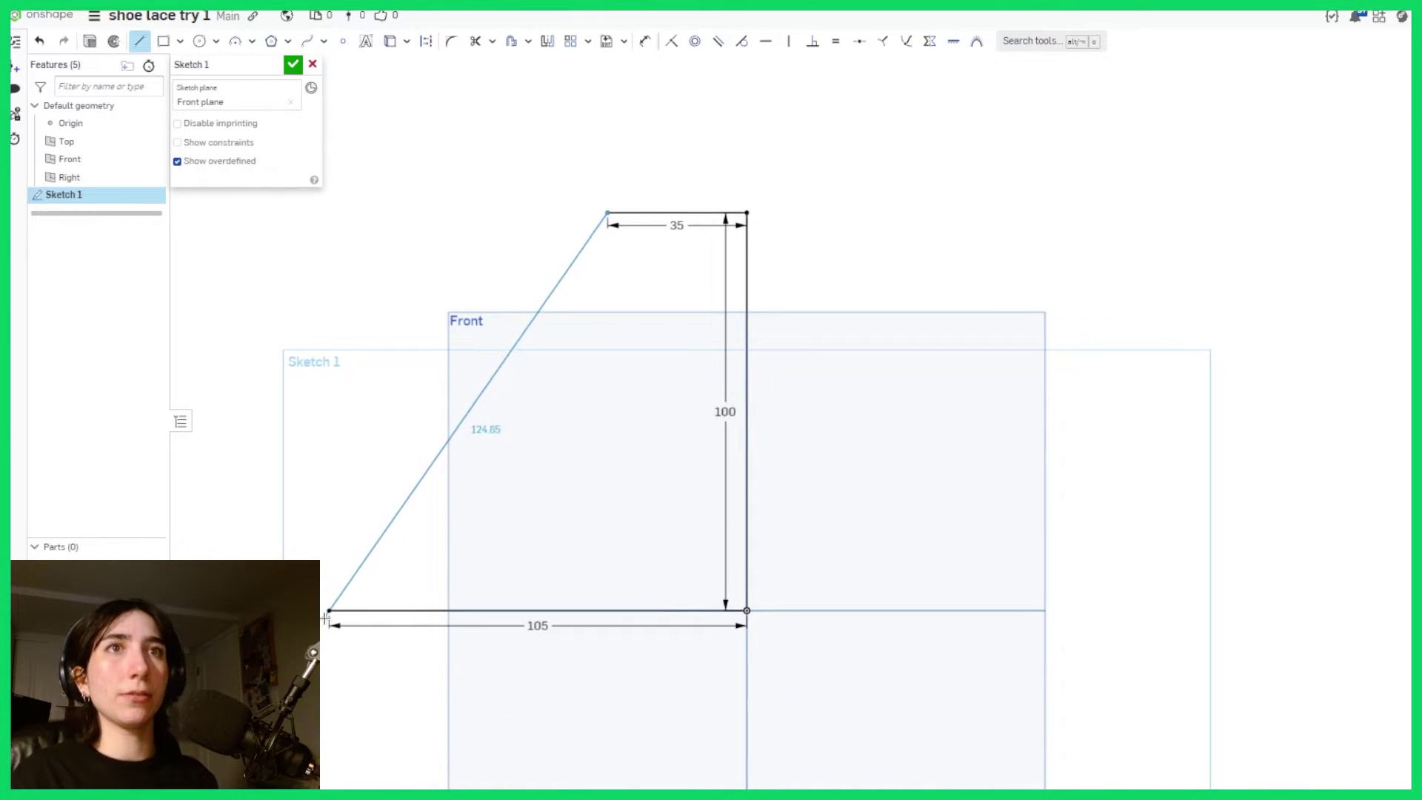
click(329, 610)
Accept the profile sketch and add a helix wrapped around the cone's sloped face.
click(293, 64)
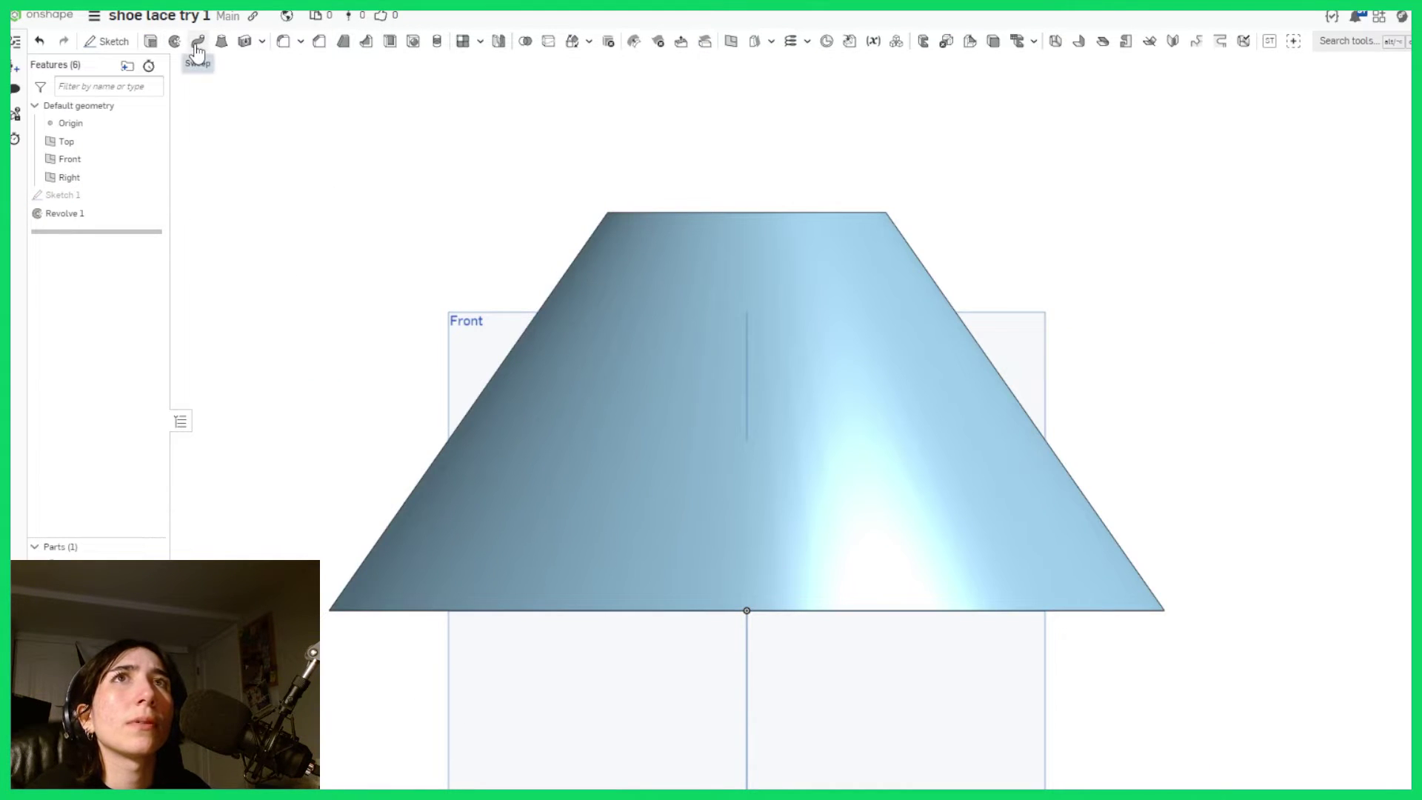
click(1333, 45)
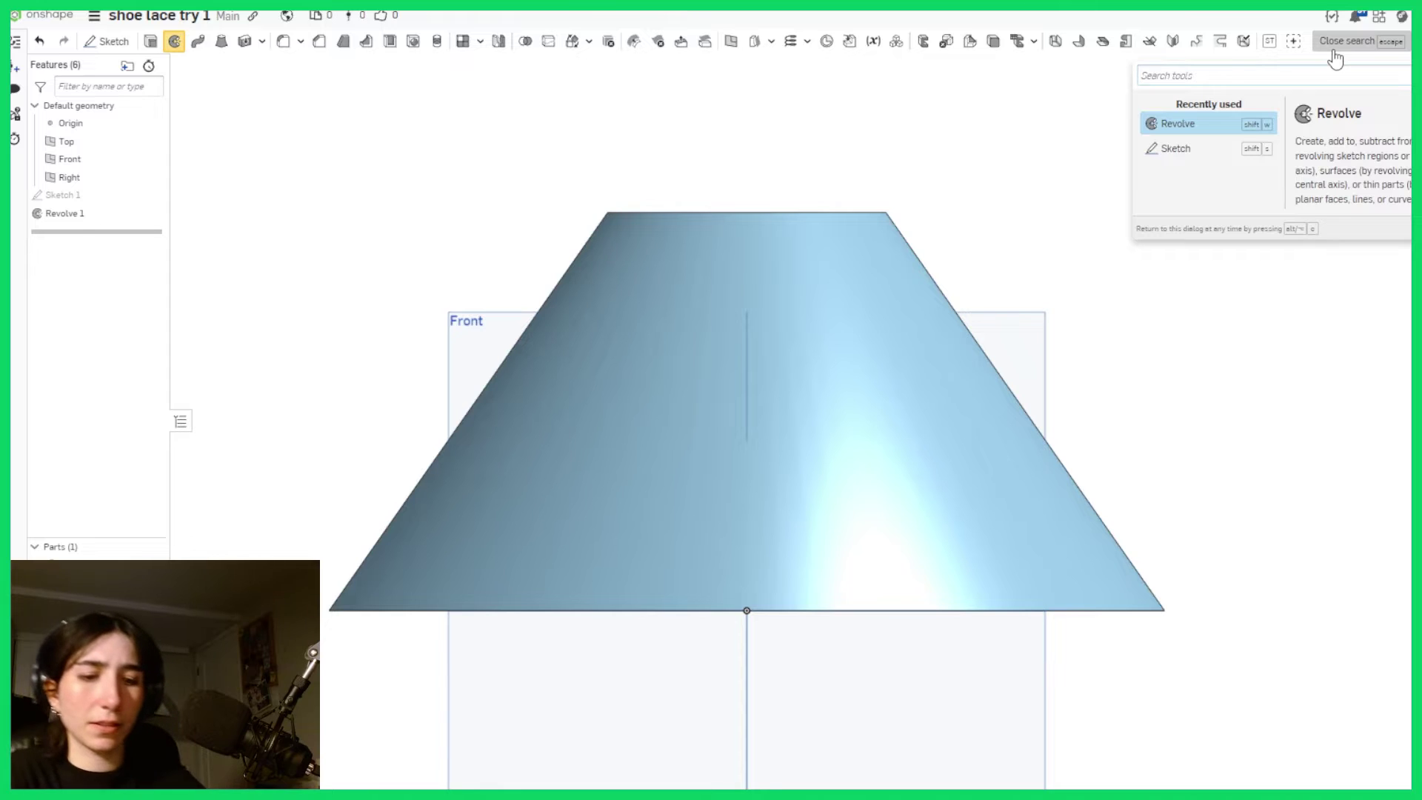
text(helix)
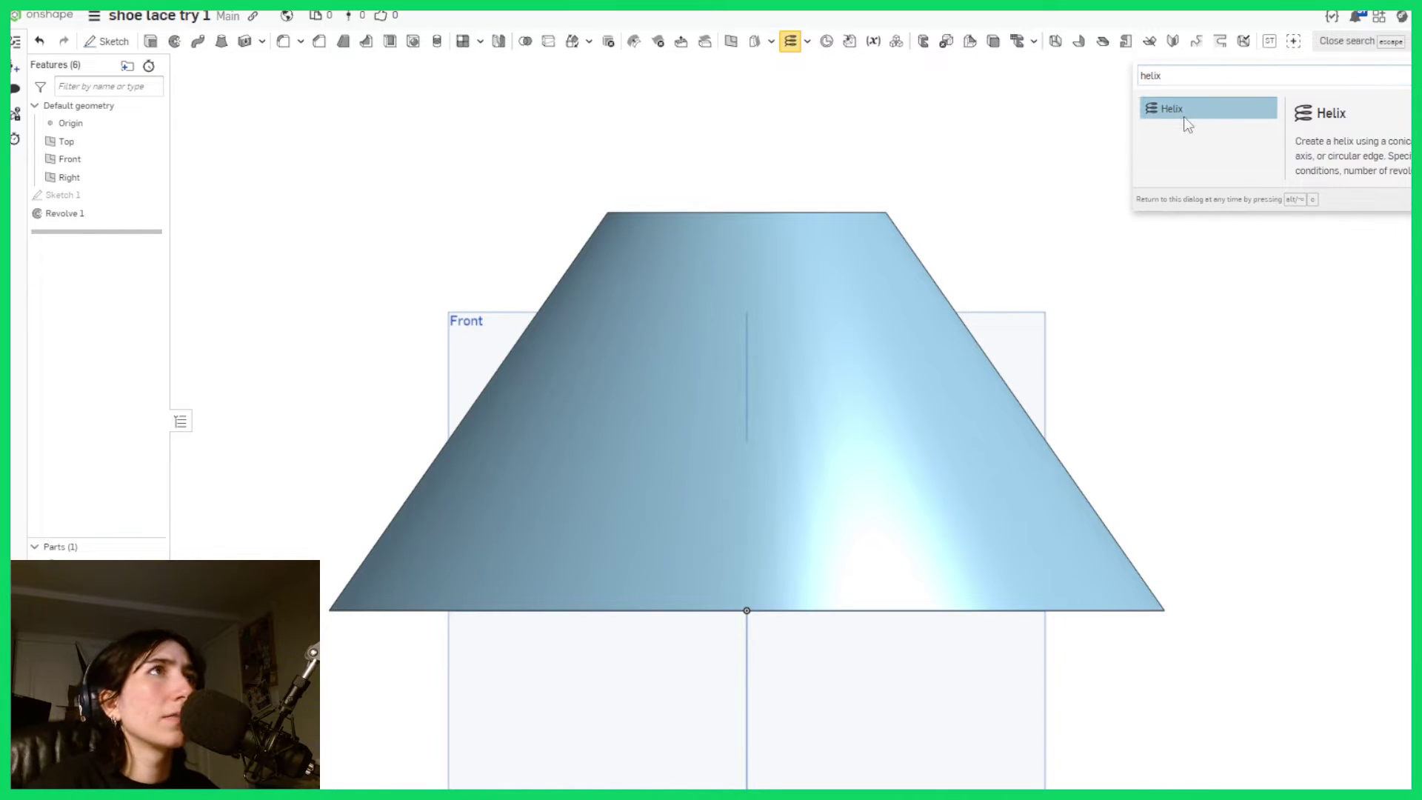
click(1187, 124)
click(831, 317)
right_drag(896, 313, 559, 171)
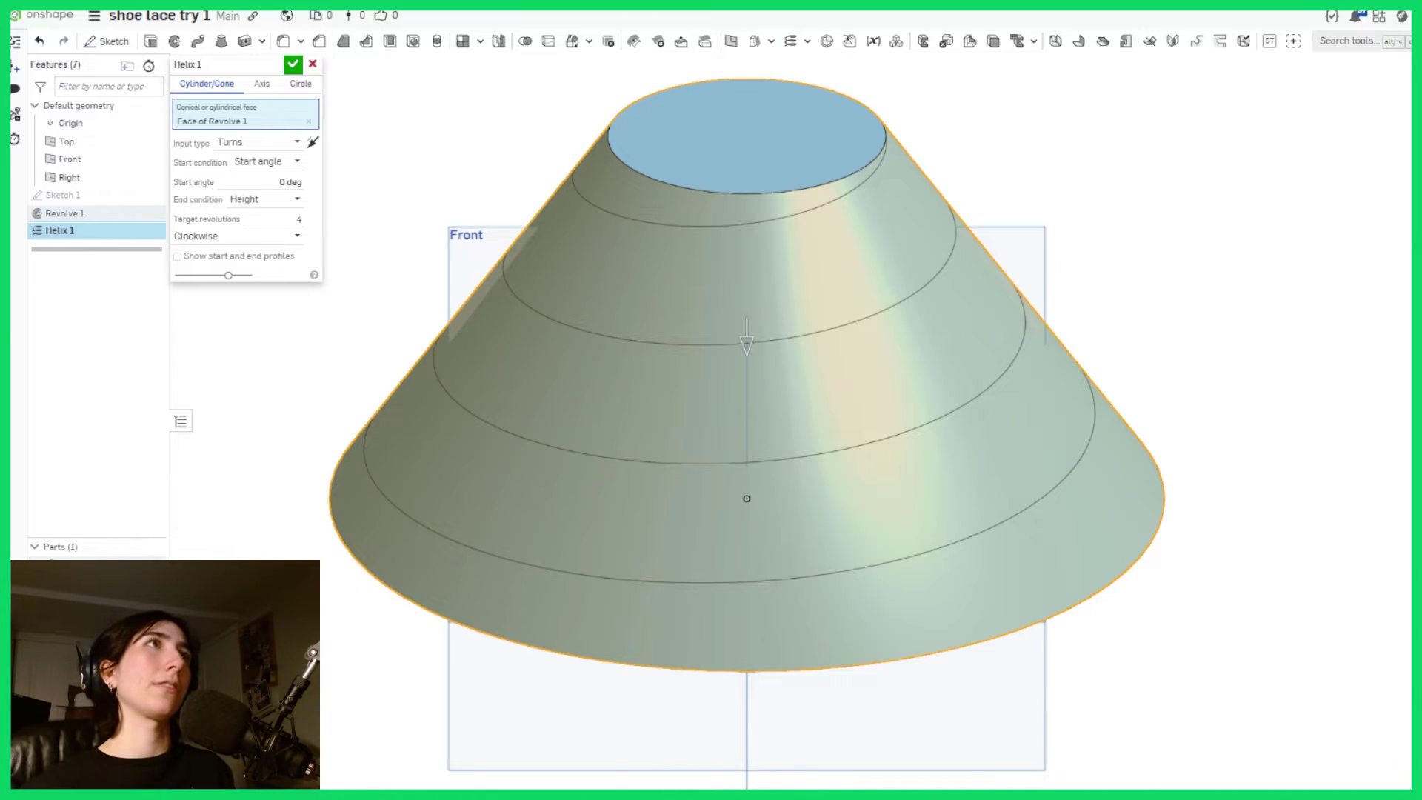
key(ctrl+Tab)
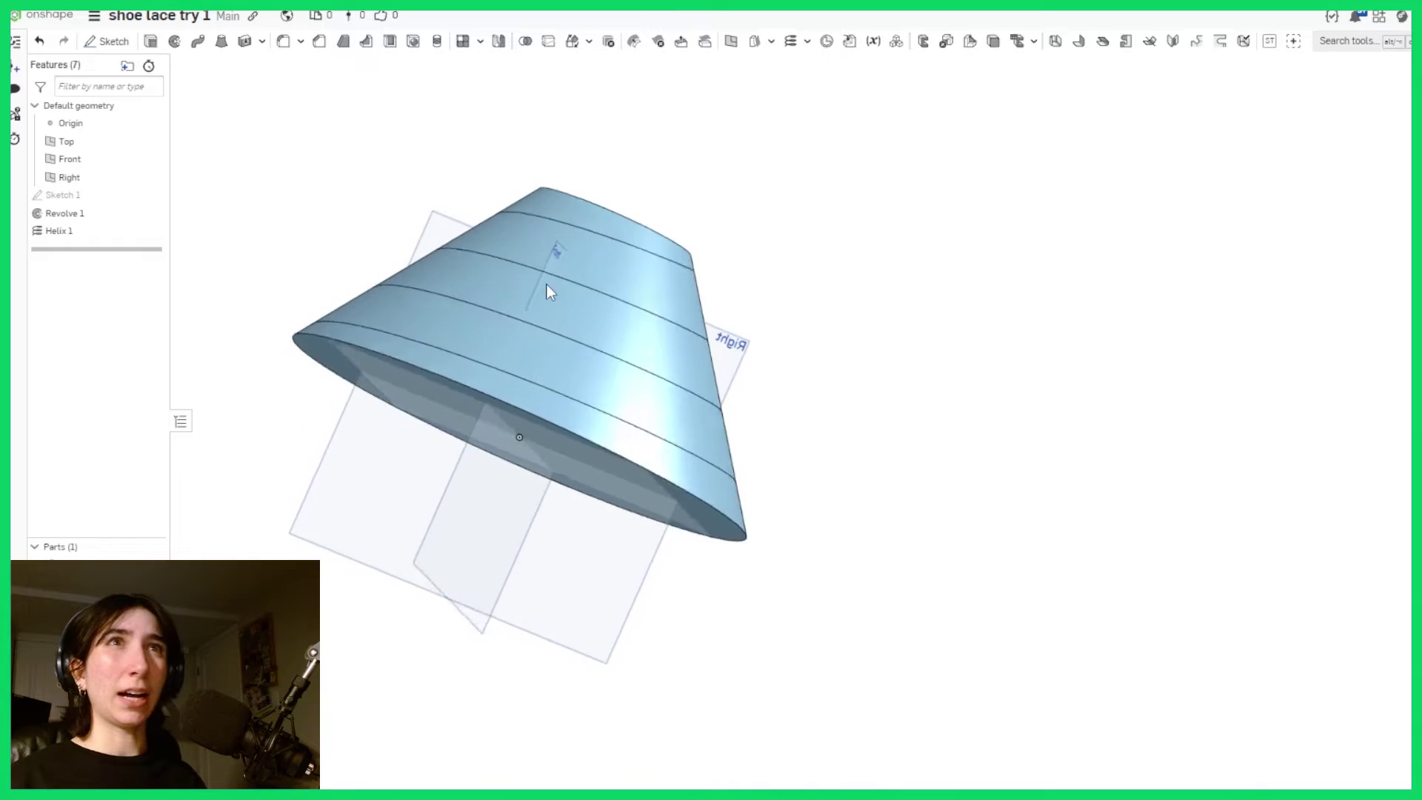
mouse_move(547, 291)
right_down()
mouse_move(460, 370)
mouse_move(489, 289)
right_up()
Create Sketch 2 on the cone's bottom face, projecting the helix edges into a flat spiral.
click(108, 41)
right_drag(369, 619, 376, 531)
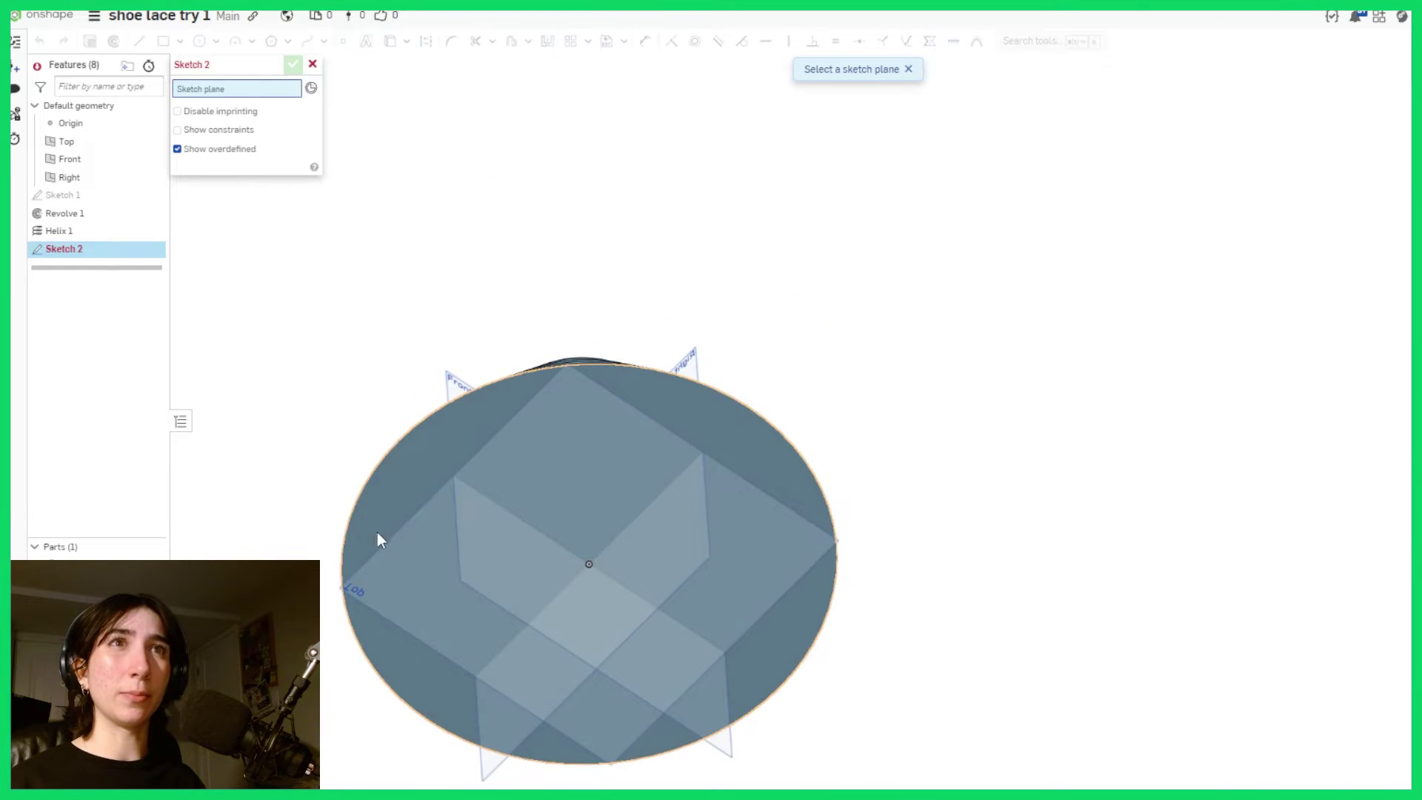
click(426, 575)
click(388, 42)
key(n)
drag(482, 160, 1071, 664)
scroll(904, 508, up, 5)
scroll(905, 508, down, 3)
right_drag(905, 508, 904, 298)
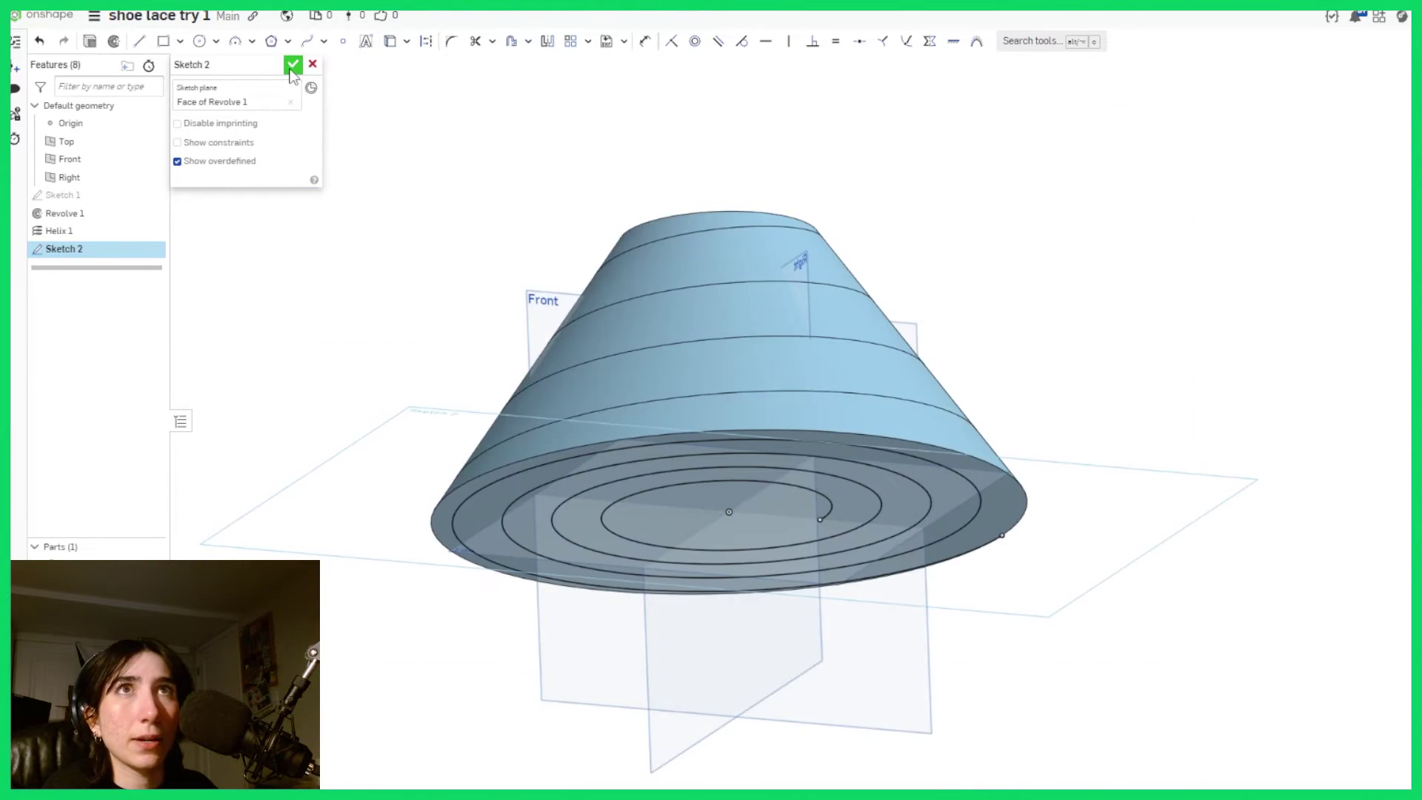
click(292, 65)
Hide and suppress the Helix 1 feature.
right_click(144, 230)
click(185, 304)
right_click(155, 234)
click(218, 308)
View Sketch 2's spiral straight on from above.
mouse_move(622, 287)
right_down()
mouse_move(571, 301)
mouse_move(546, 286)
mouse_move(552, 297)
right_up()
right_click(552, 297)
click(602, 584)
scroll(921, 296, up, 3)
scroll(920, 295, down, 3)
scroll(1150, 216, up, 3)
scroll(1149, 214, down, 3)
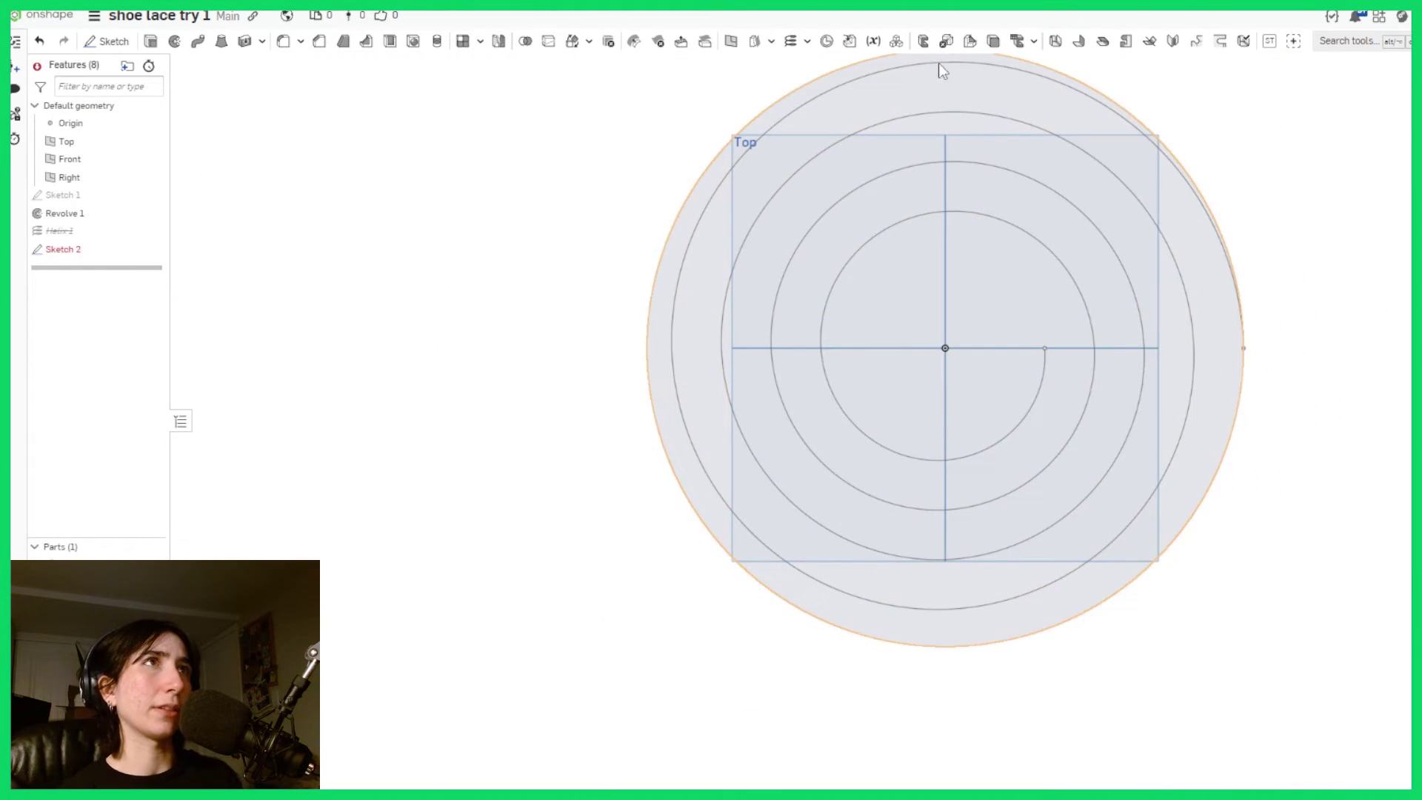
scroll(807, 278, down, 3)
scroll(797, 139, up, 3)
right_click(810, 261)
key(Escape)
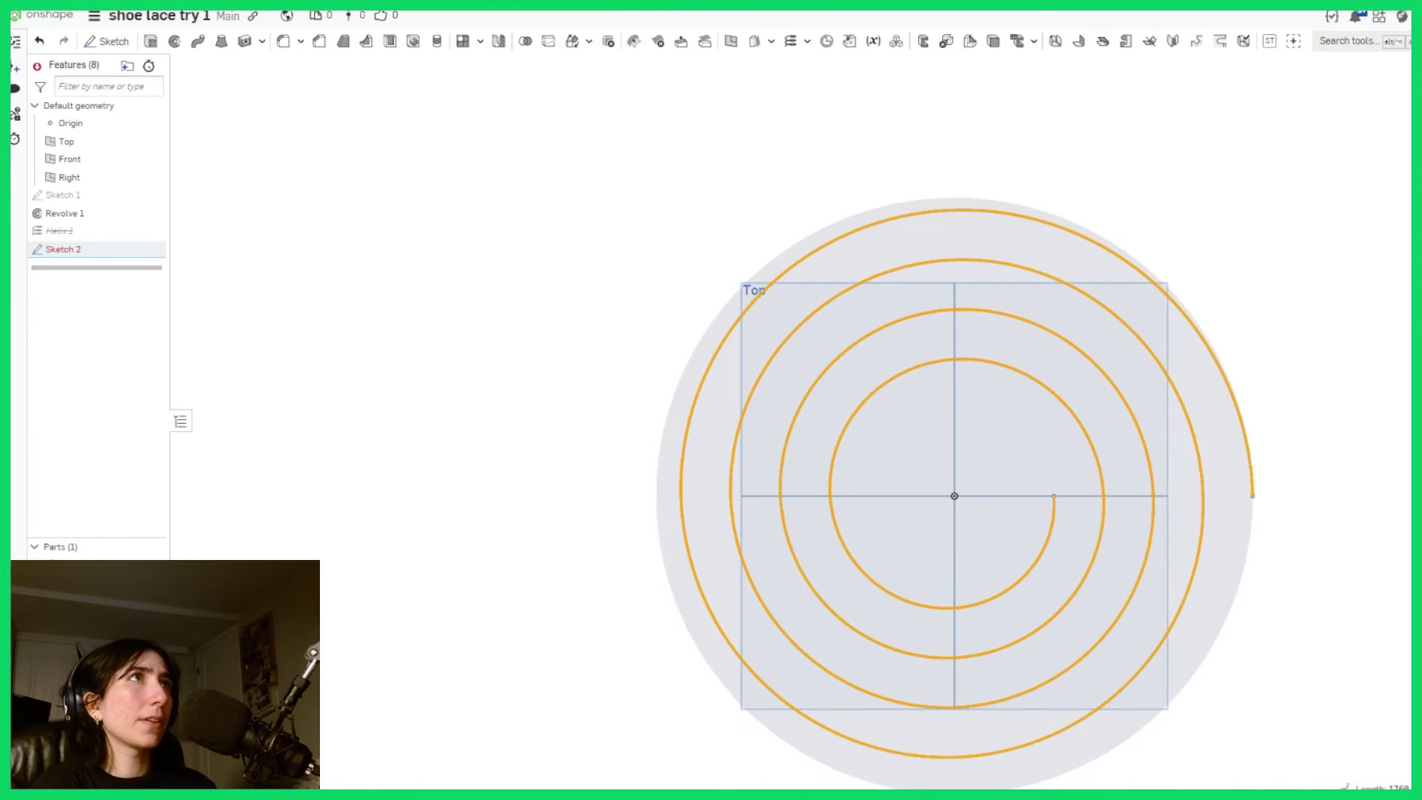
key(ctrl+t)
Search curve length and read the Onshape Forum 'Length of a curve' thread answers.
text(len)
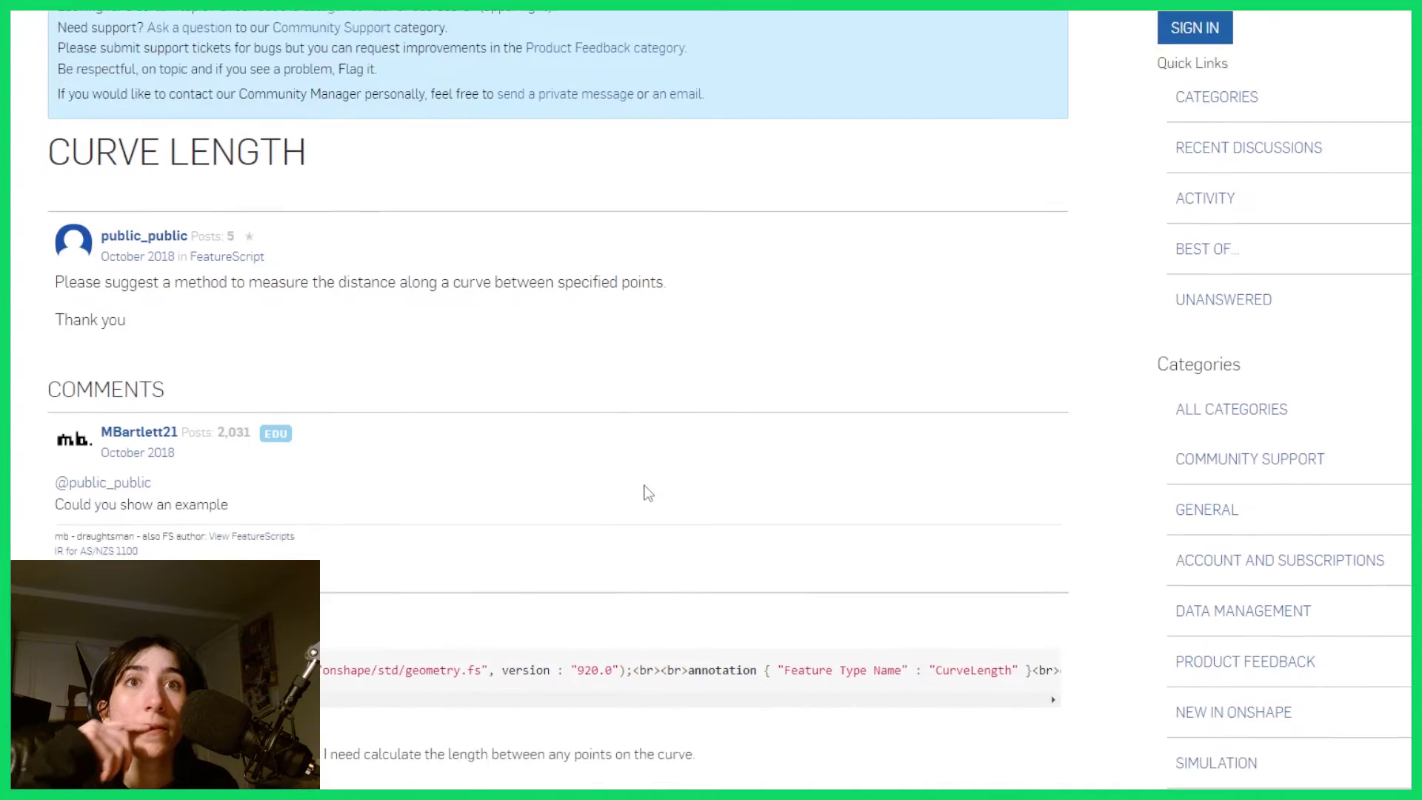
scroll(646, 493, down, 9)
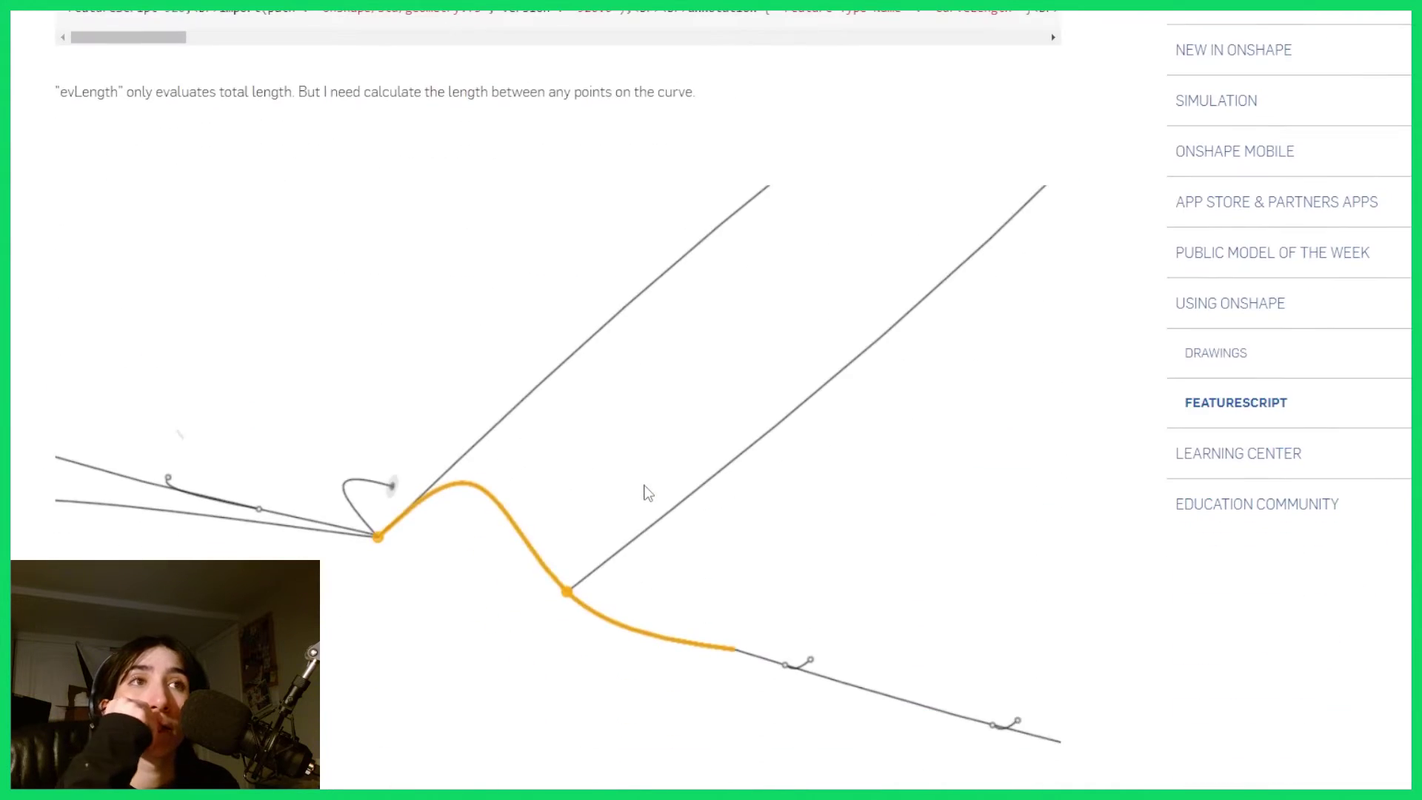
scroll(648, 493, up, 1)
scroll(648, 492, down, 10)
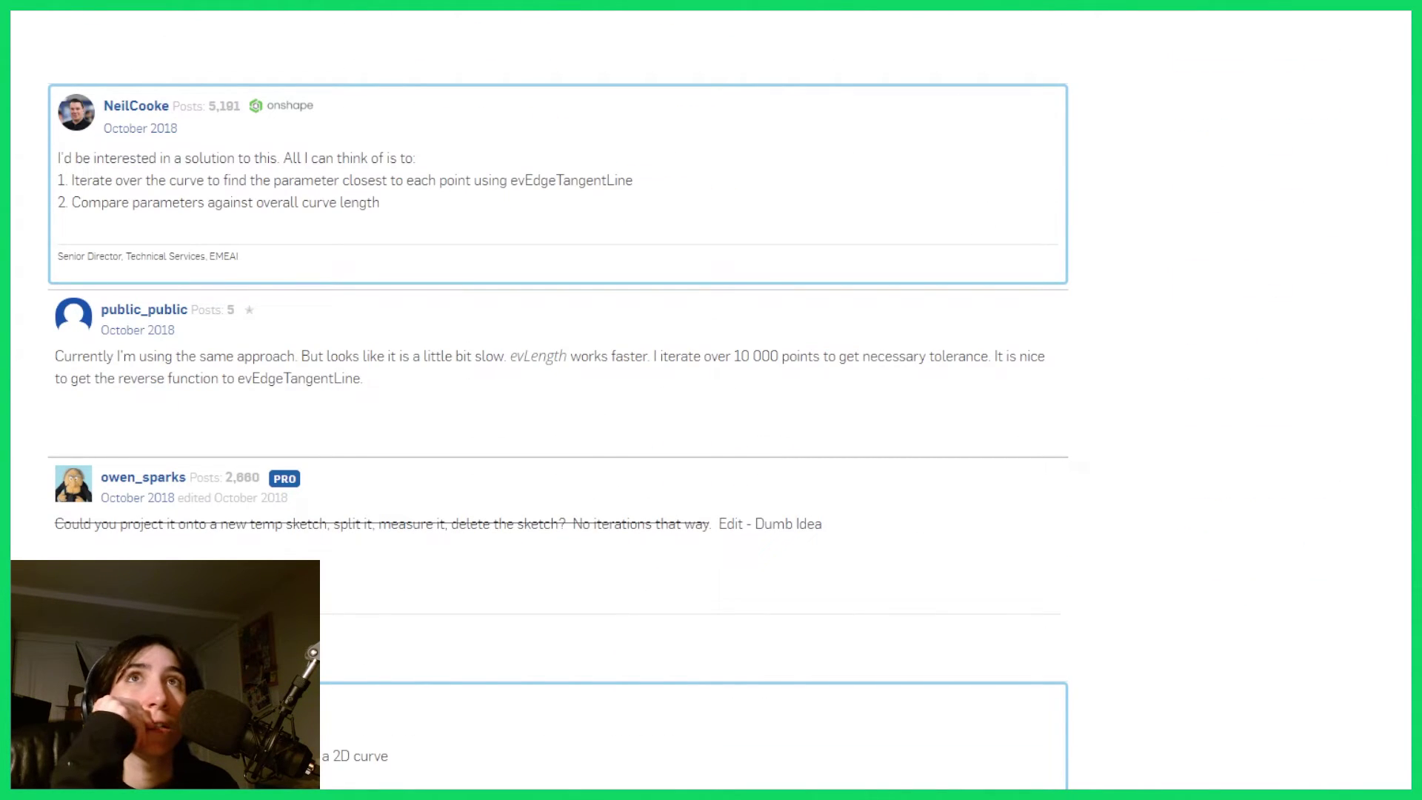
key(alt+Left)
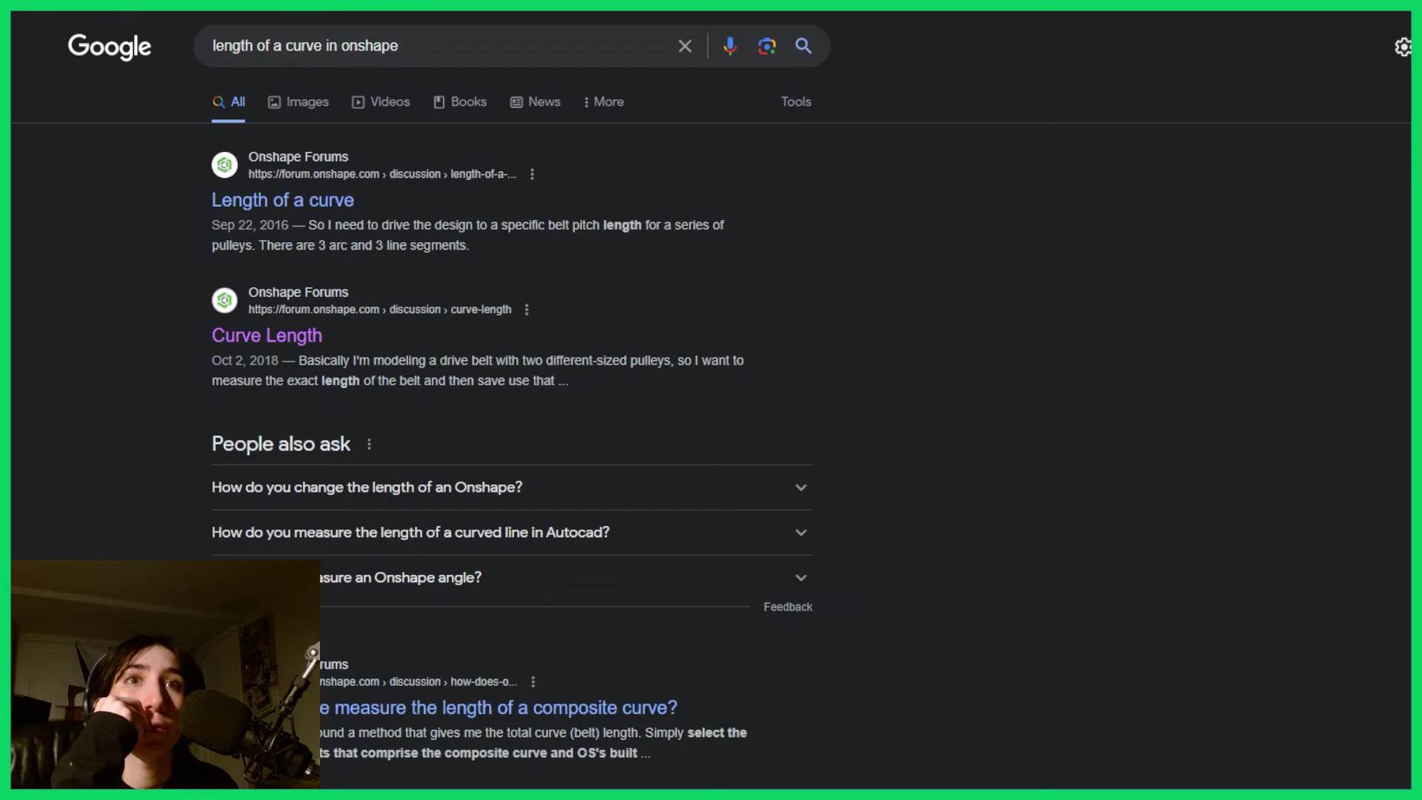
click(244, 177)
scroll(246, 263, down, 5)
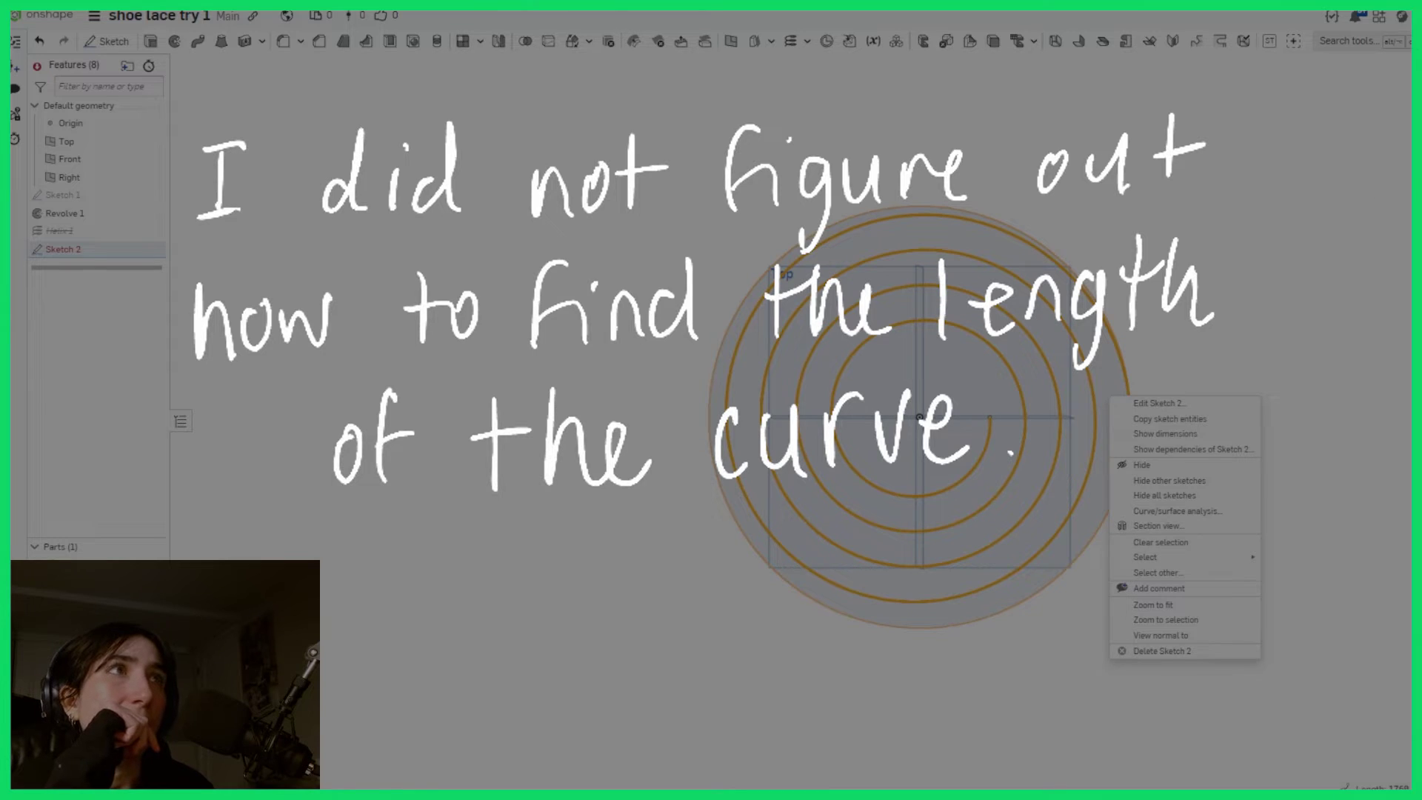
key(Escape)
scroll(1326, 316, up, 5)
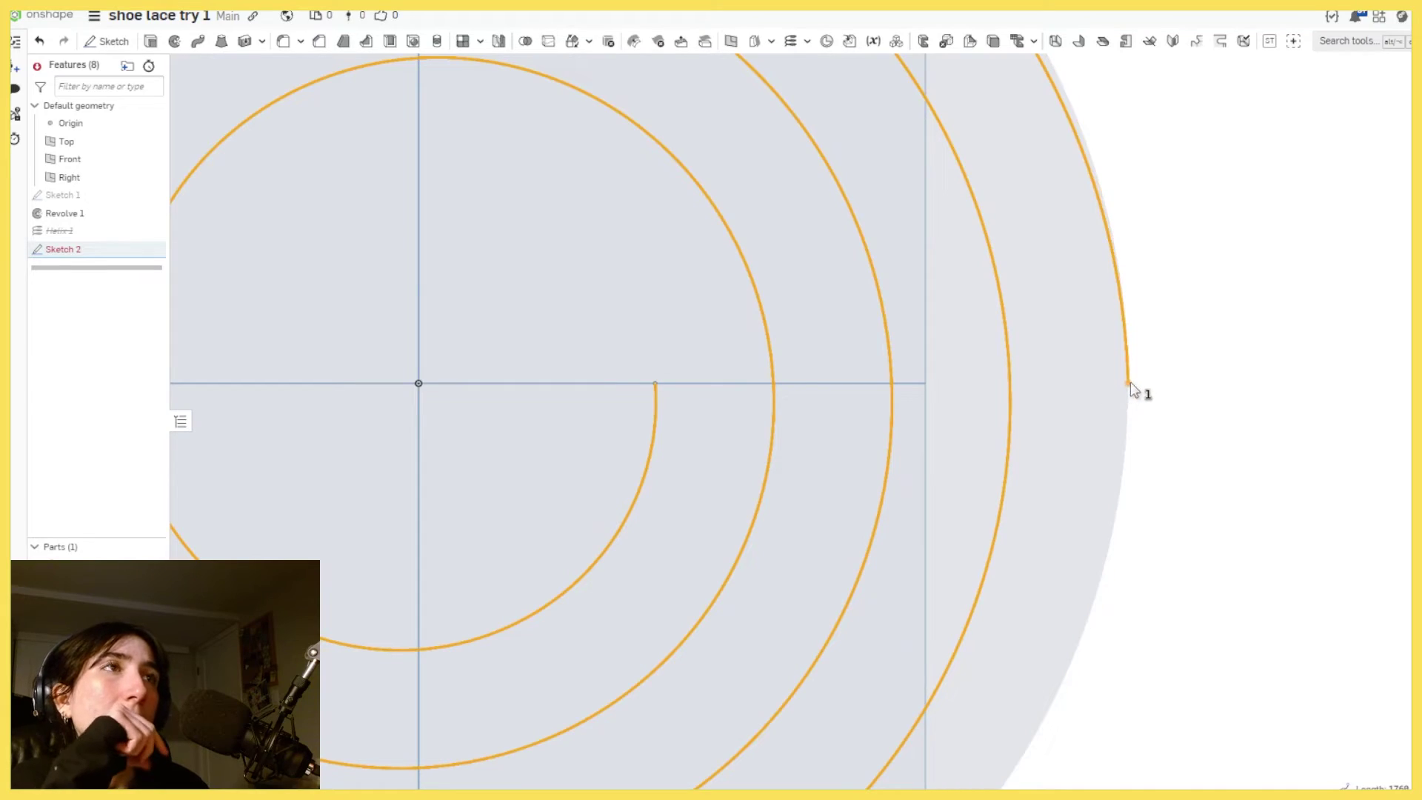
Start Sketch 3 on the Sketch 2 face near the spiral's outer end, viewed head-on.
click(1130, 383)
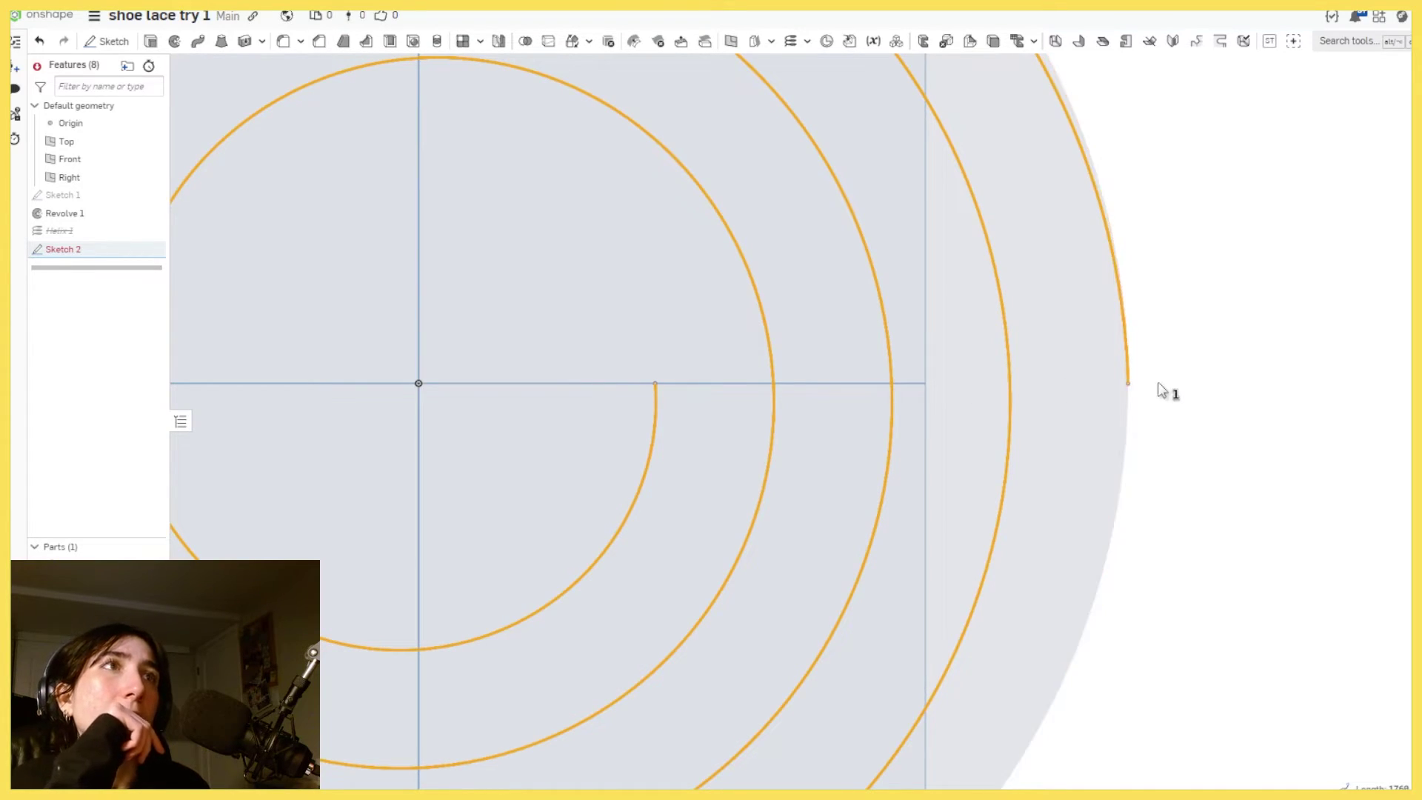
key(shift+s)
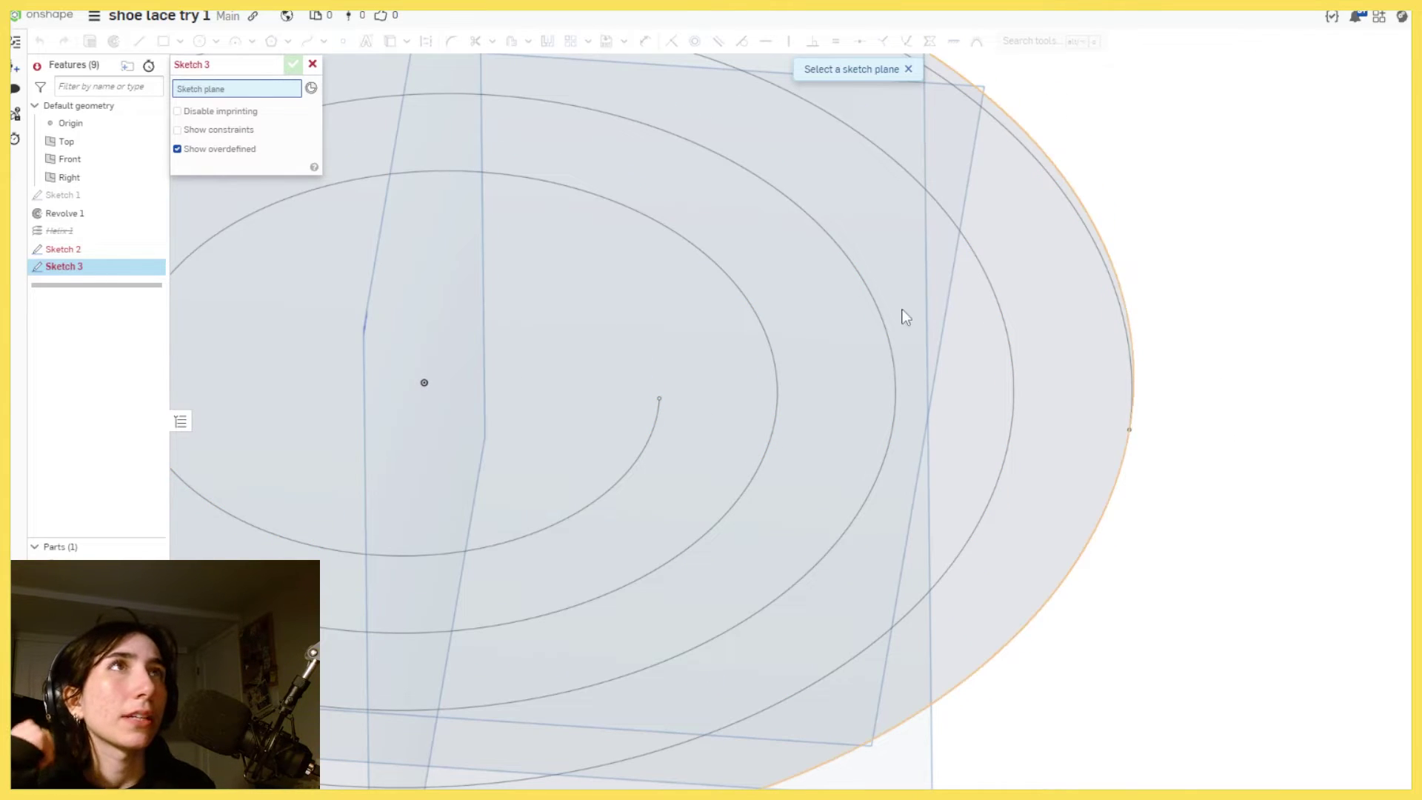
right_drag(895, 324, 851, 193)
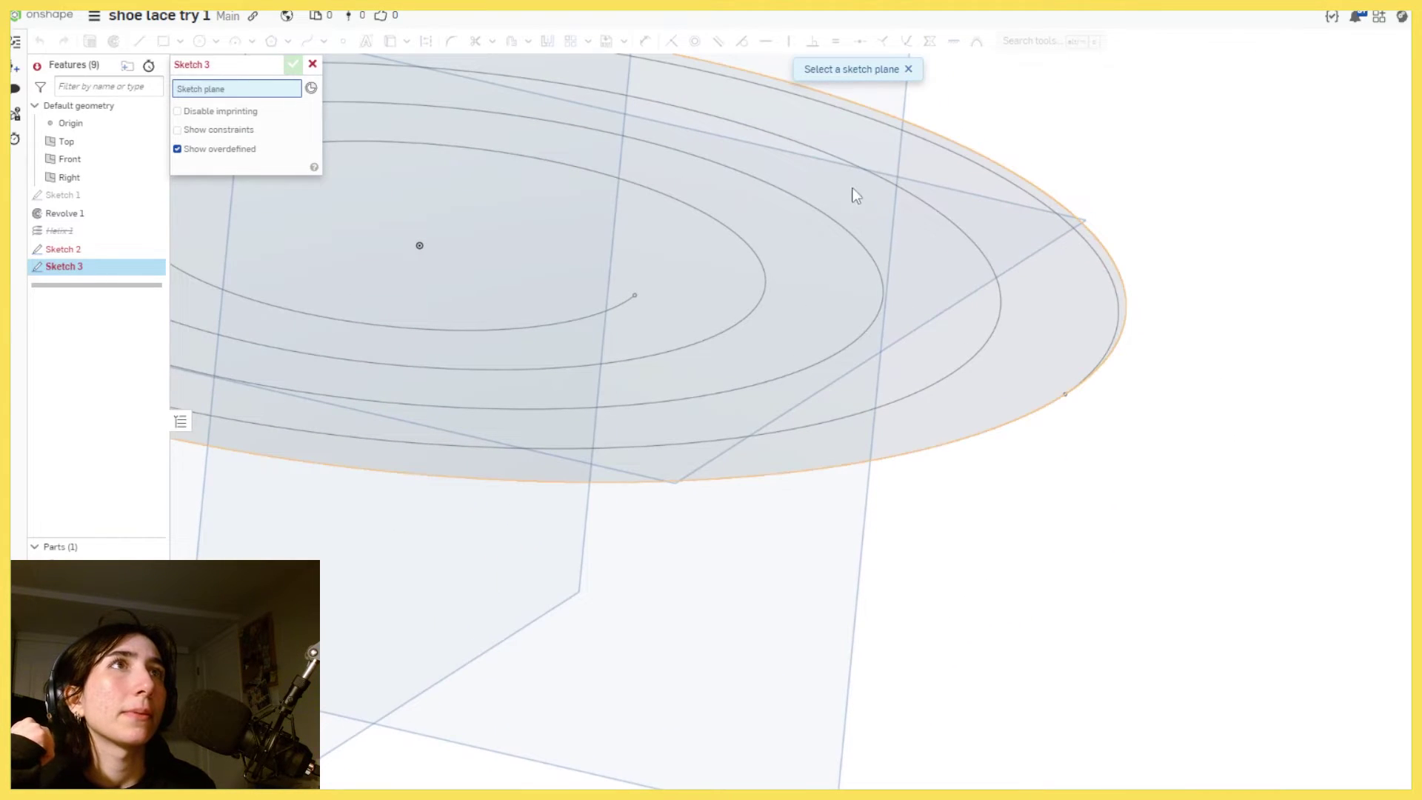
click(833, 146)
key(shift+1)
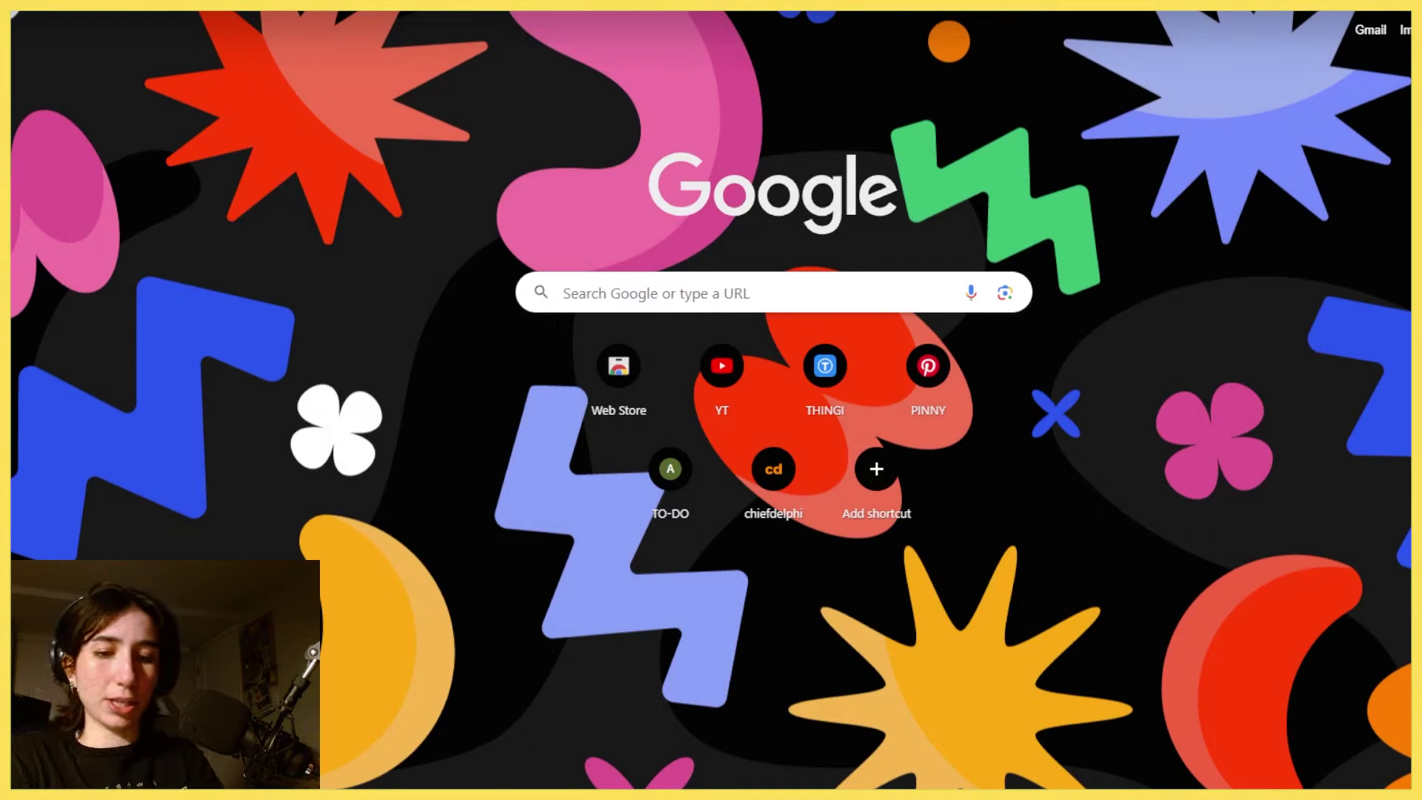
Search Google for 'thickness of a shoelace' and expand the standard lace size answer.
text(thickness of a )
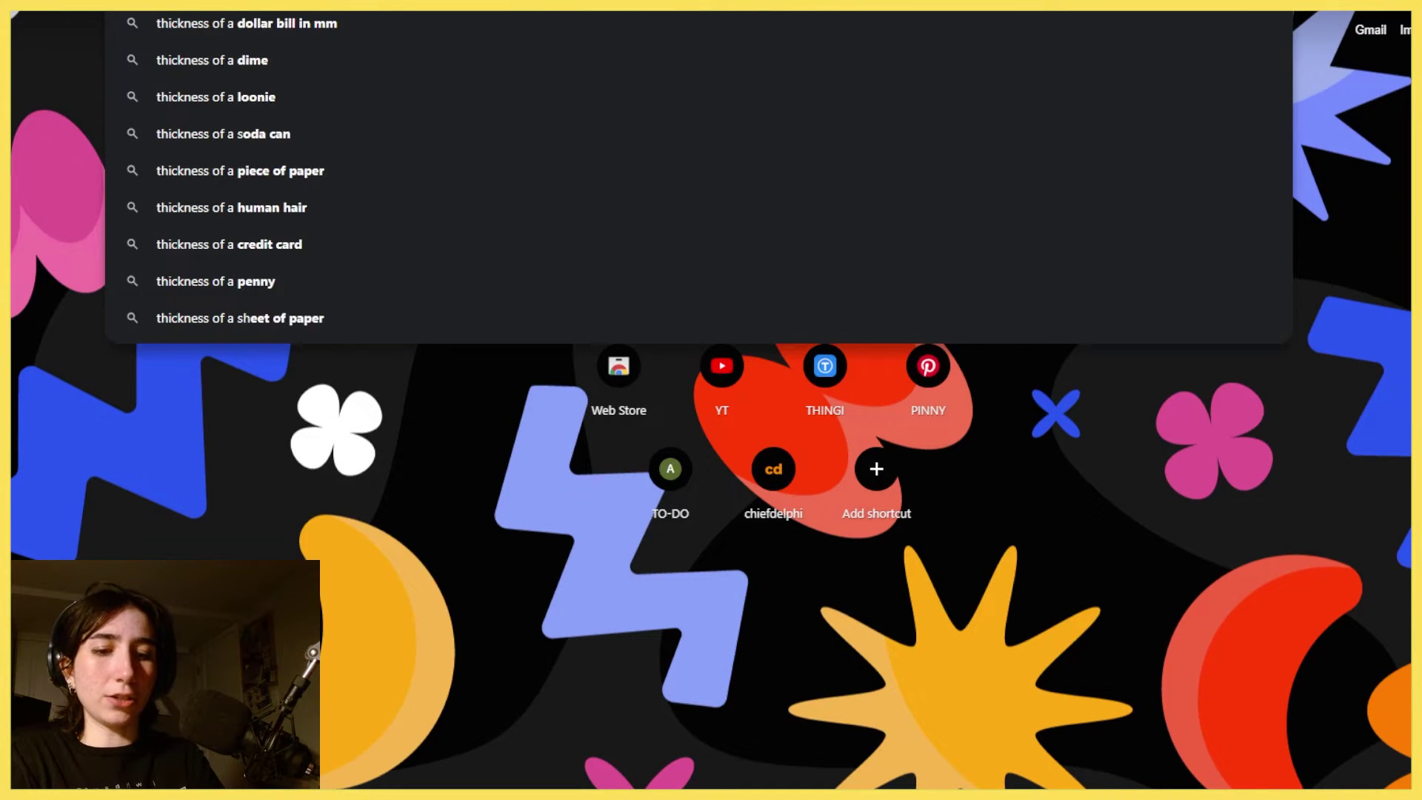
text(shoel)
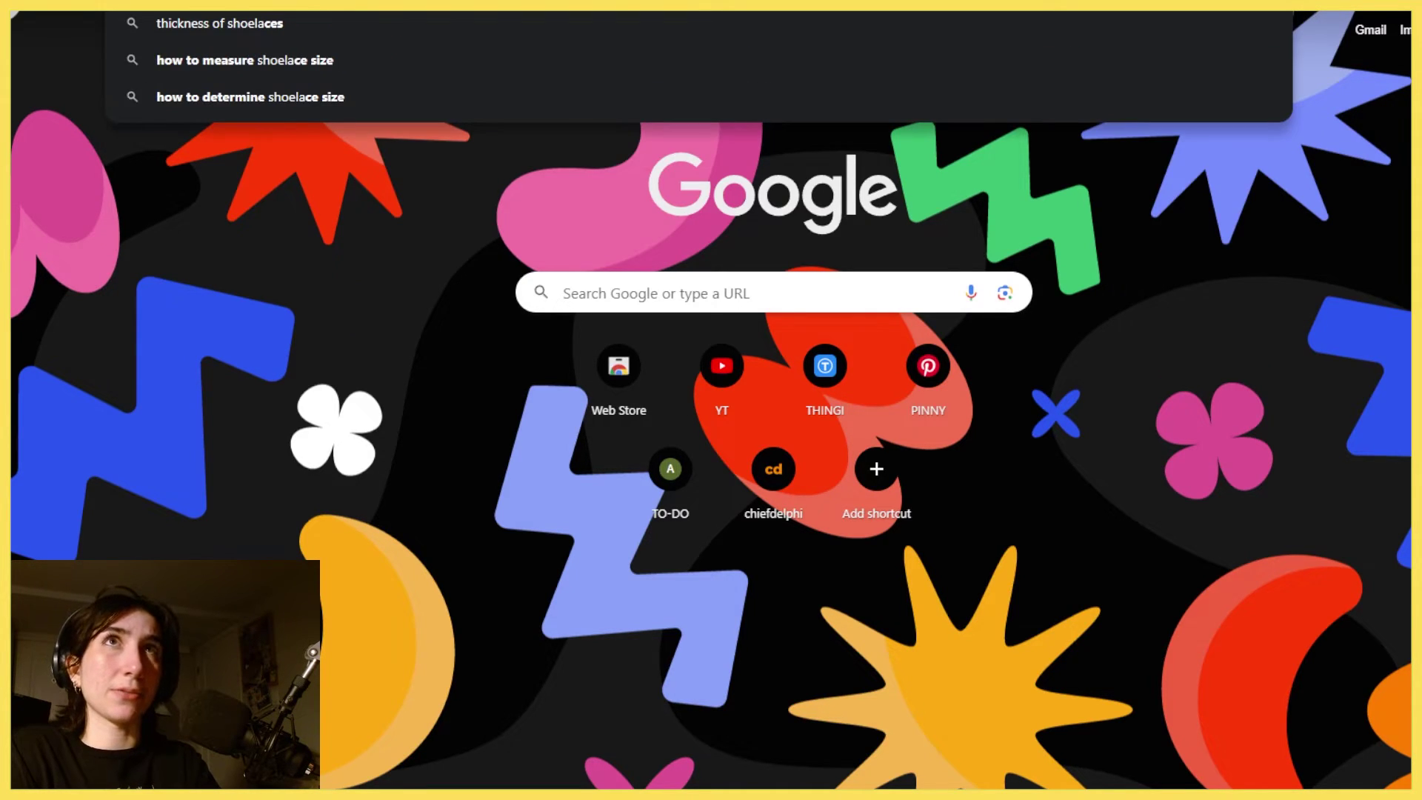
key(Return)
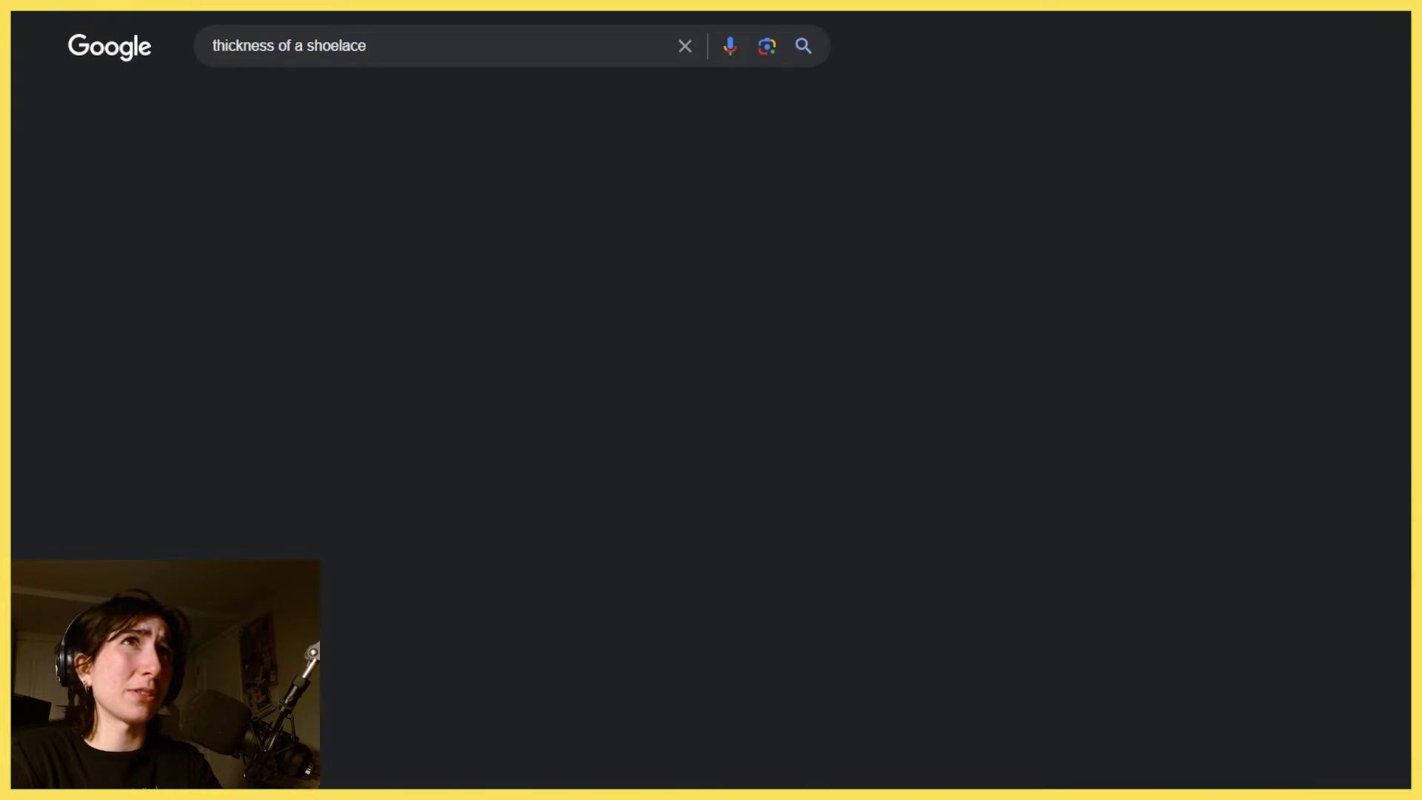
click(699, 355)
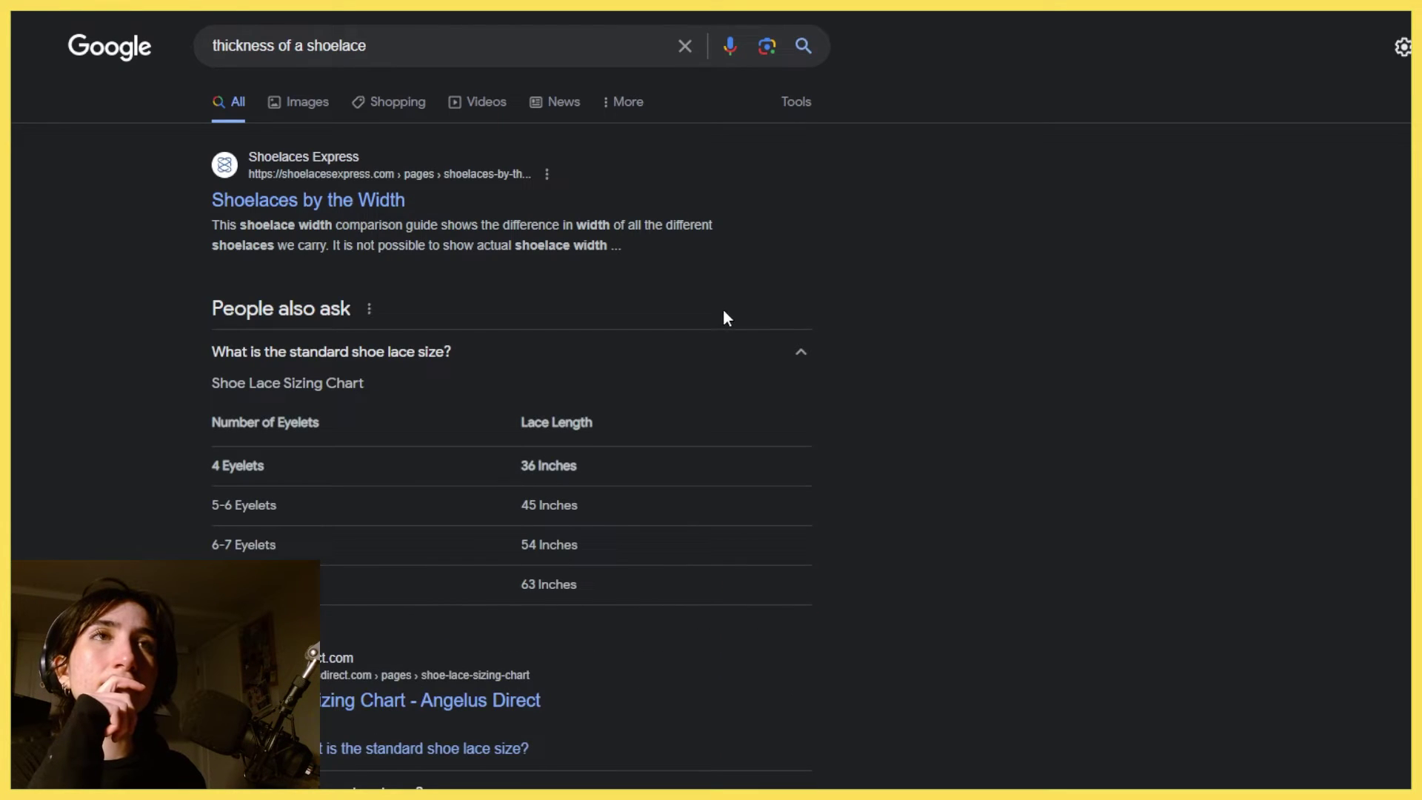
scroll(720, 317, down, 10)
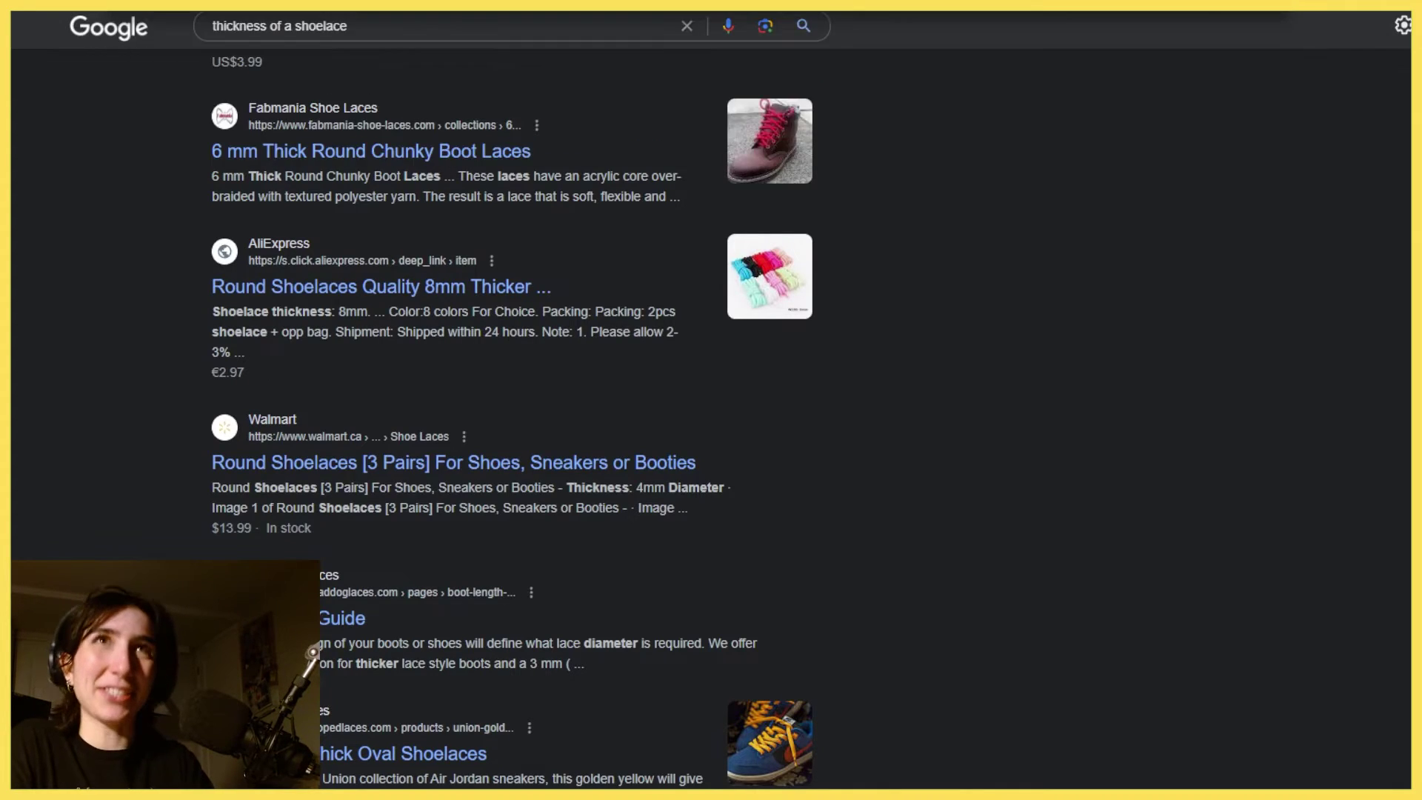
Open ChatGPT to check typical shoelace widths and diameters.
key(ctrl+l)
text(chat gpt)
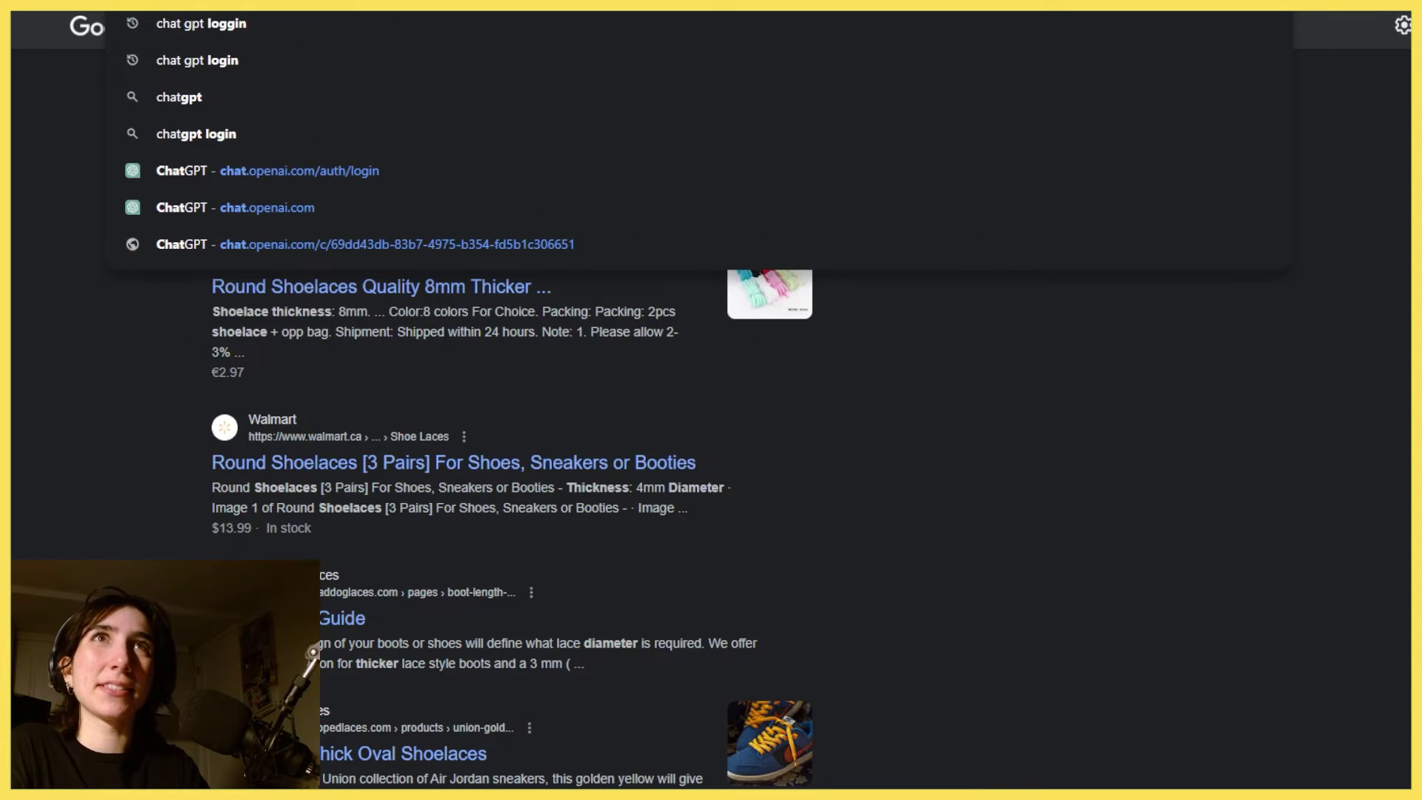
key(Return)
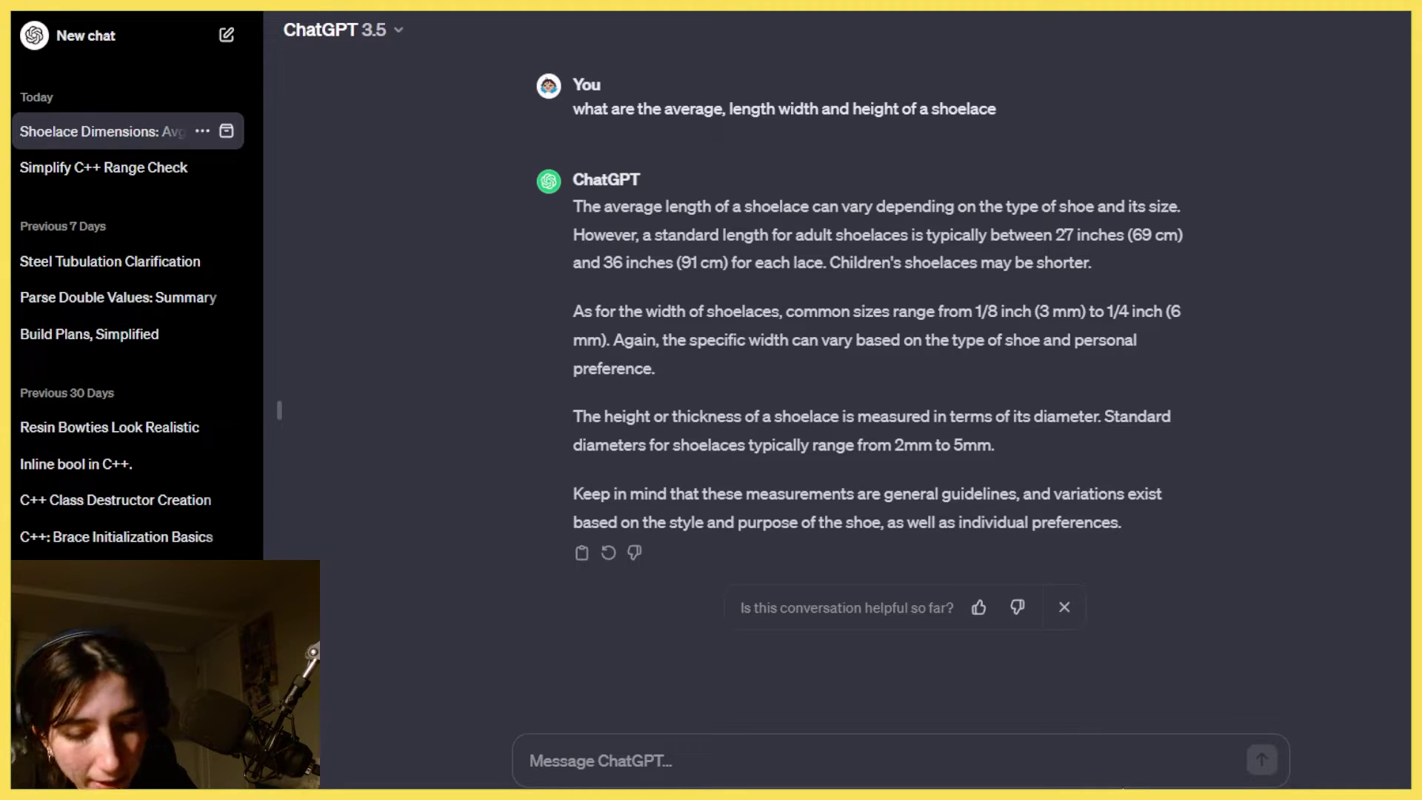
Draw a centre-point rectangle on the spiral line's end point, 2 mm wide and 6 tall.
key(ctrl+Tab)
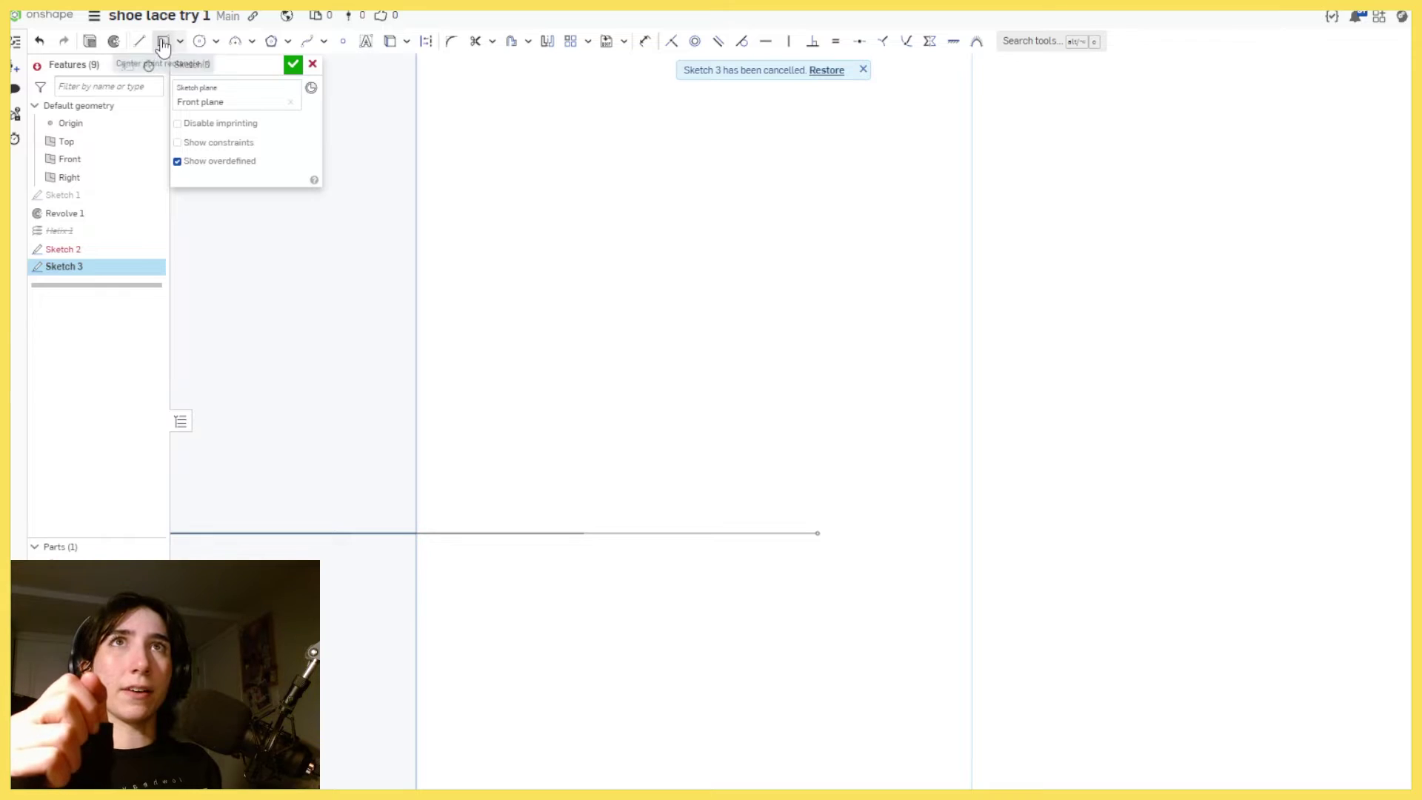
click(390, 41)
key(r)
click(818, 533)
click(842, 486)
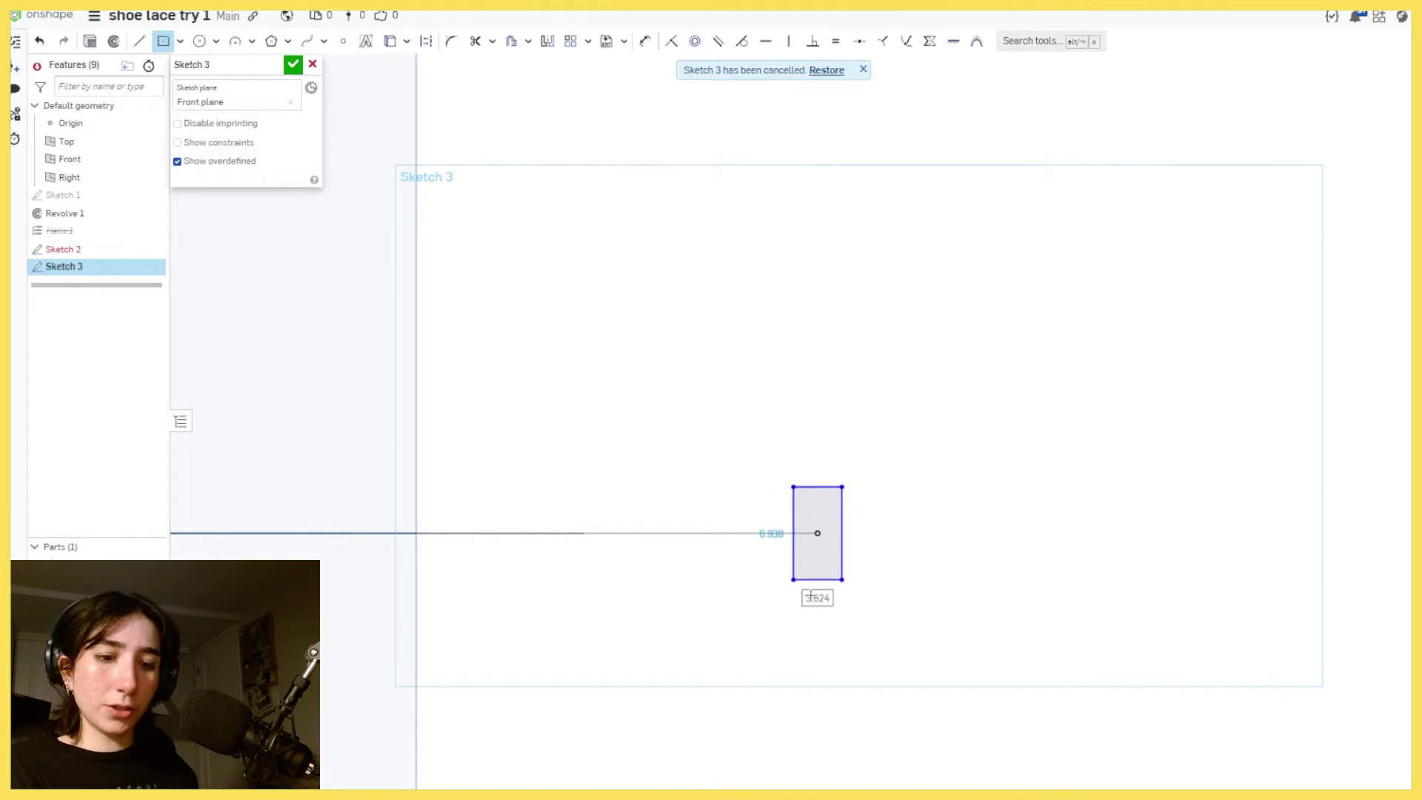
double_click(817, 598)
text(2mm)
key(Return)
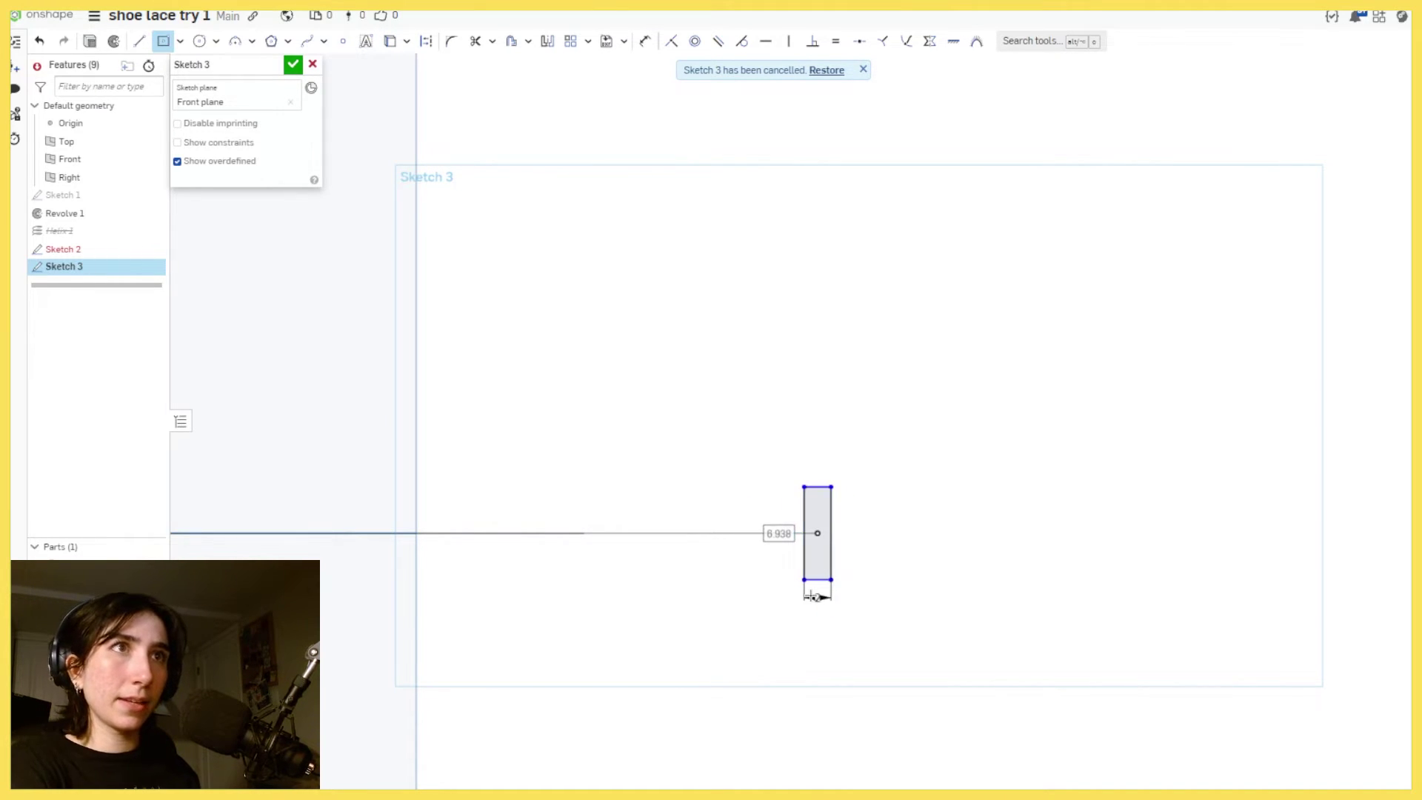
text(6m)
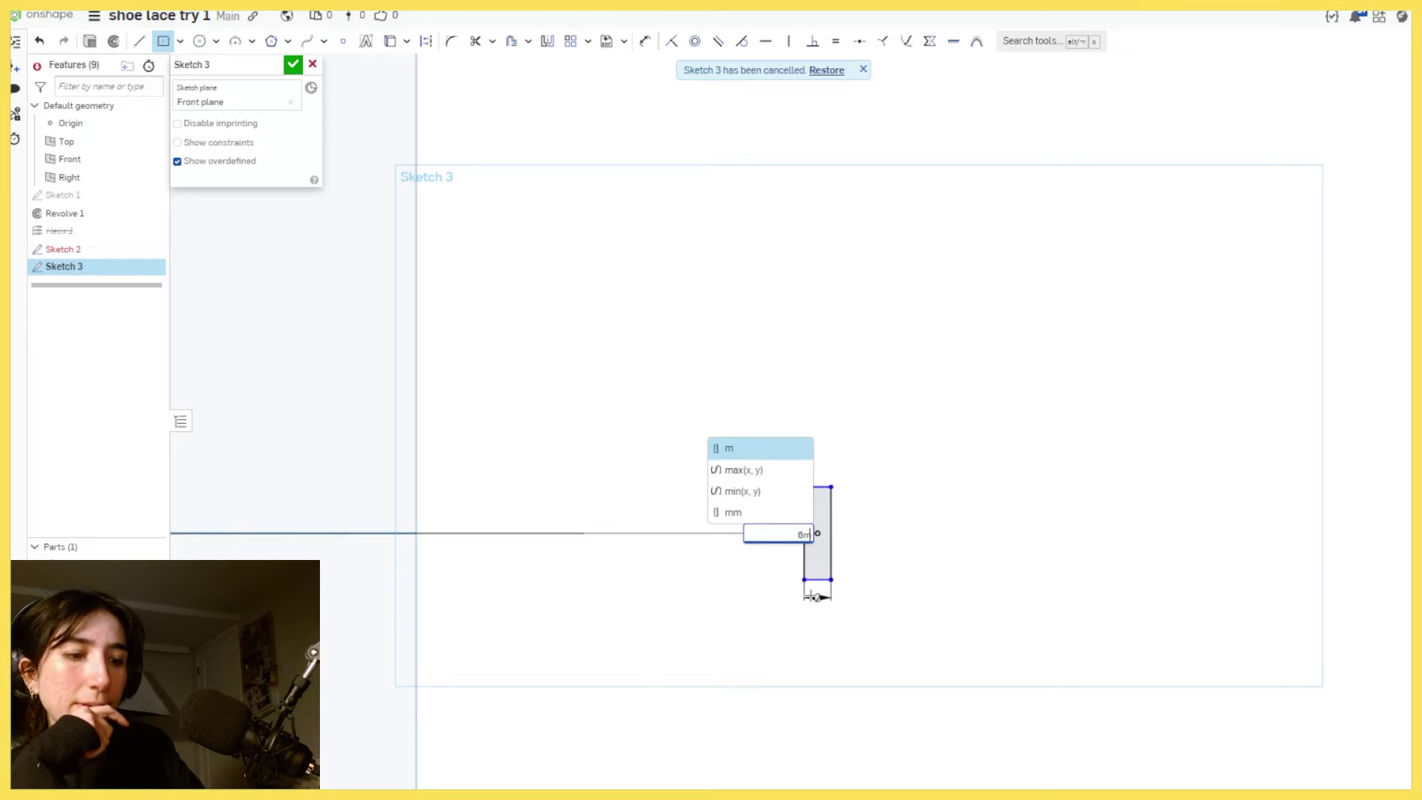
key(Return)
mouse_move(813, 597)
right_down()
mouse_move(514, 143)
mouse_move(711, 190)
mouse_move(683, 185)
right_up()
Sweep the Sketch 3 rectangle profile along the Sketch 2 spiral edge as its path.
scroll(544, 77, up, 3)
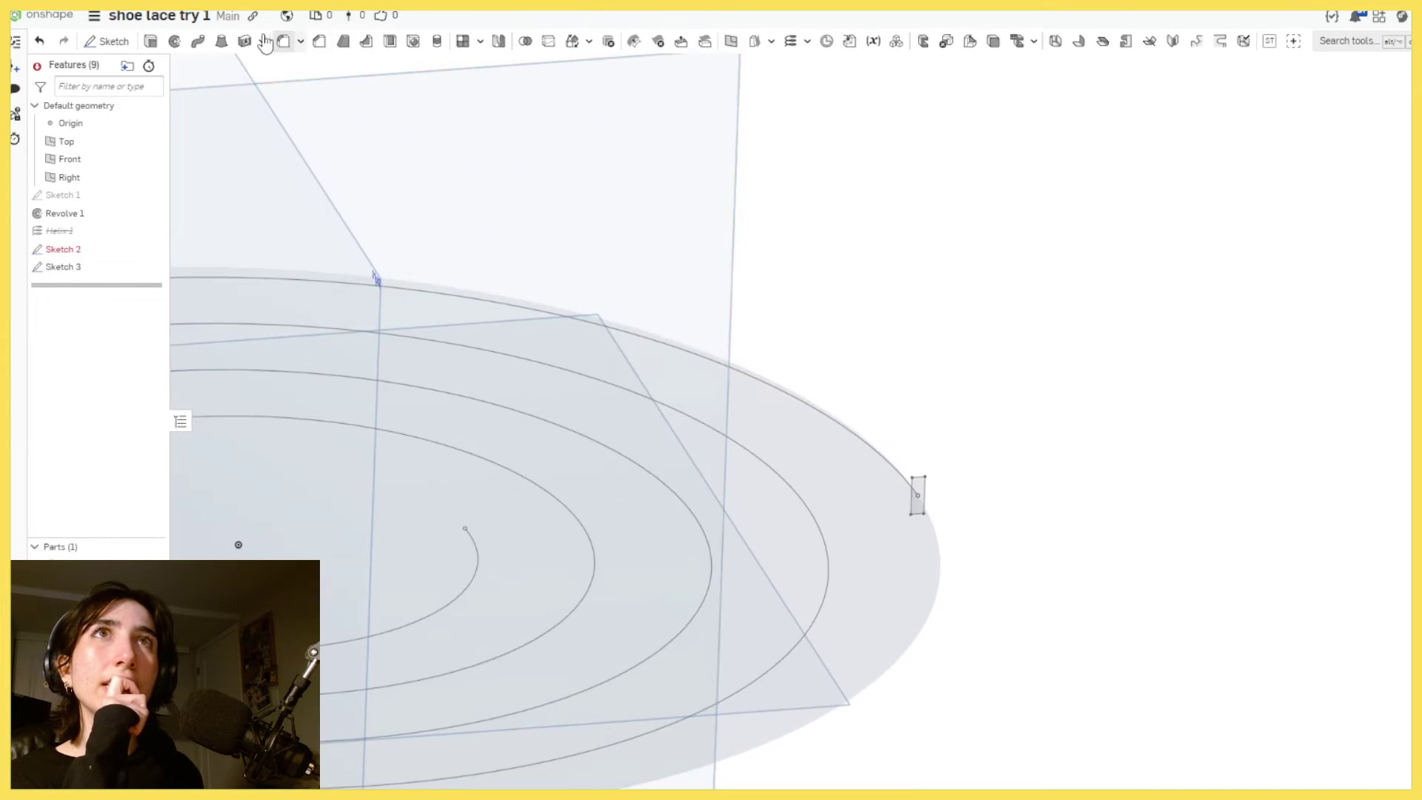
click(198, 40)
scroll(926, 477, up, 5)
click(859, 525)
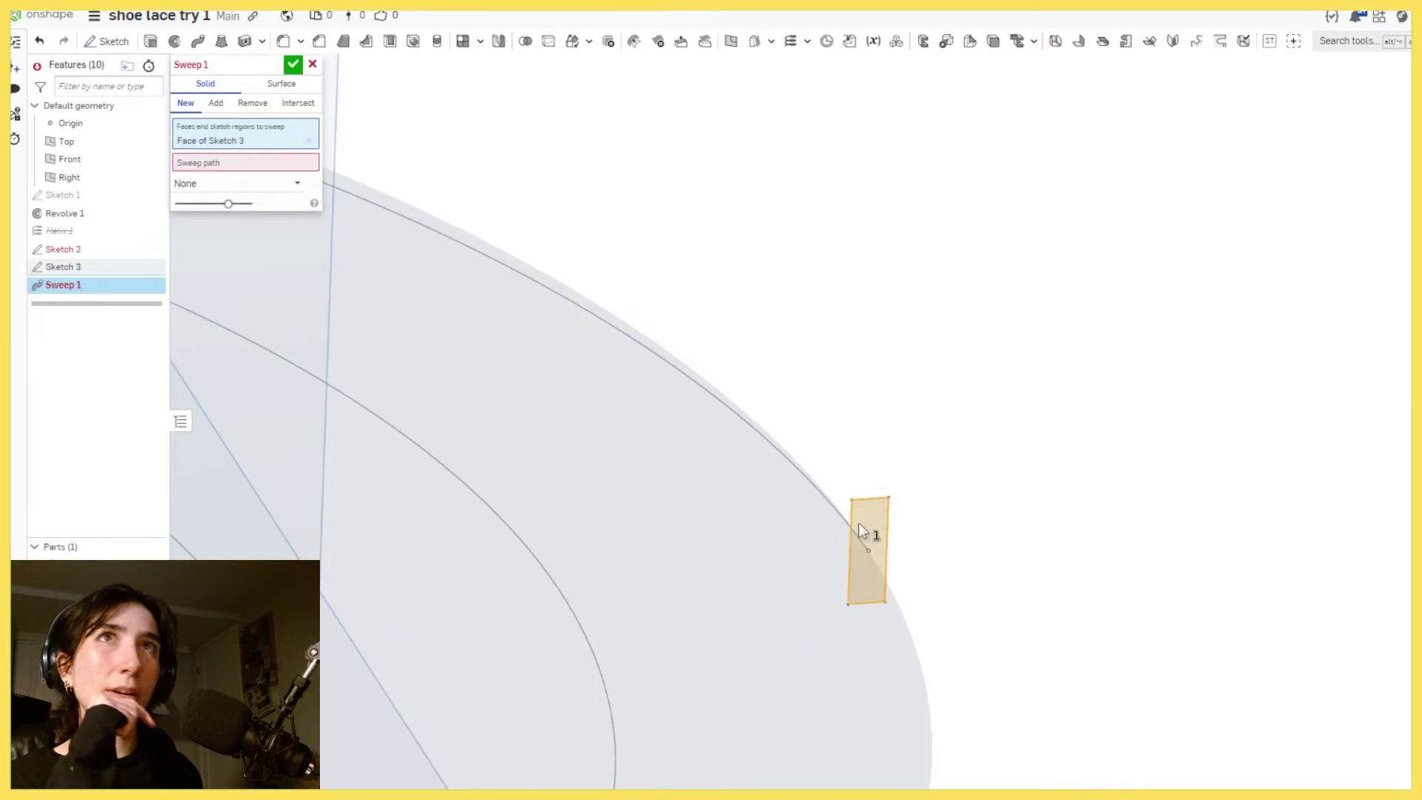
click(550, 293)
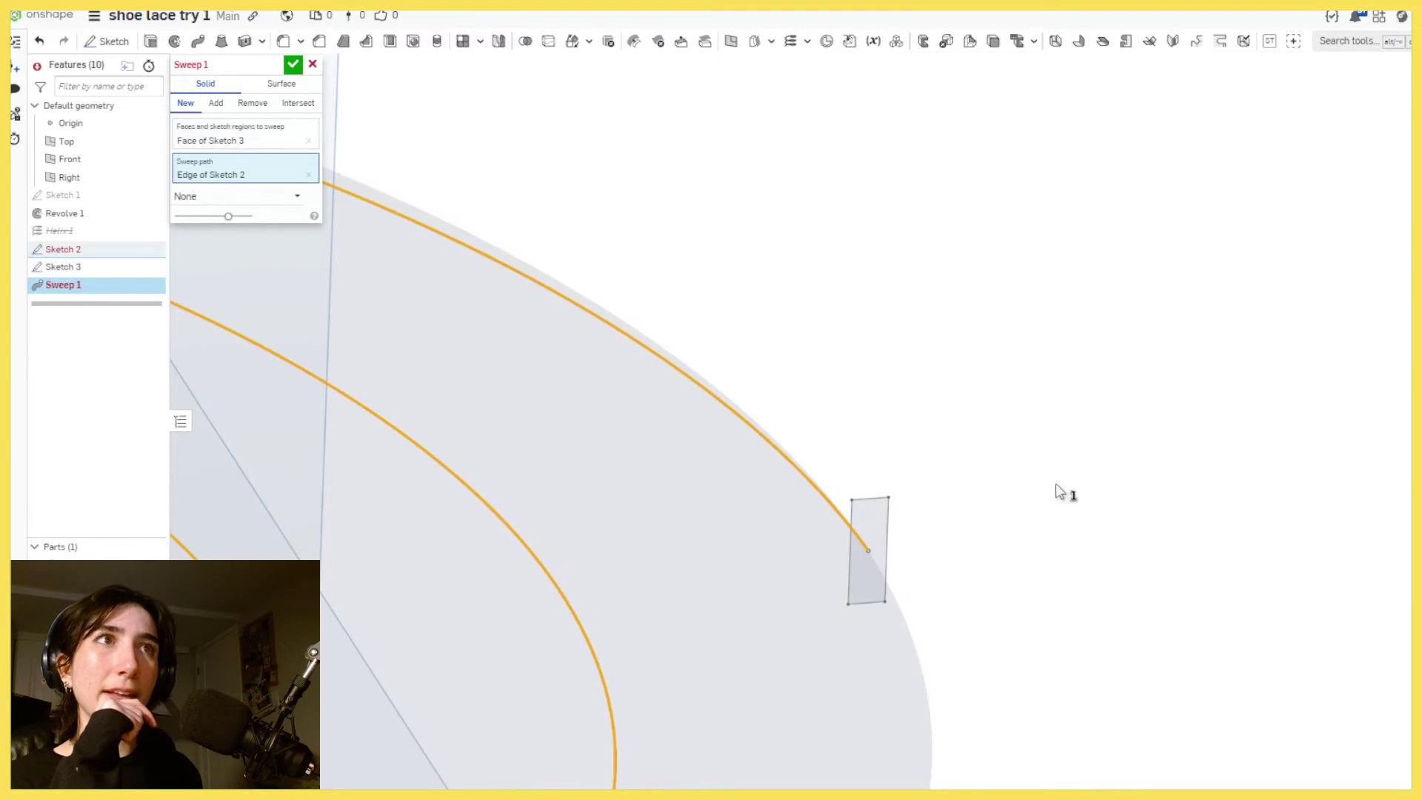
Orbit the sweep preview to inspect the coiled strip, returning to a near-top view.
key(f)
right_drag(1118, 498, 846, 289)
scroll(846, 289, up, 3)
right_click(846, 289)
key(Escape)
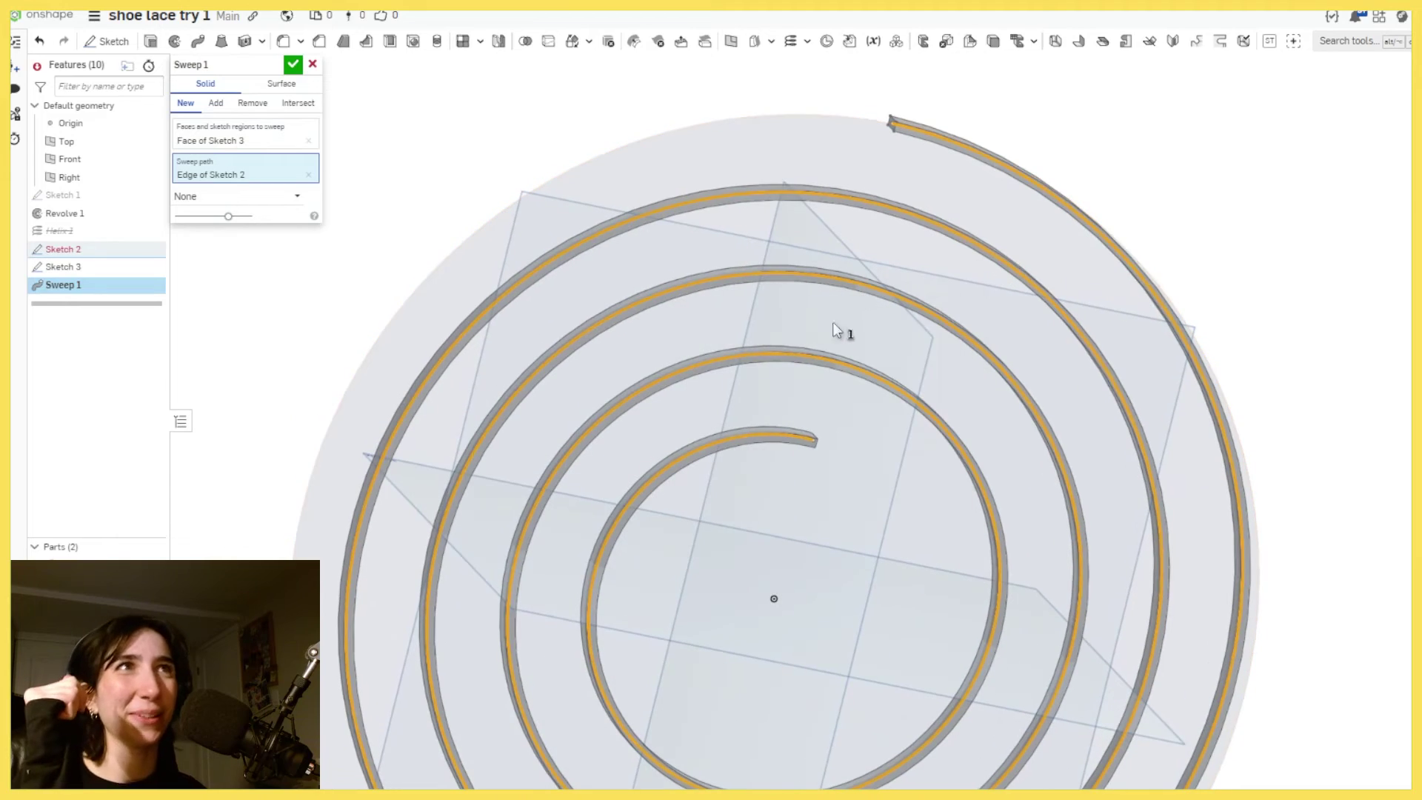
right_drag(1137, 206, 1276, 374)
scroll(1118, 296, down, 3)
scroll(1096, 222, up, 2)
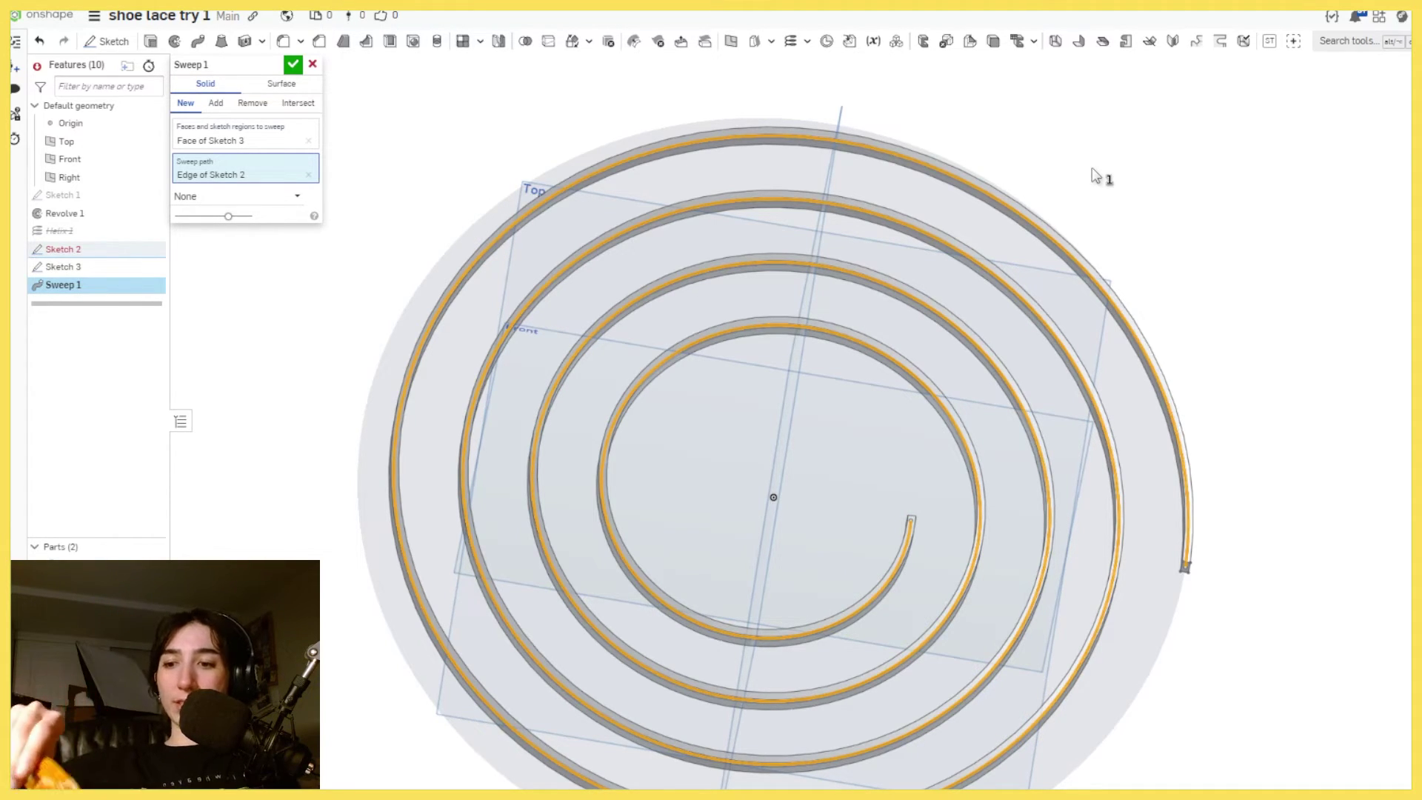
Confirm Sweep 1 and orbit to an oblique view of the strip.
key(Return)
right_drag(1092, 167, 784, 384)
scroll(651, 491, up, 8)
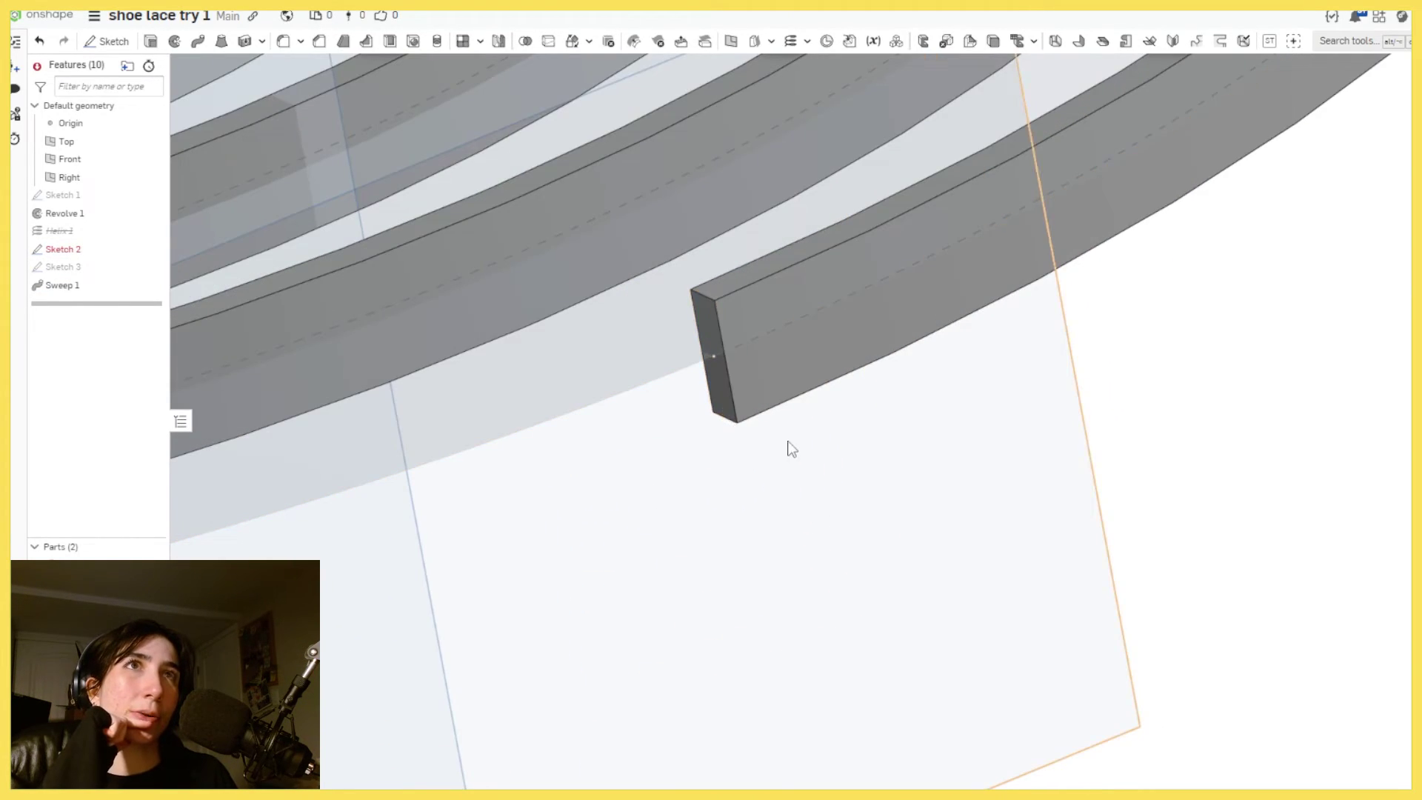
scroll(792, 449, down, 10)
scroll(643, 355, up, 8)
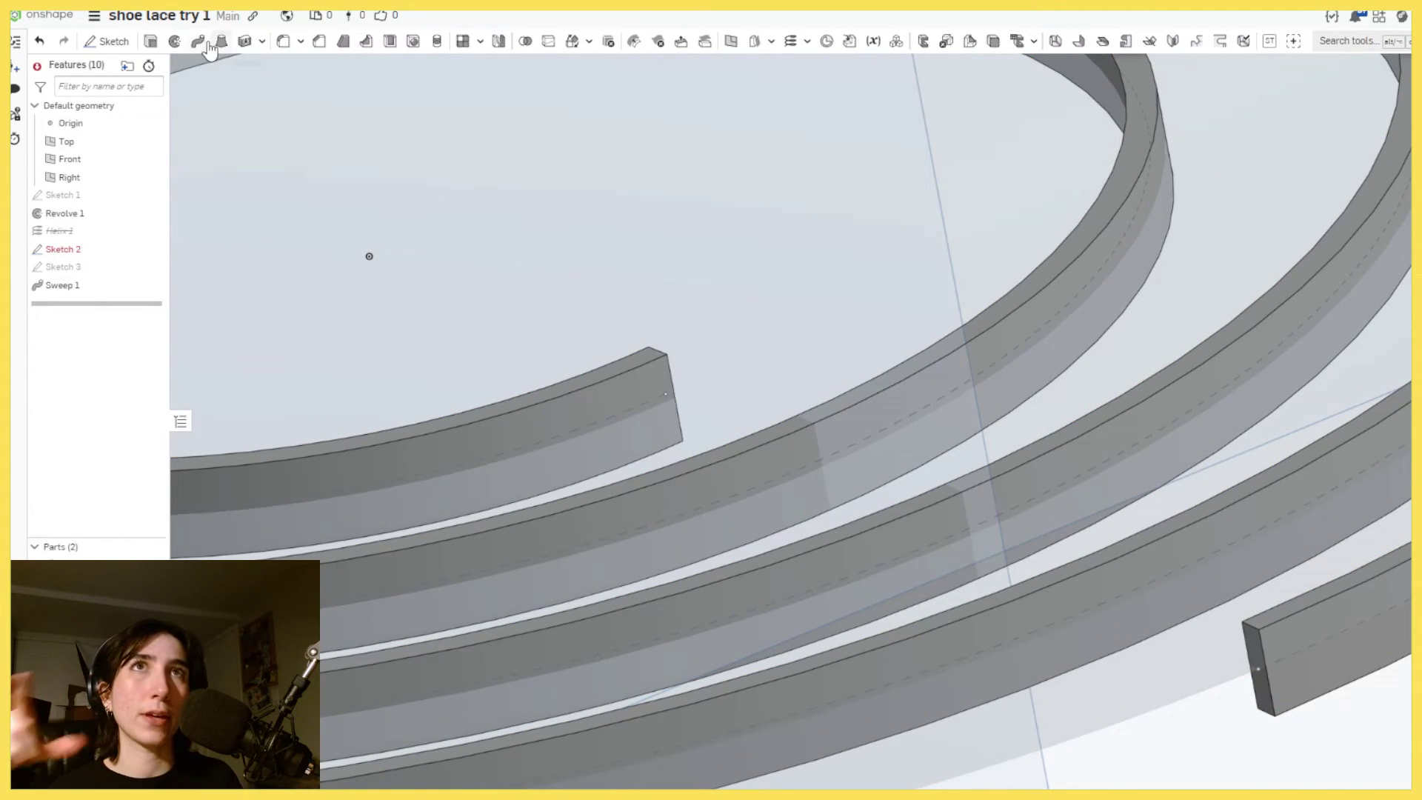
Chamfer the four end edges of the swept lace by 2.5 mm.
click(320, 41)
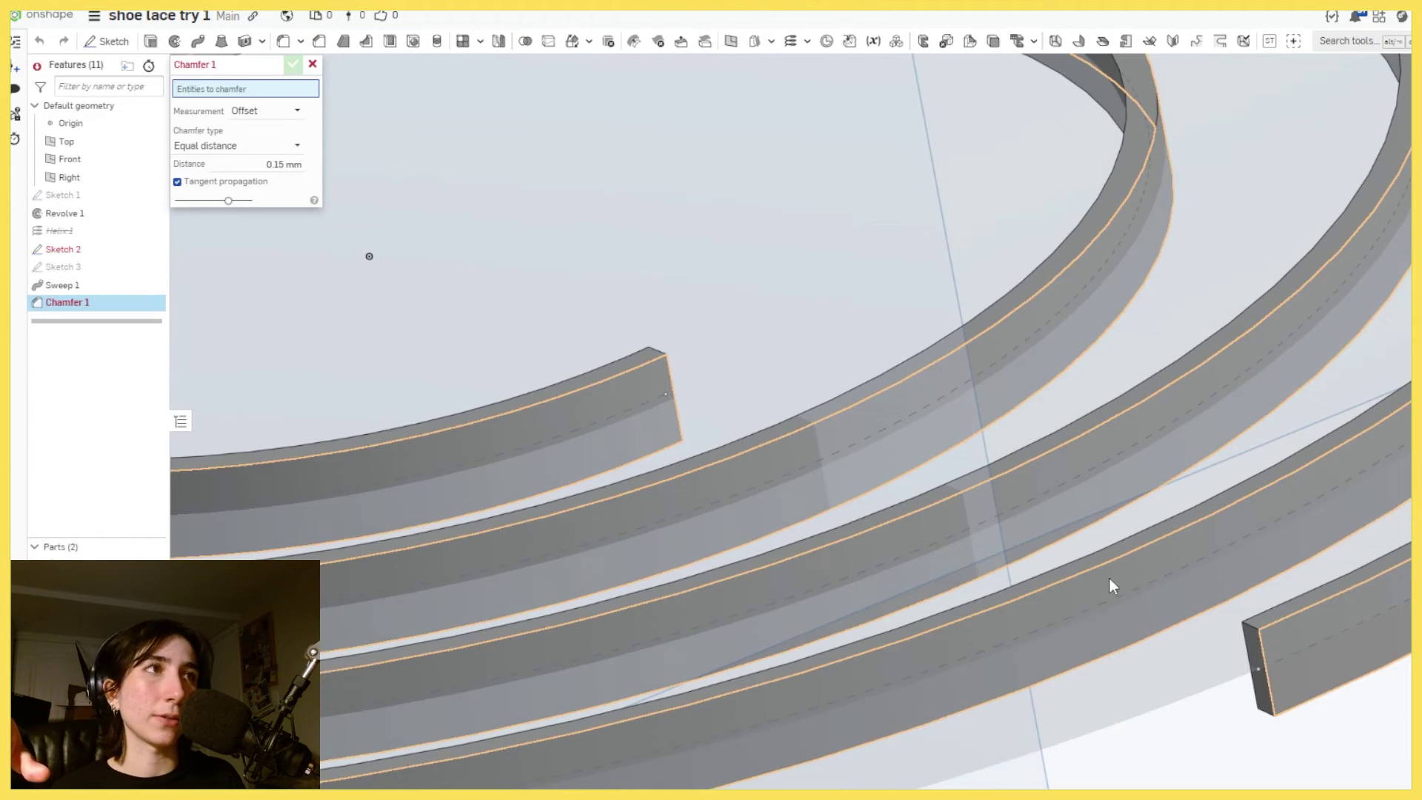
scroll(1312, 655, up, 4)
scroll(1251, 629, down, 3)
click(978, 577)
scroll(881, 430, up, 5)
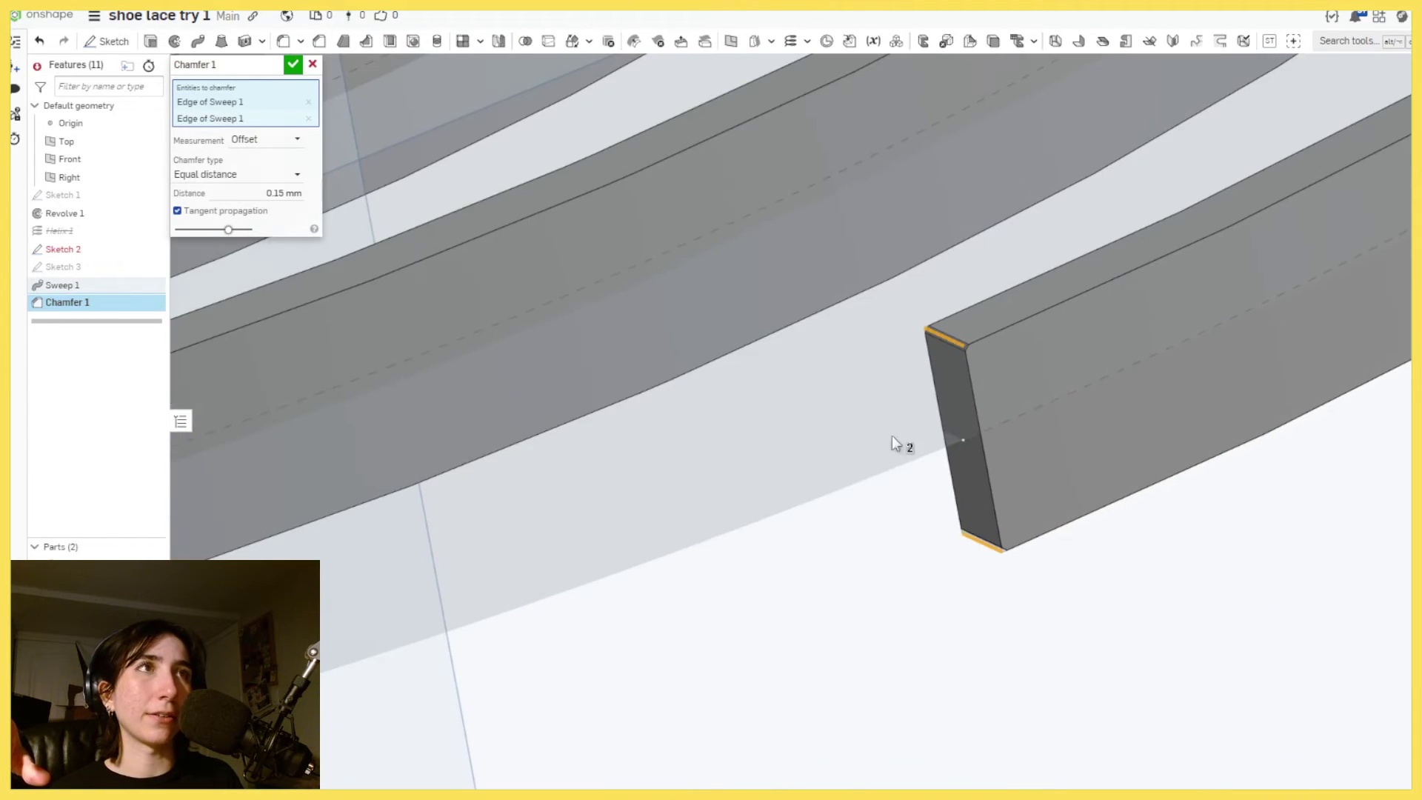
right_drag(807, 487, 776, 530)
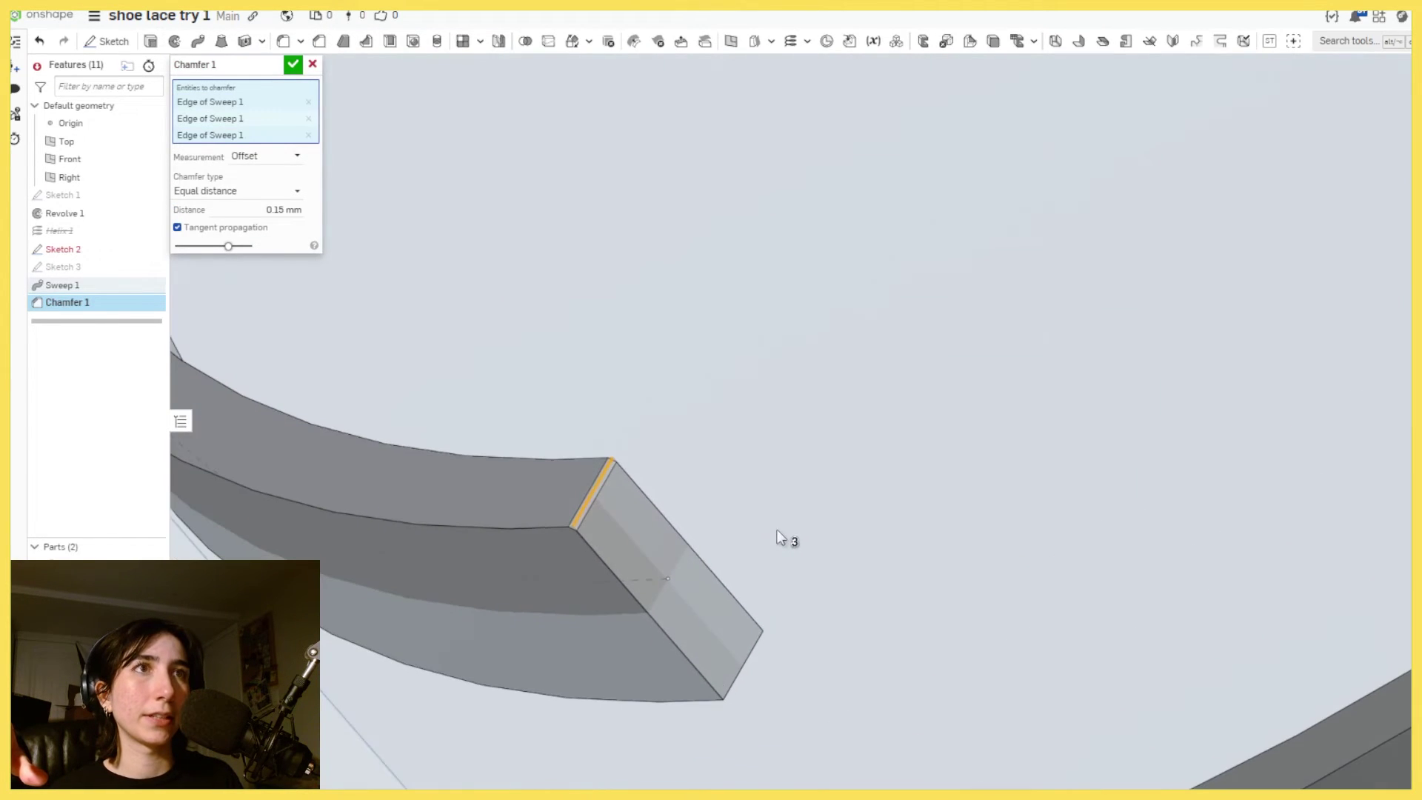
click(748, 661)
right_drag(797, 593, 344, 524)
scroll(351, 523, up, 3)
right_click(343, 523)
click(385, 528)
Zoom in to inspect the chamfered strip ends up close.
scroll(445, 292, down, 5)
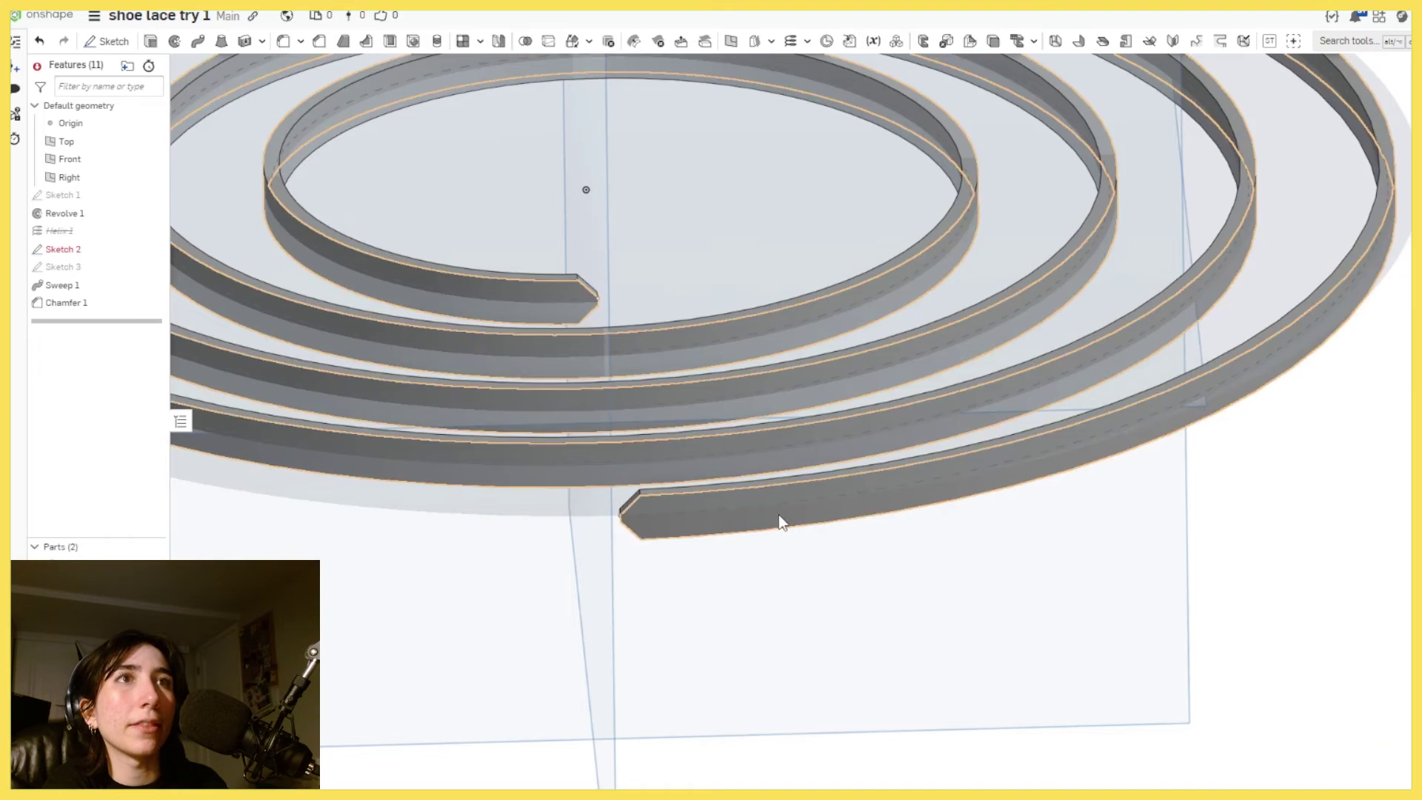
scroll(664, 603, up, 8)
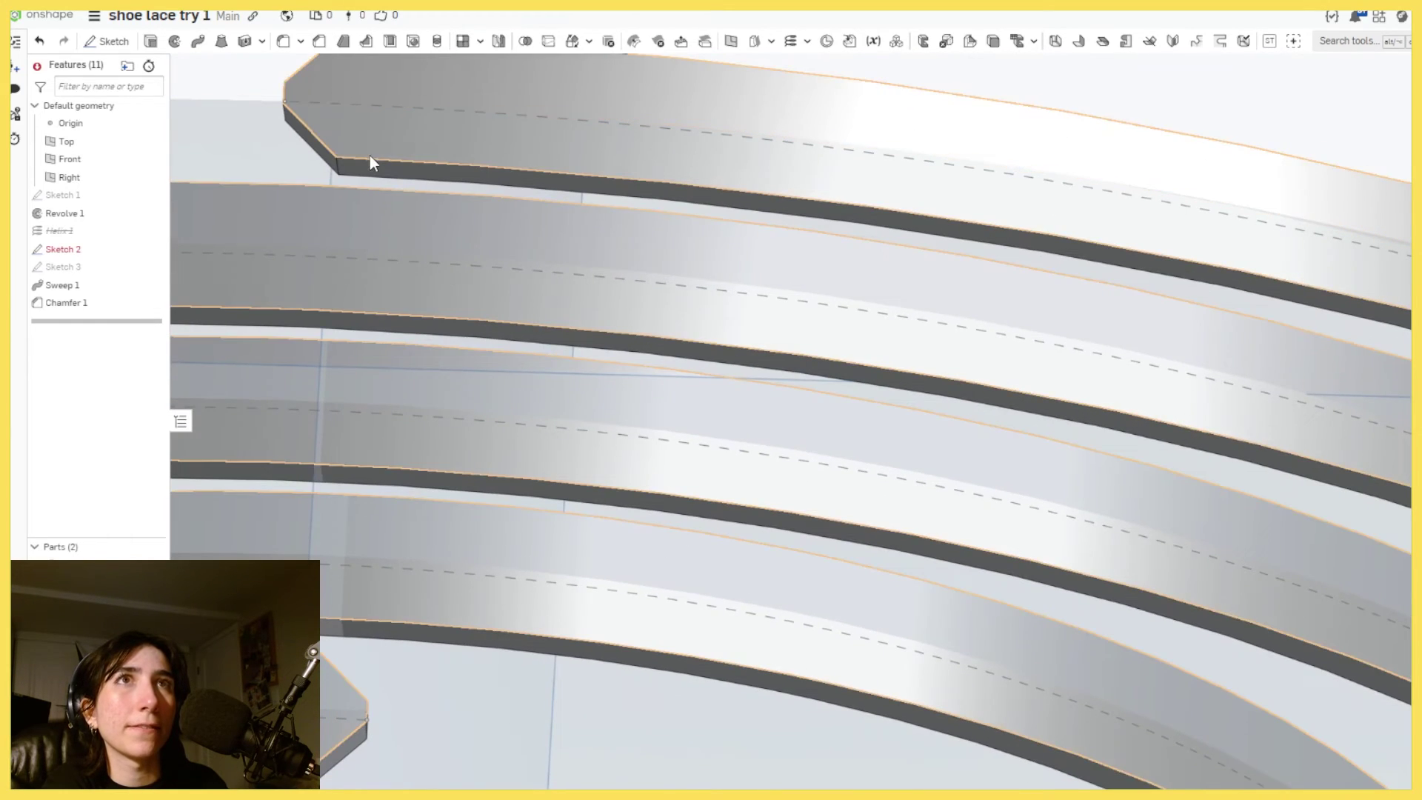
scroll(415, 222, down, 8)
scroll(378, 260, up, 6)
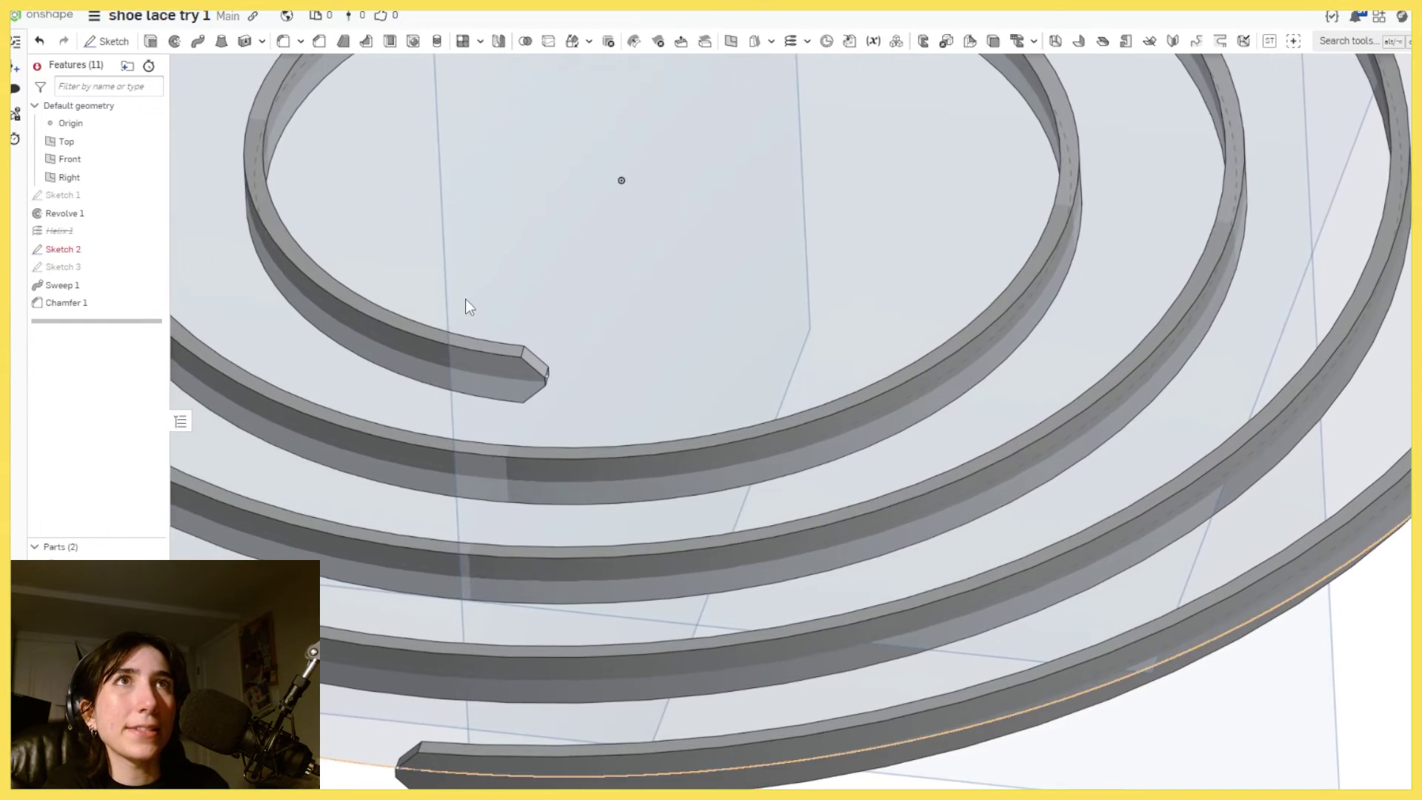
scroll(465, 297, up, 3)
Start a fillet and select the chamfered end edges and the long strip edges.
click(283, 41)
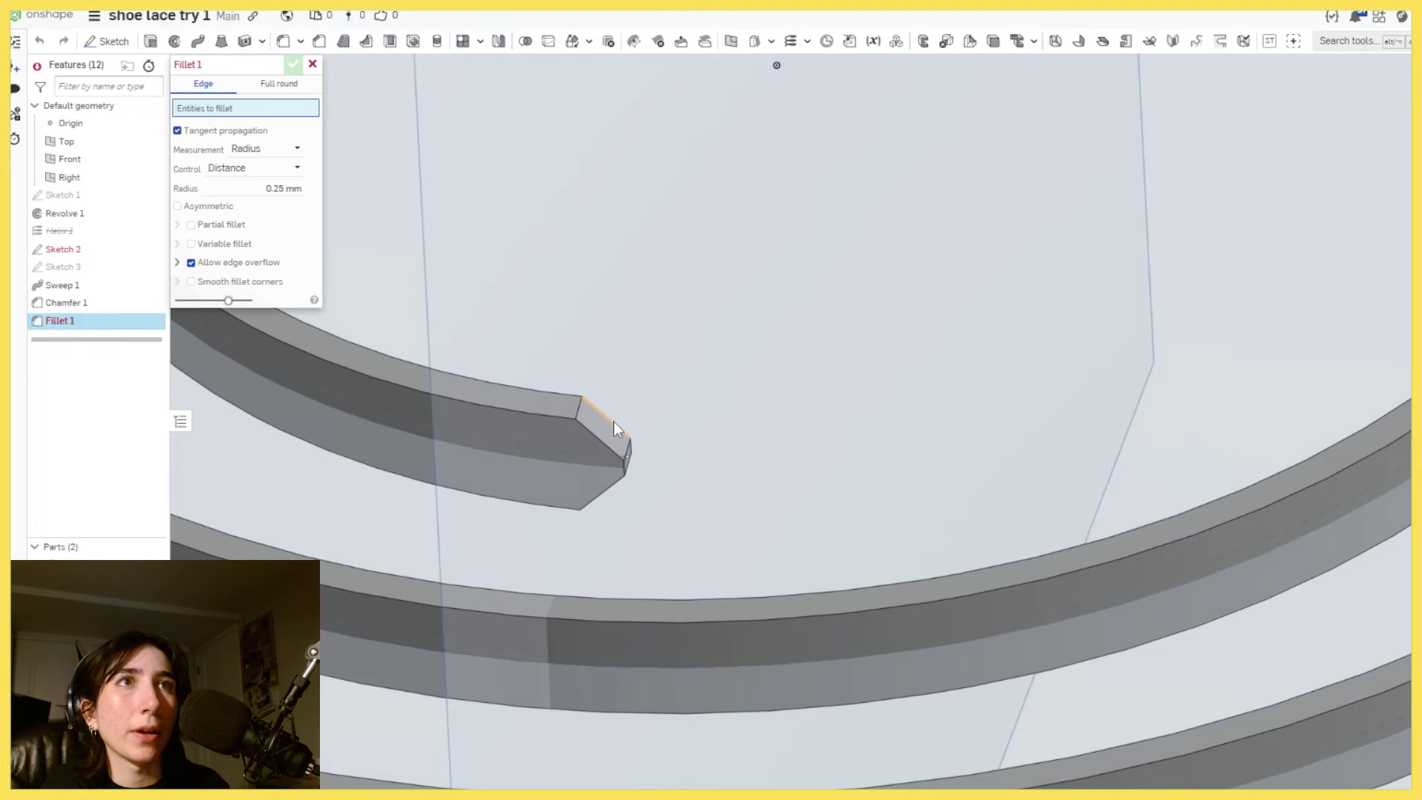
click(589, 411)
right_drag(589, 411, 628, 657)
click(677, 615)
click(656, 620)
click(706, 576)
click(676, 603)
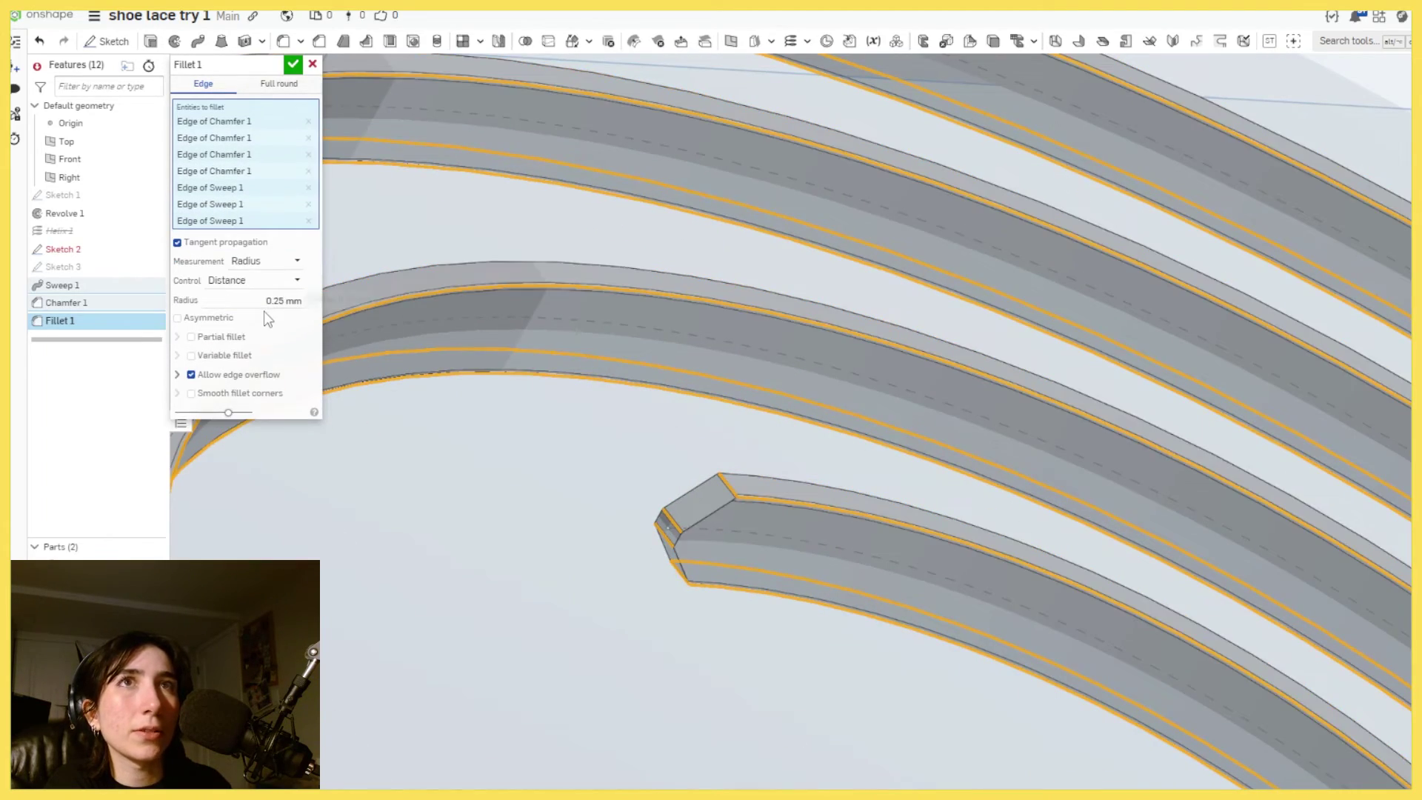
Set the fillet radius to 1 mm, add one more strip edge, and apply Fillet 1.
click(271, 300)
text(1)
key(Return)
click(763, 479)
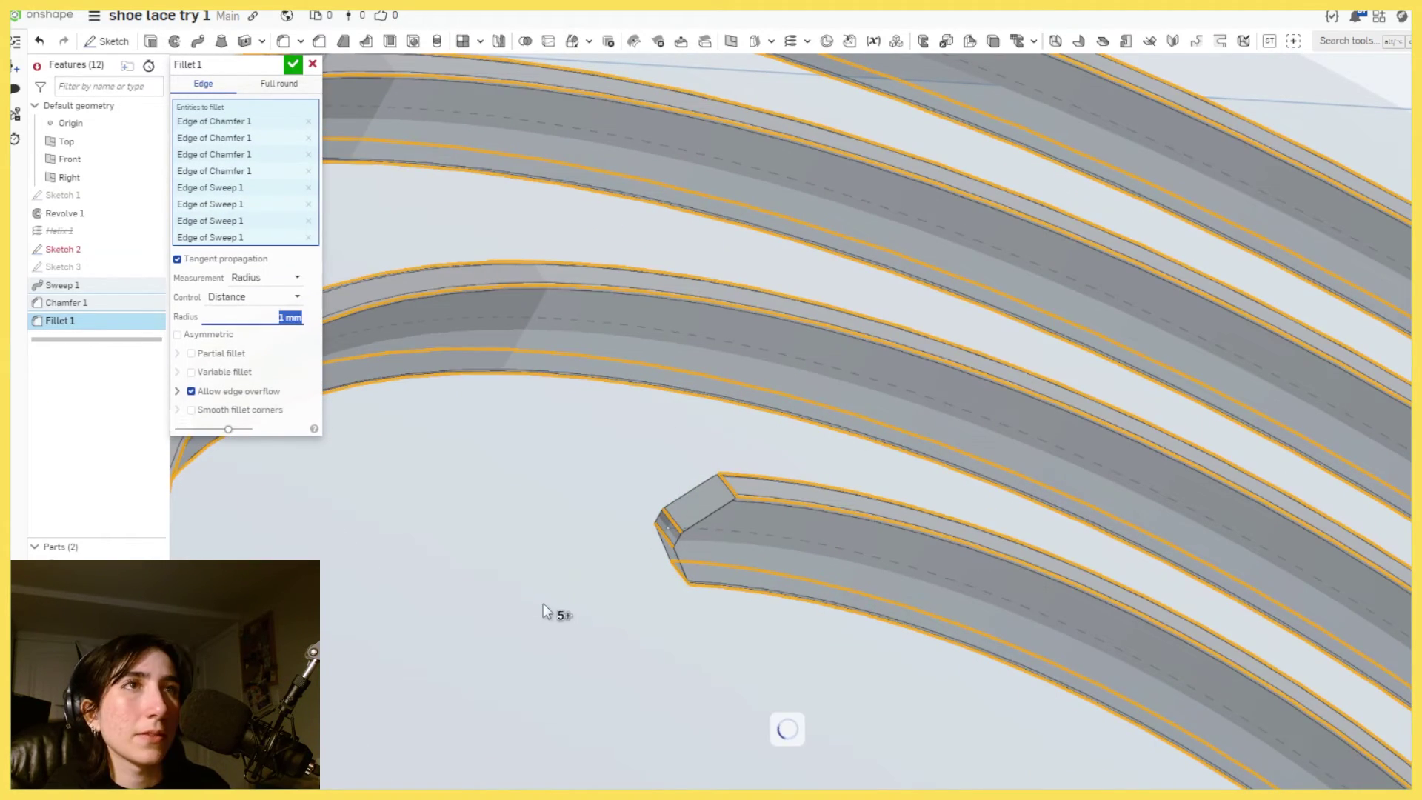
right_drag(552, 612, 526, 589)
right_click(525, 588)
click(281, 320)
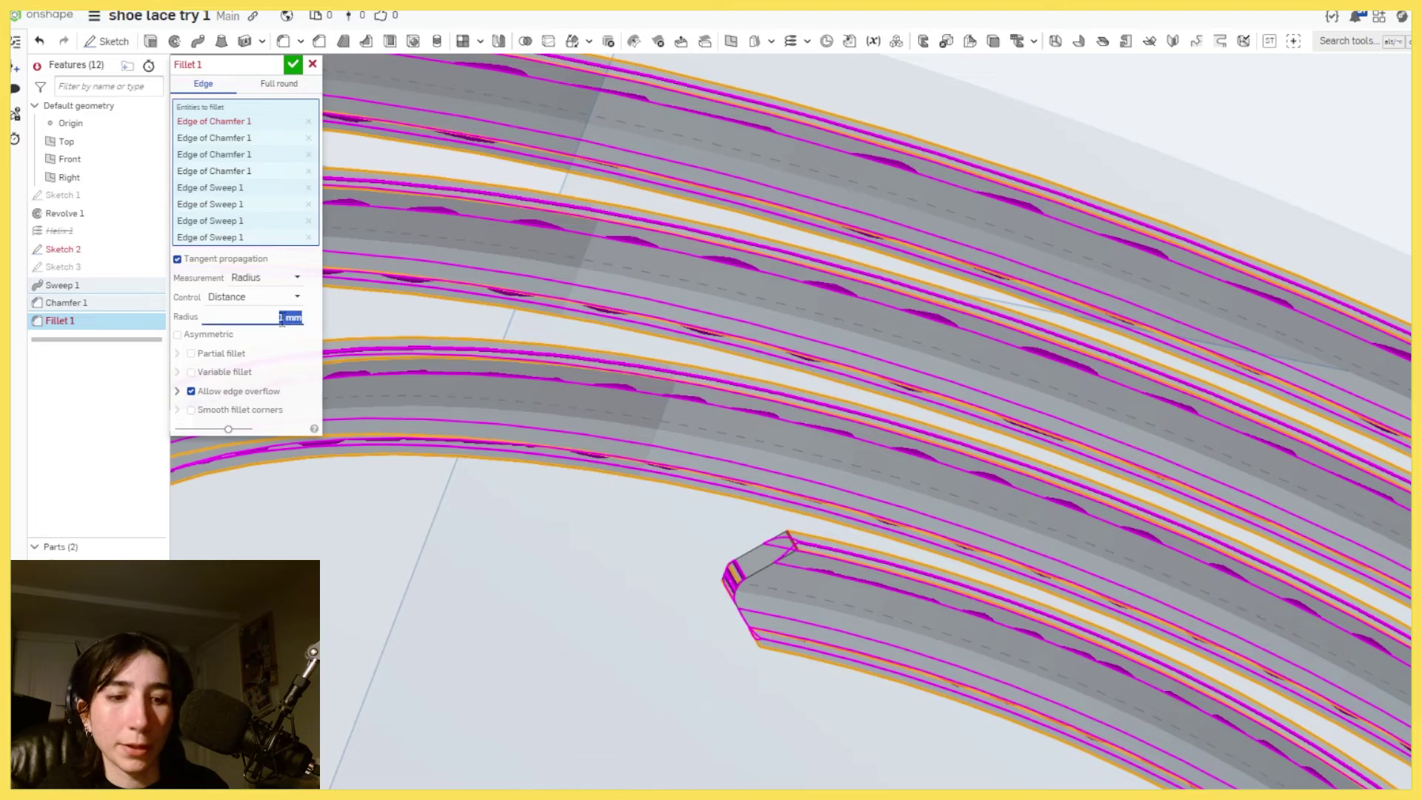
scroll(516, 554, up, 5)
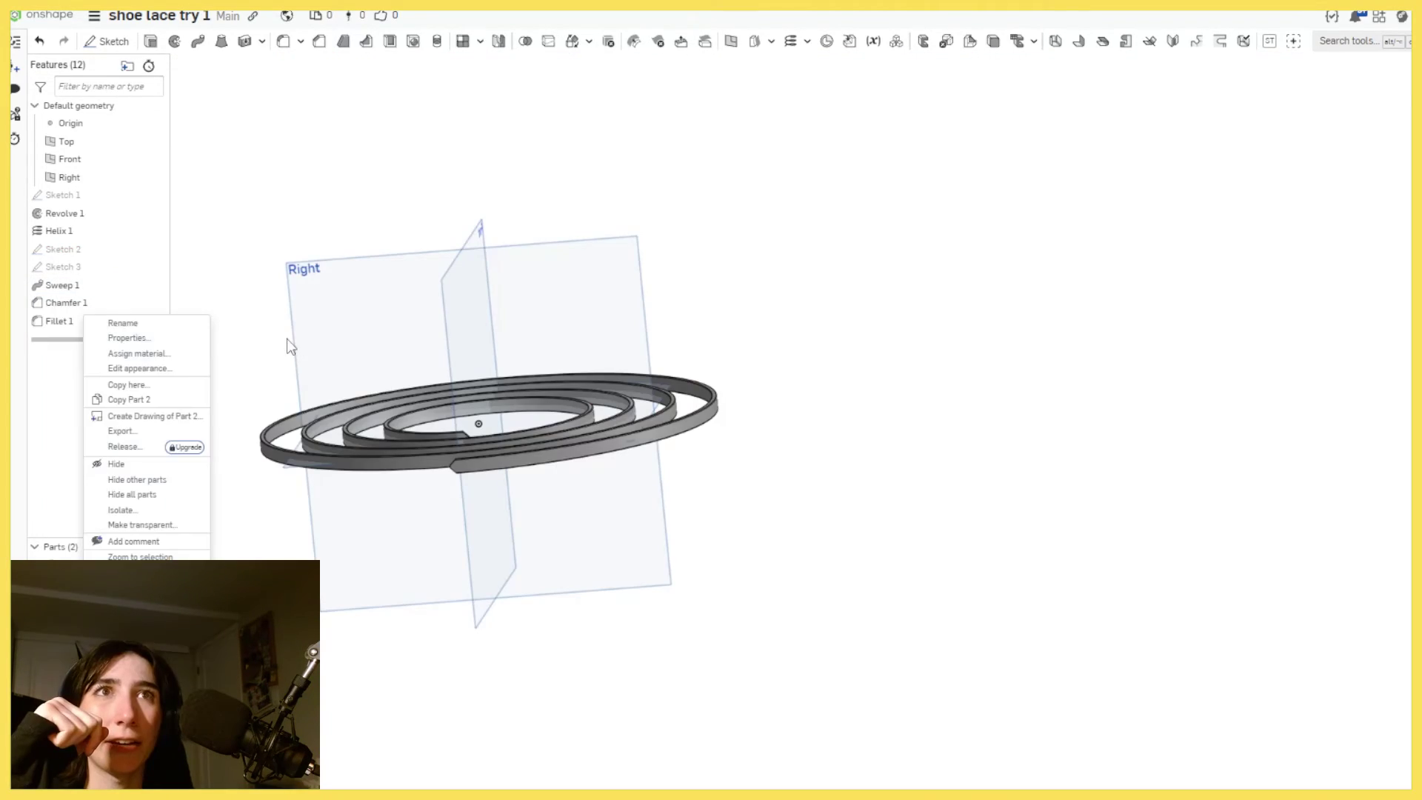
Orbit the finished spiral to a near-top view, center it, and bring up the shoelace part's actions.
key(Escape)
right_drag(661, 353, 829, 385)
right_click(834, 386)
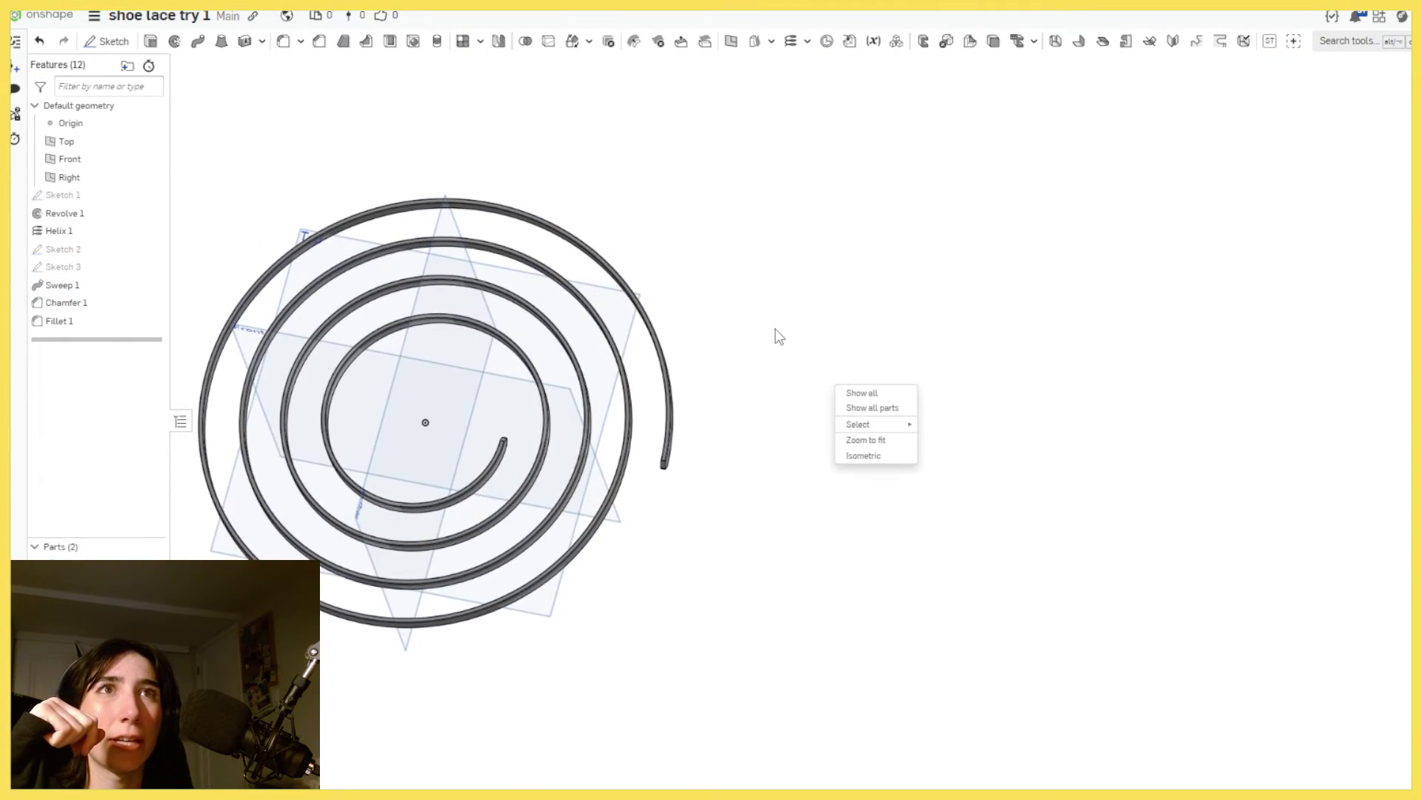
key(Escape)
middle_drag(494, 454, 839, 484)
scroll(583, 557, up, 3)
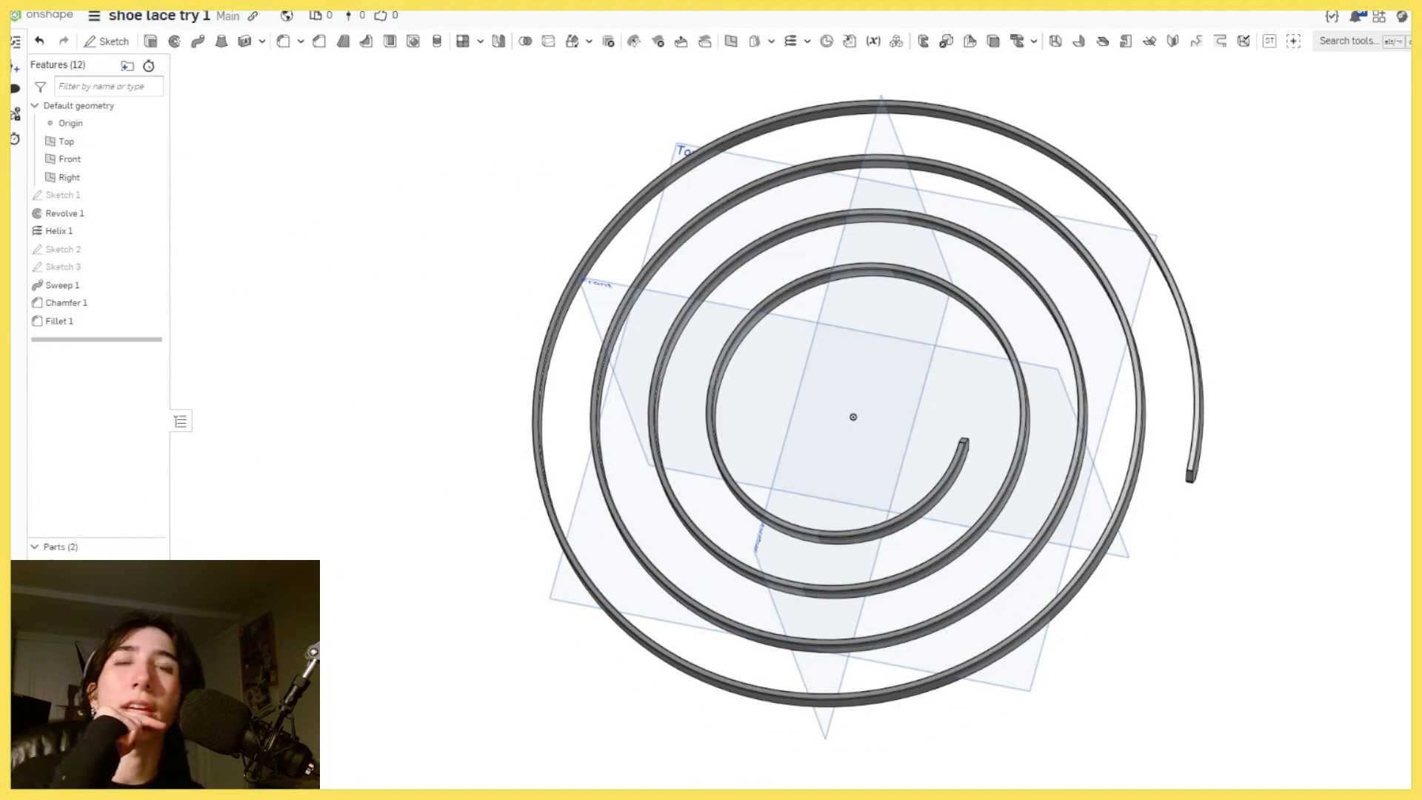
right_click(68, 582)
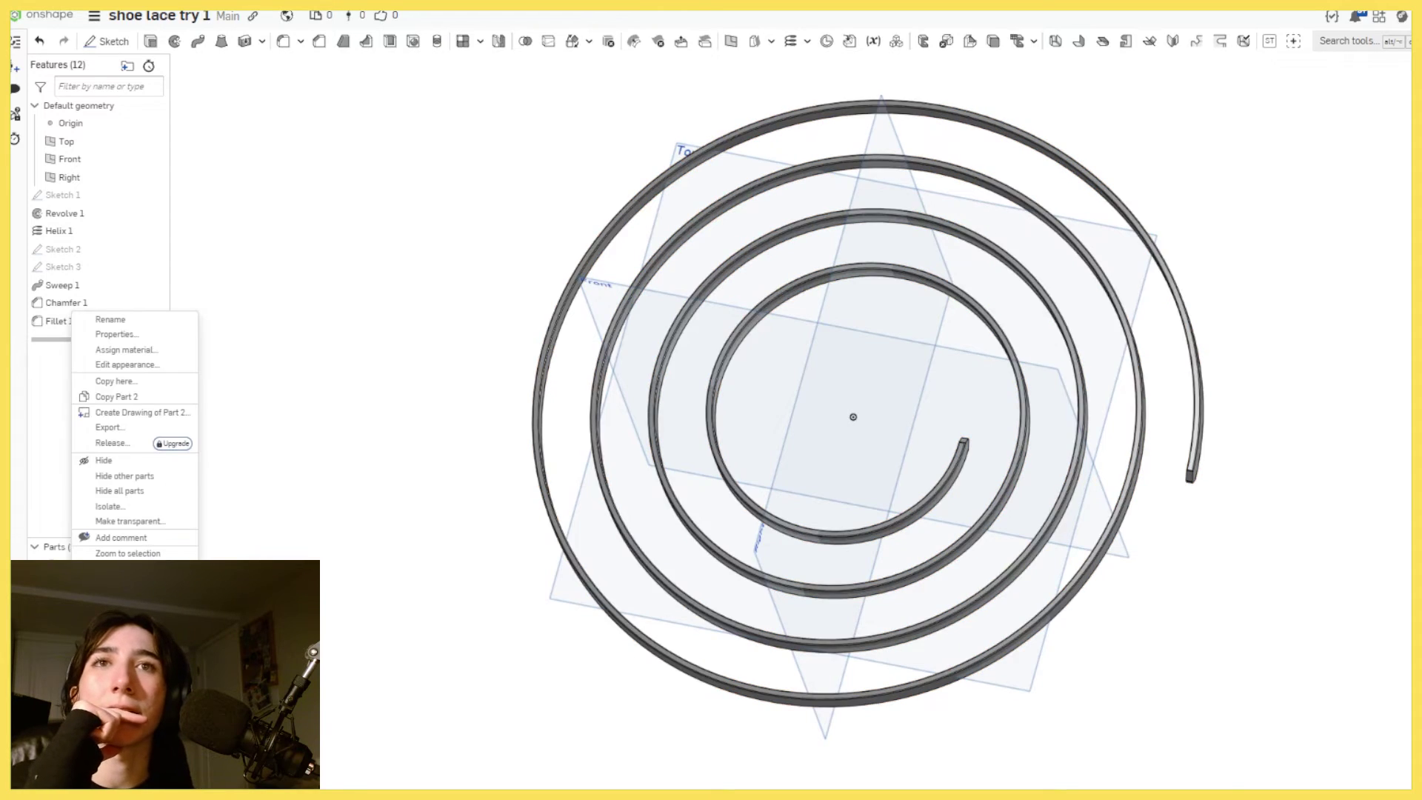
Export the shoelace part as a binary millimetre STL named 'shoelace helix try'.
click(133, 430)
text(shoela)
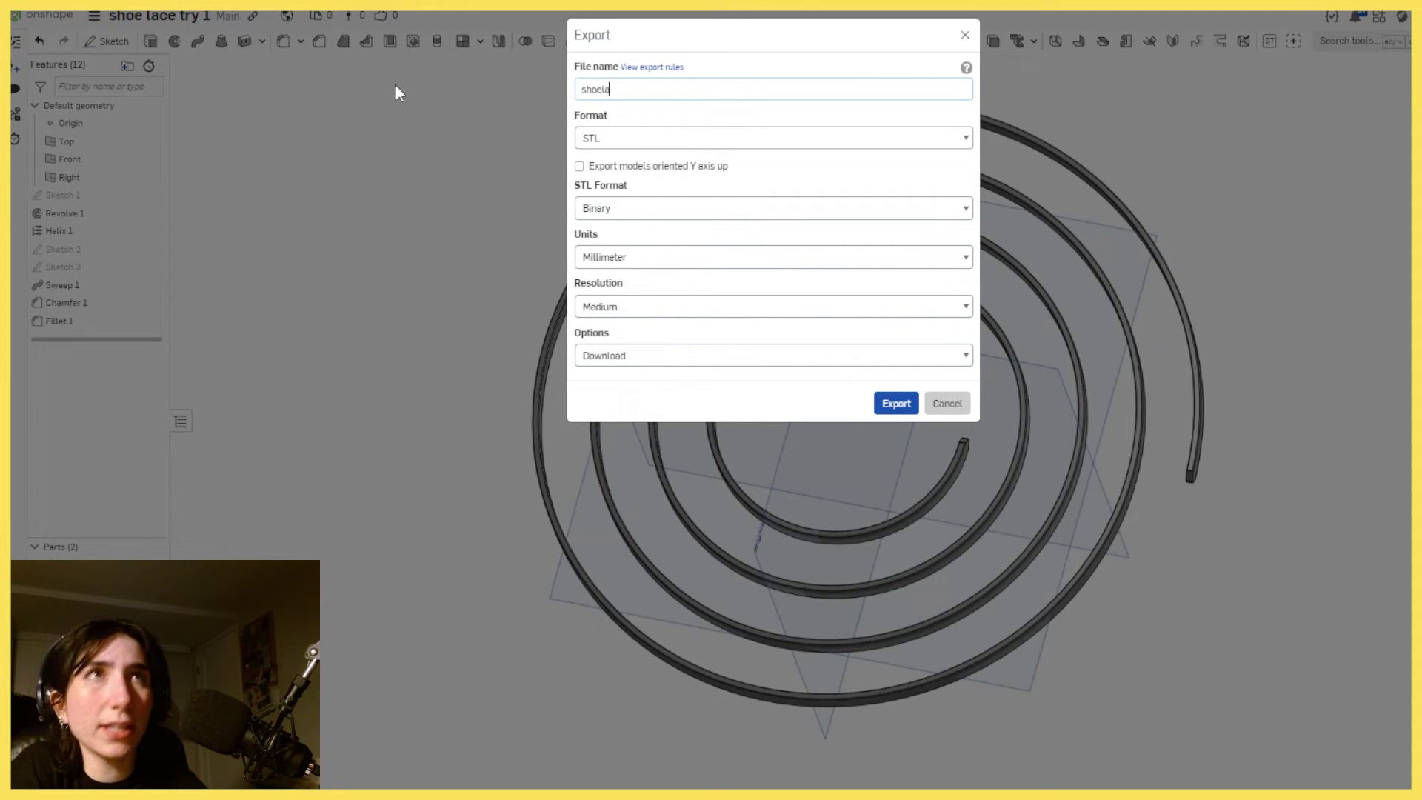
text(ce hel)
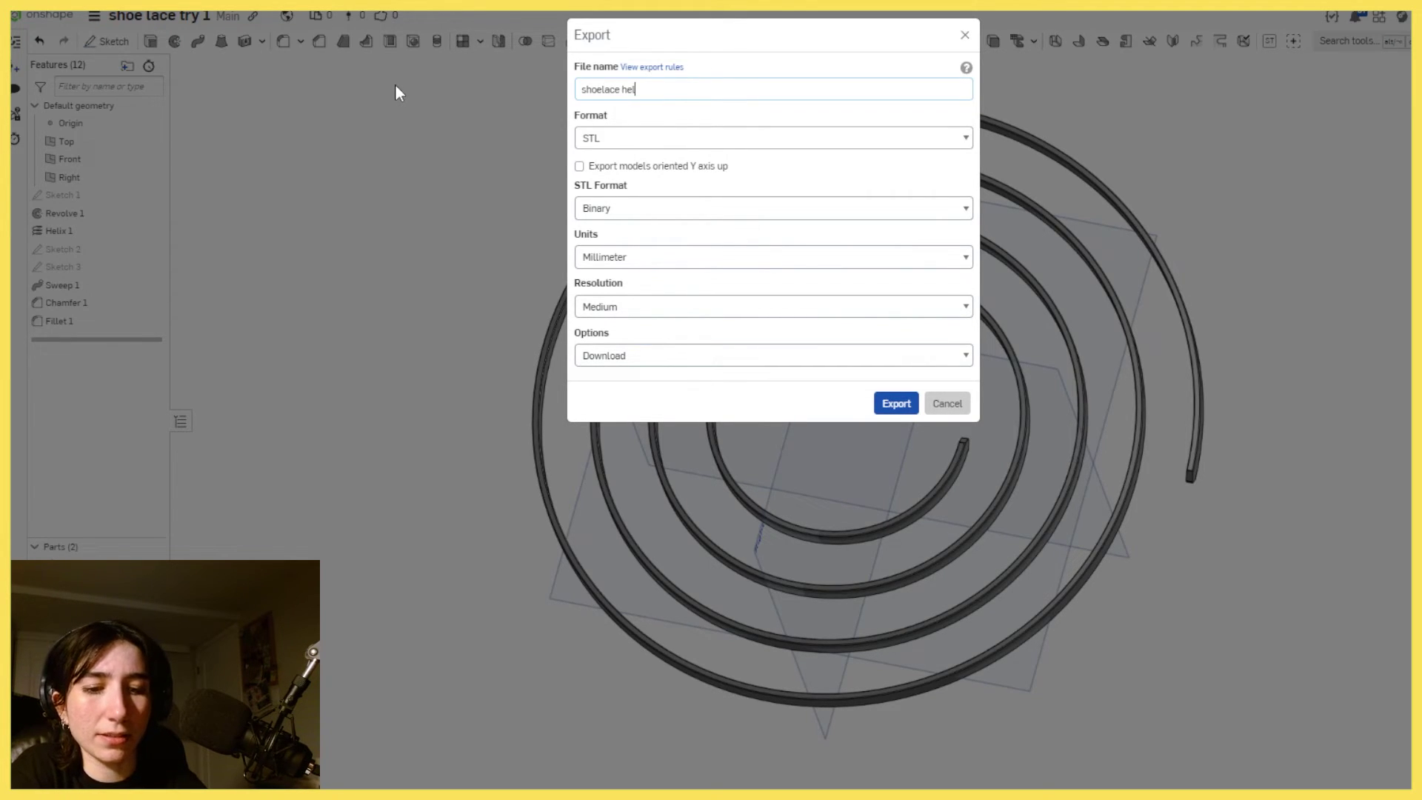
text(ix try 1)
key(Return)
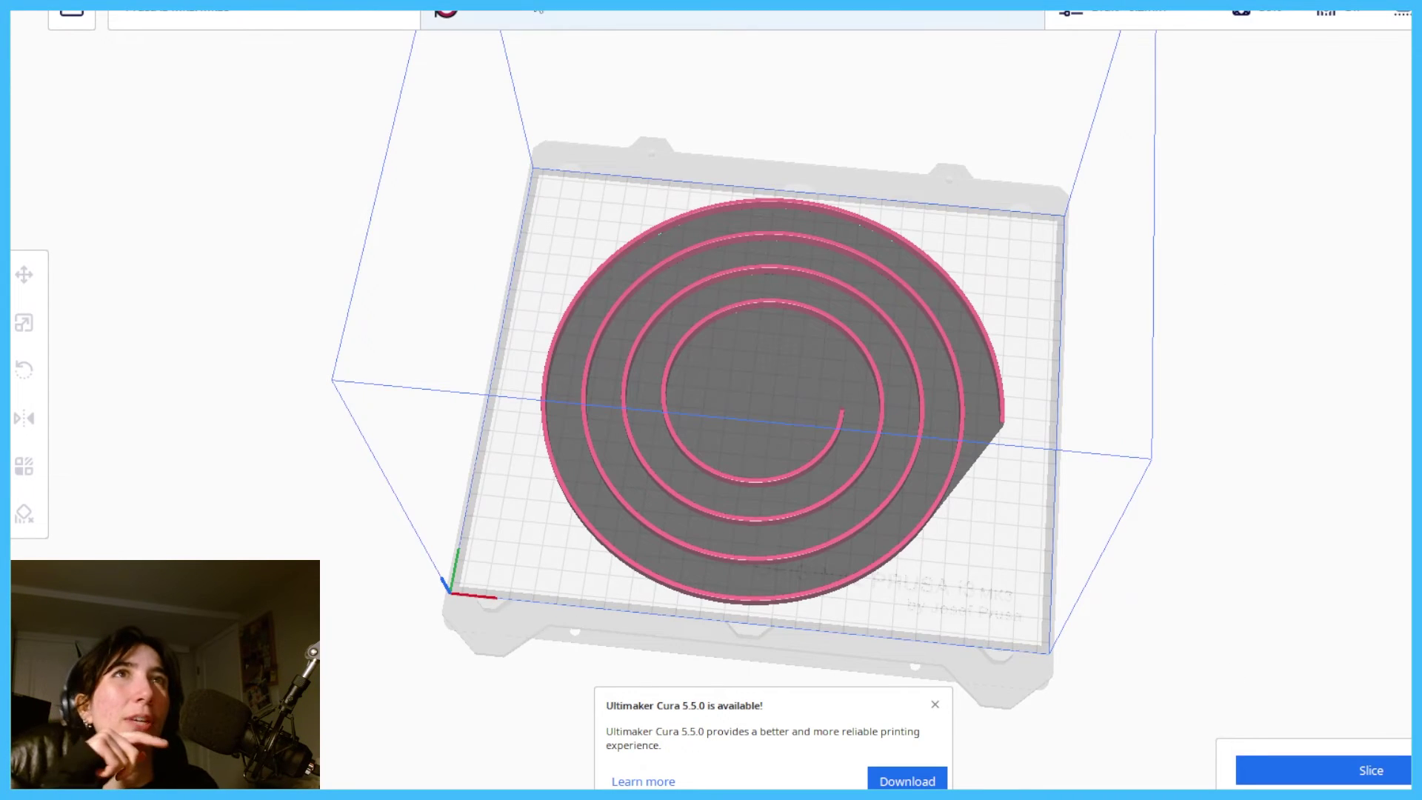
Open Cura's detailed print settings and begin a settings search, fixing a mistyped letter.
click(1287, 27)
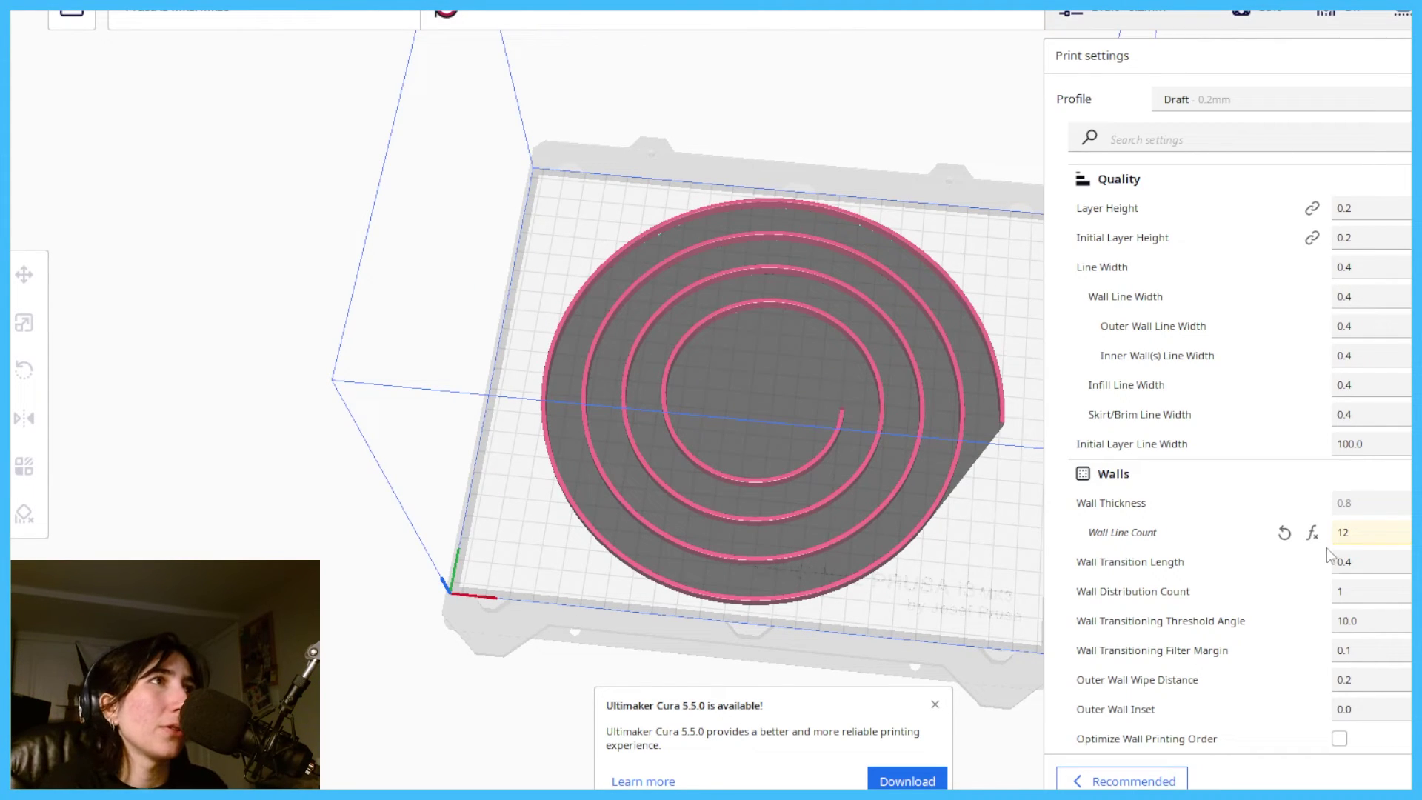
click(1185, 139)
text(im)
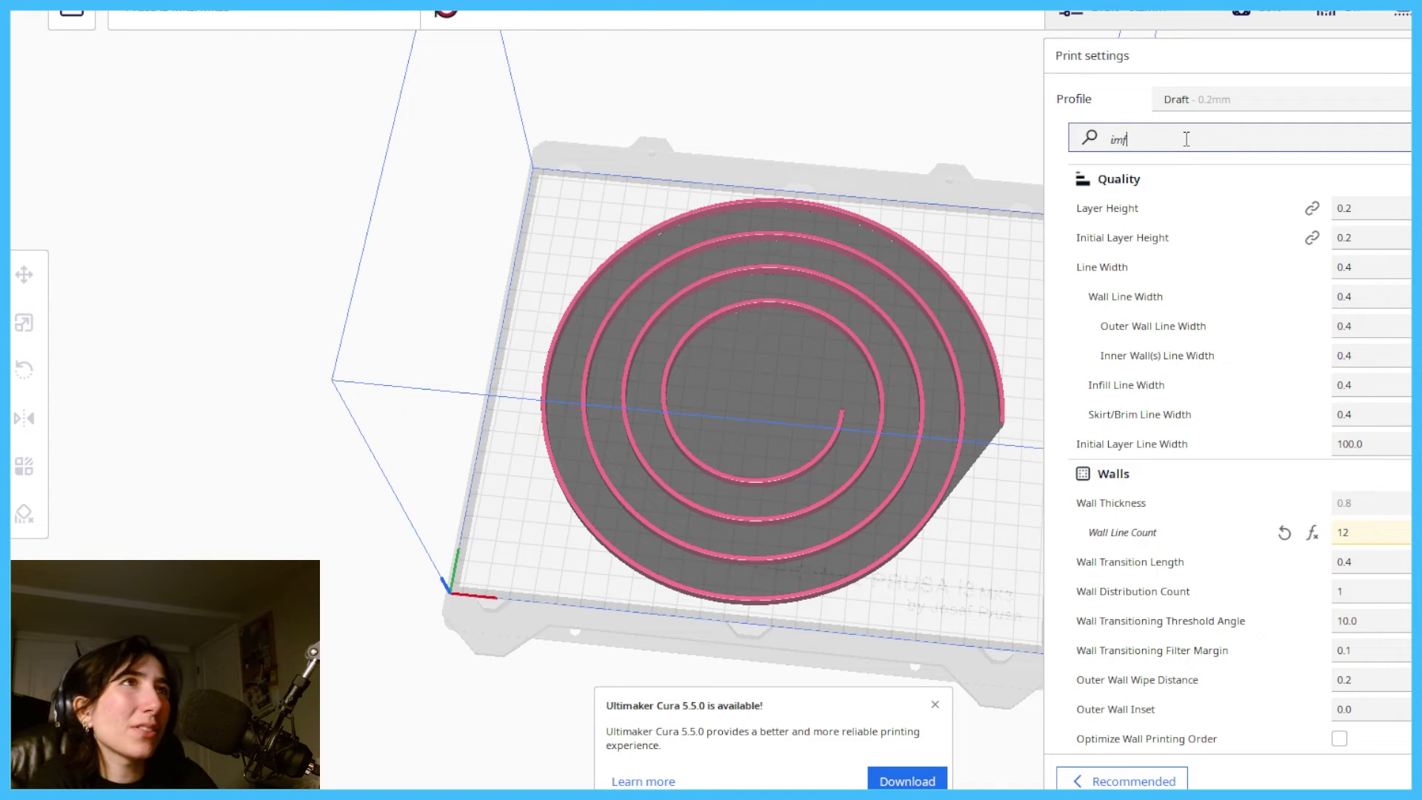
text(f)
key(BackSpace)
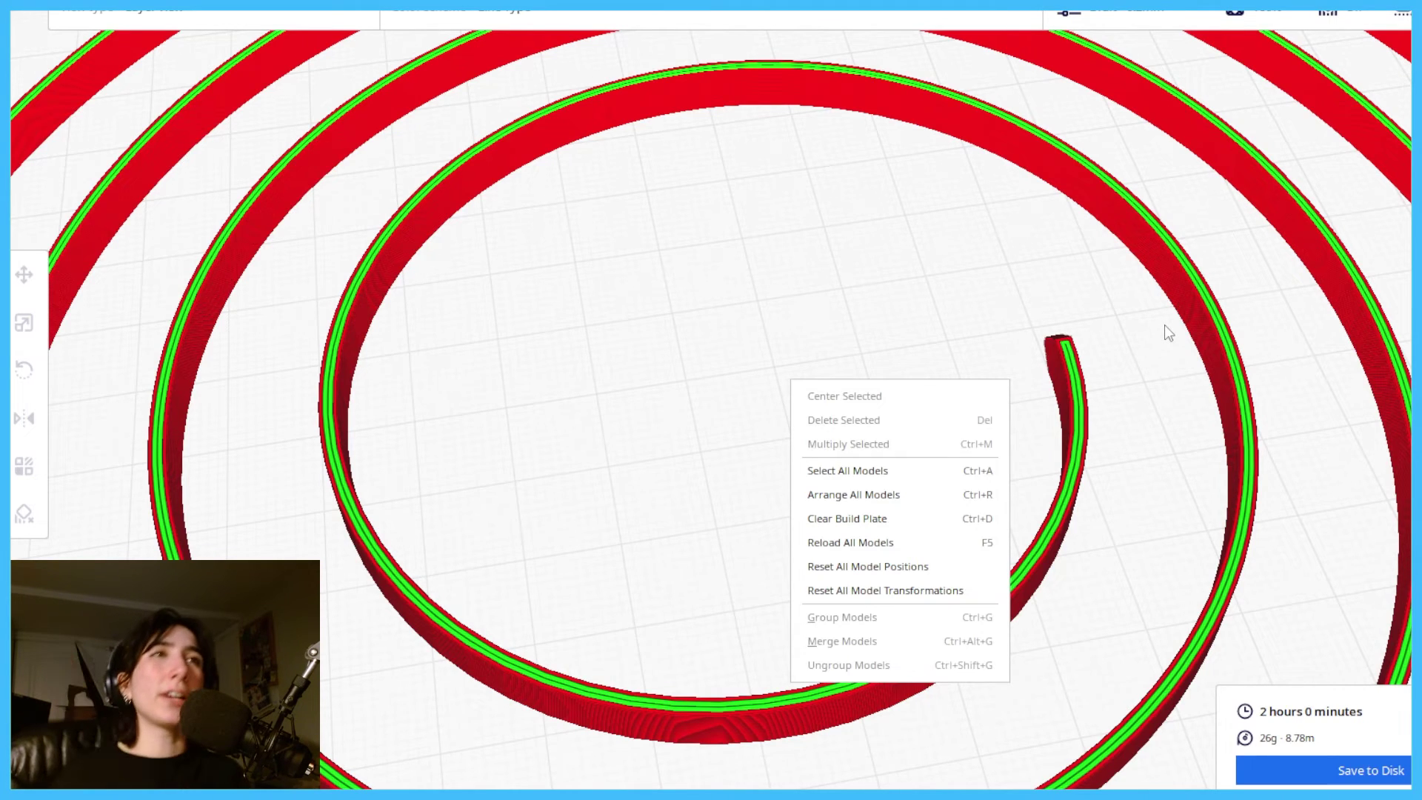
Orbit and zoom the sliced preview to examine how the inner strip end slices.
click(1156, 398)
scroll(1087, 424, up, 2)
middle_drag(1087, 424, 955, 382)
scroll(763, 312, up, 5)
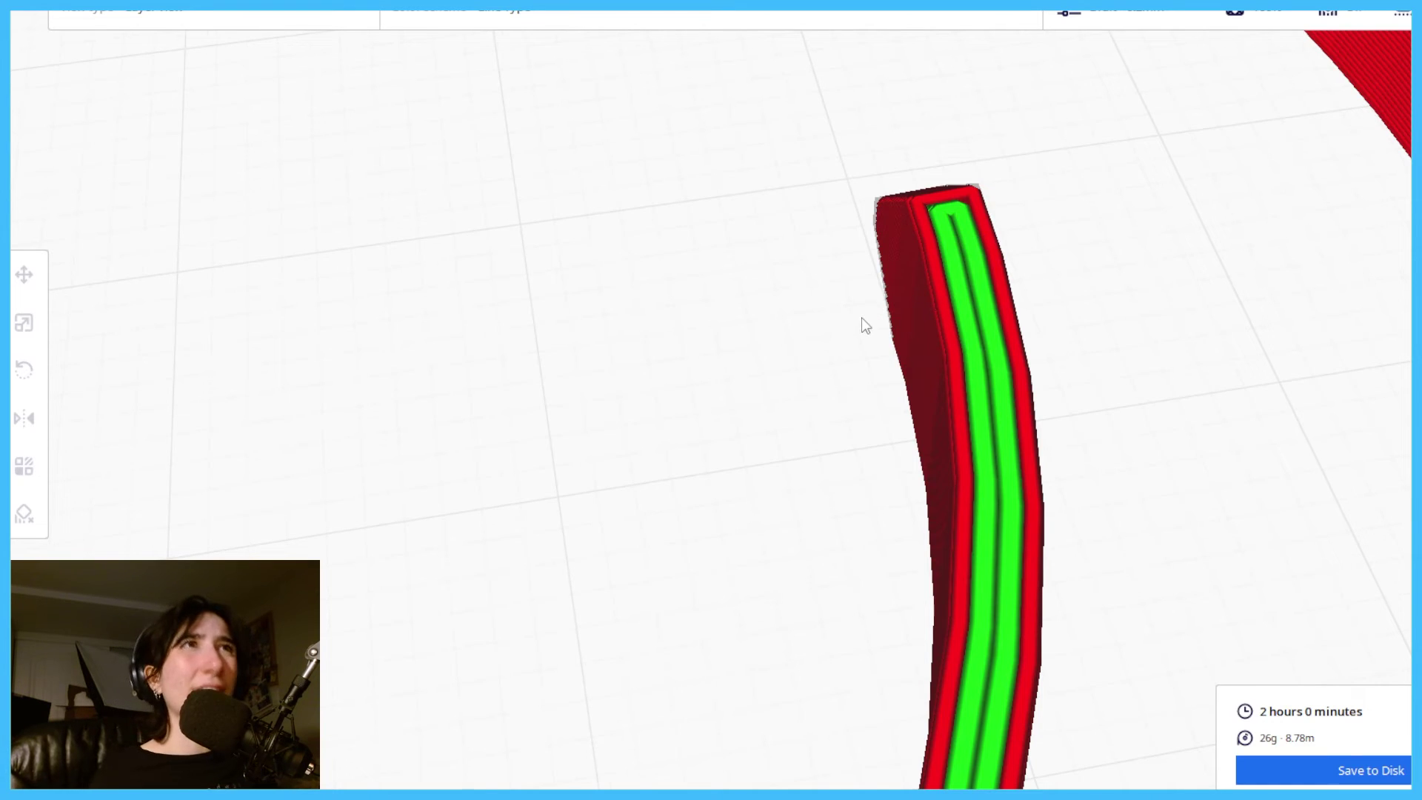
scroll(861, 320, down, 5)
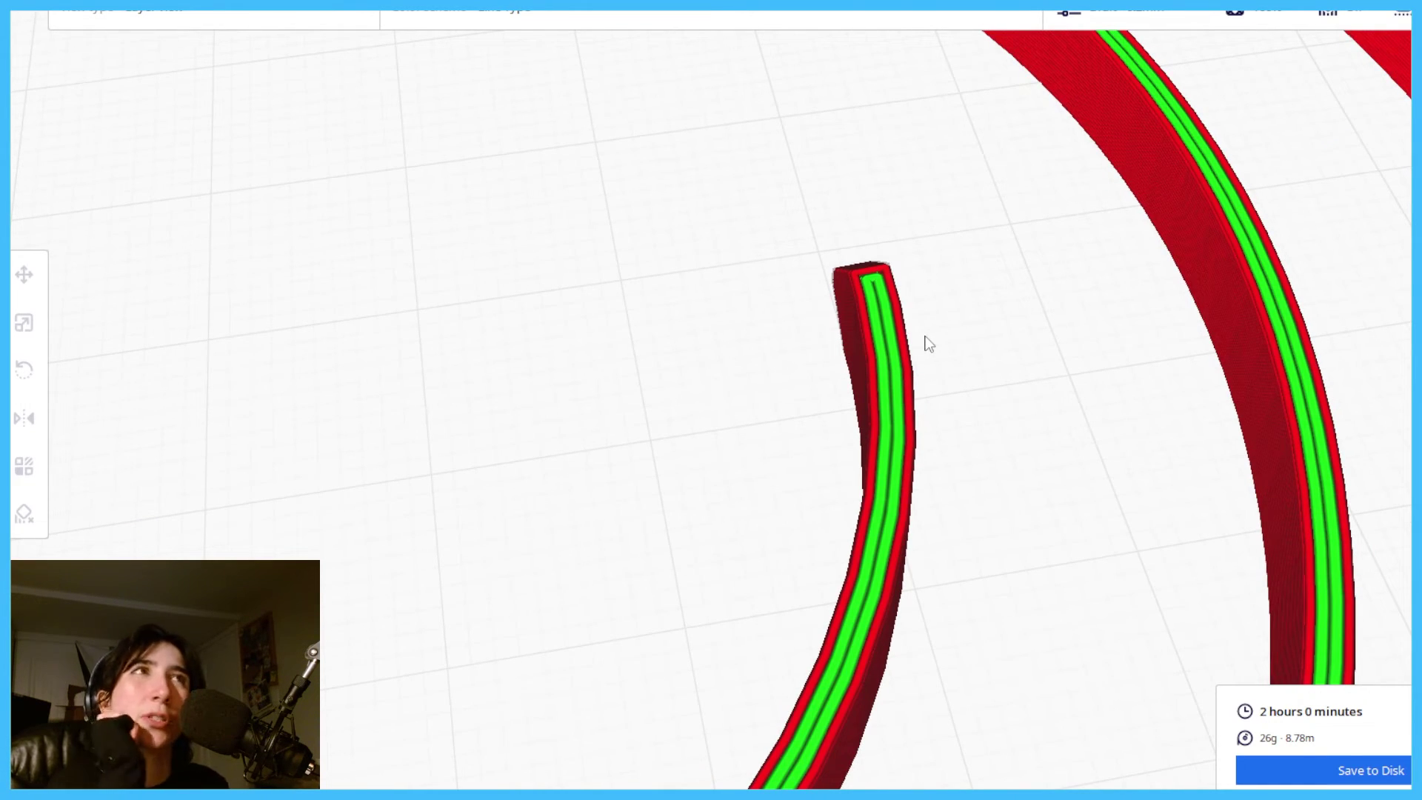
Open the print settings and scroll to the wall settings showing Wall Line Count 2.
click(1148, 15)
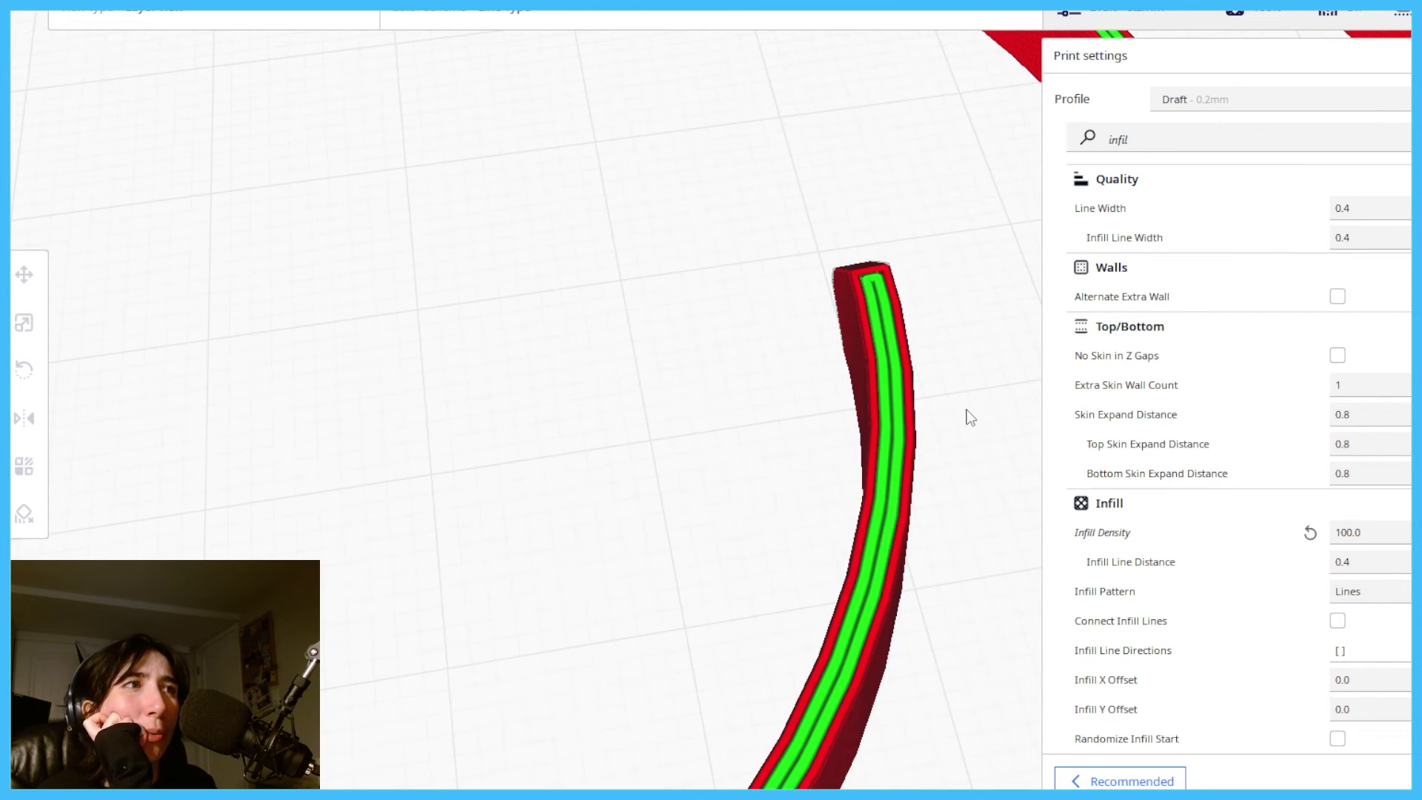
mouse_move(1239, 424)
scroll(1237, 422, down, 1)
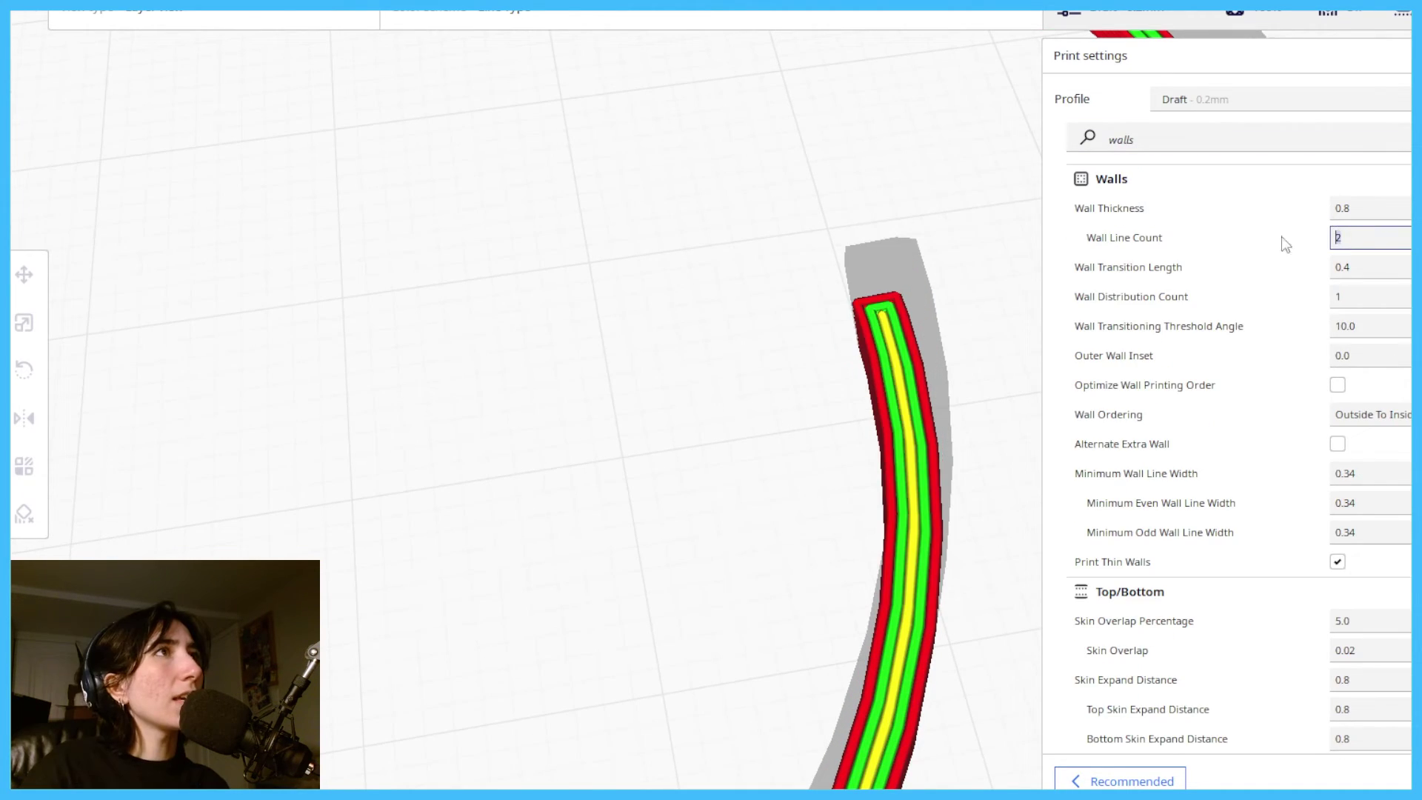
Set Wall Line Count to 1 and re-slice the spiral lace.
mouse_move(1271, 243)
text(1)
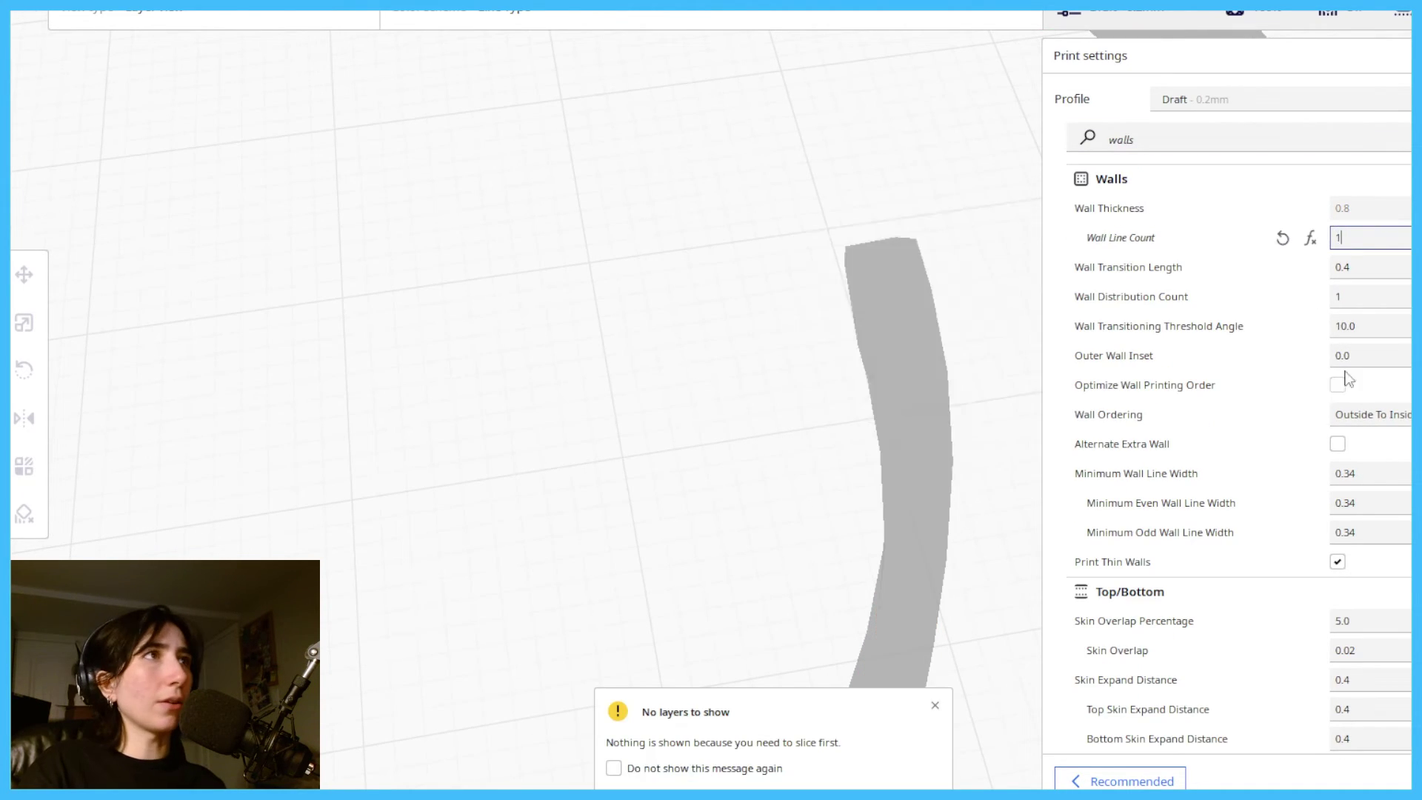
click(1159, 20)
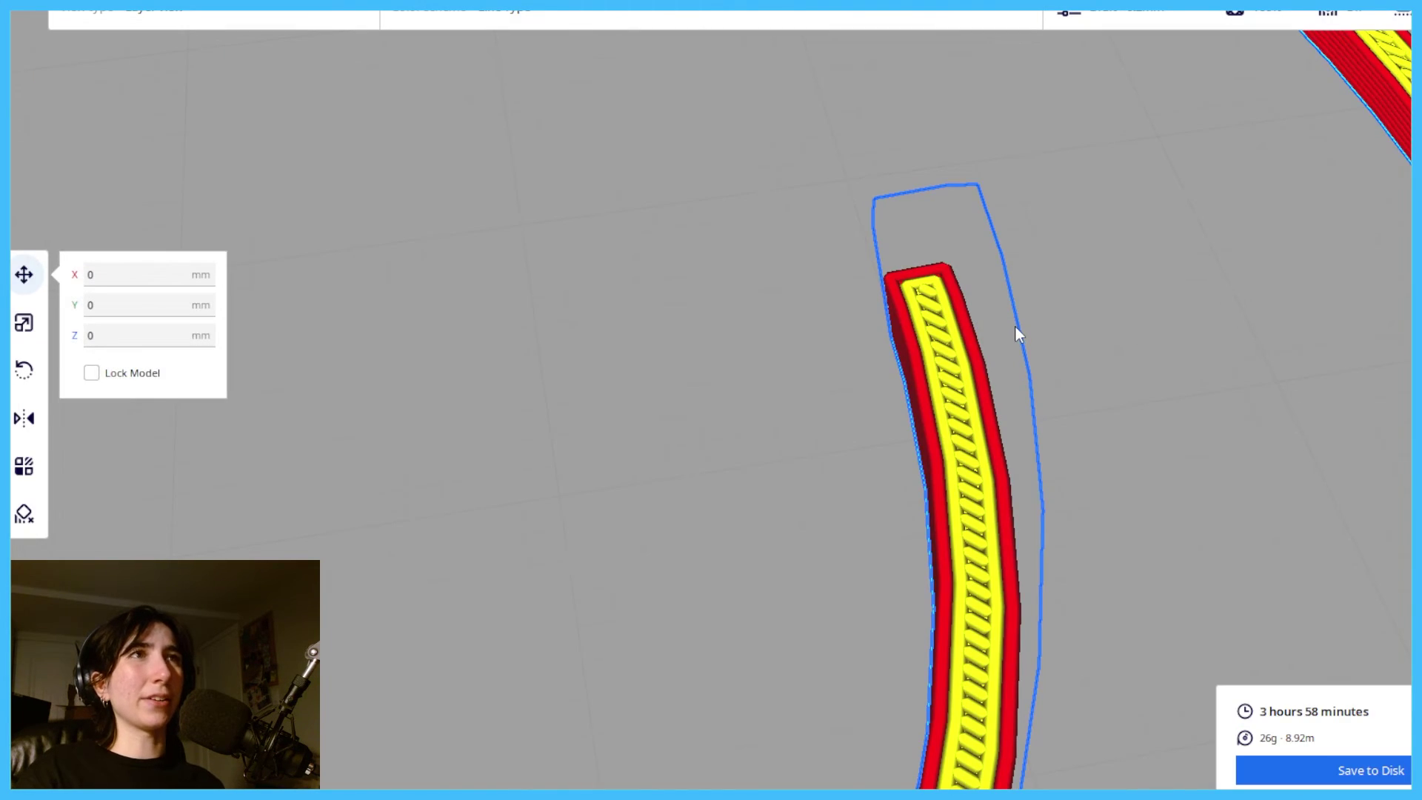
Orbit and zoom the layer preview to check the single-wall slice, estimated 2 h 40 min, 26 g.
click(1016, 327)
scroll(1025, 336, down, 3)
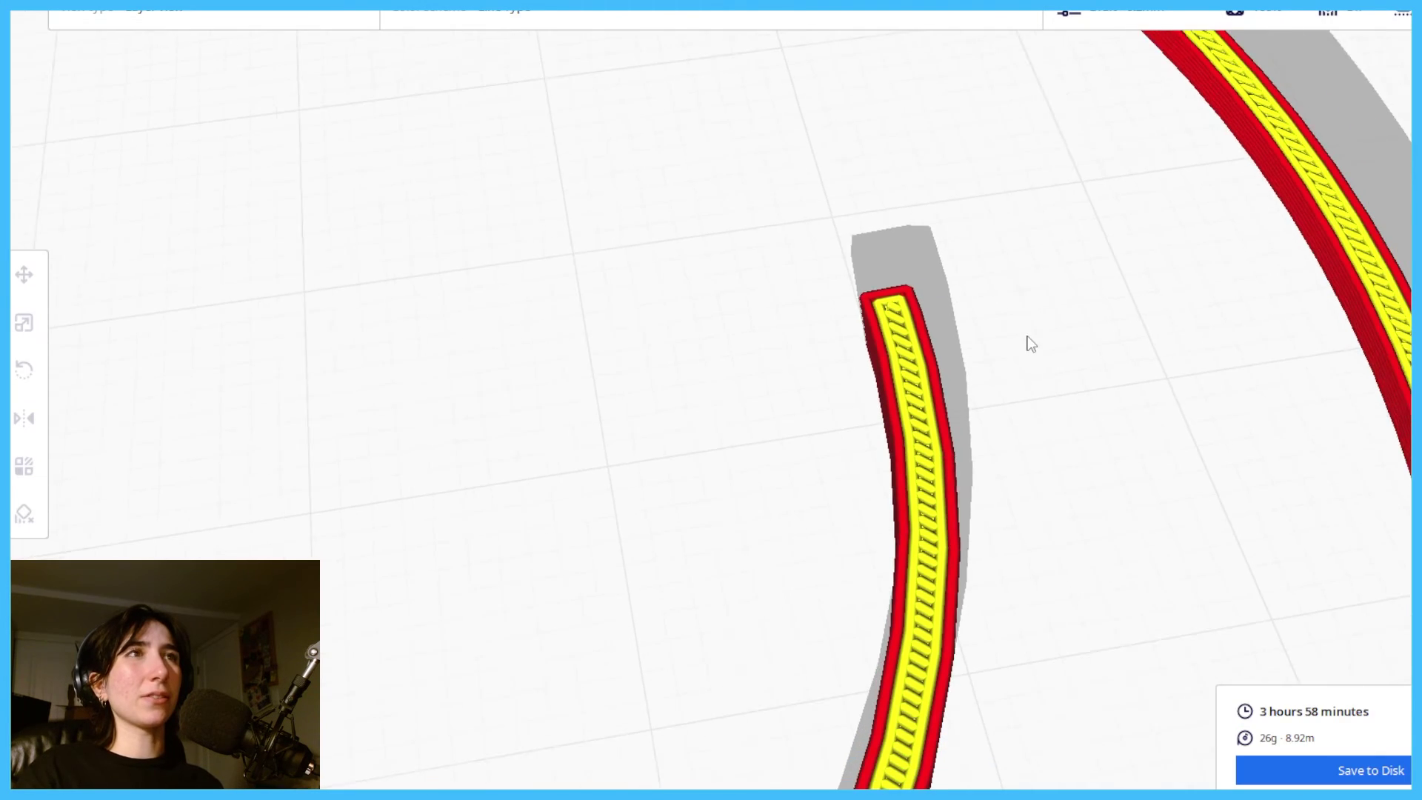
scroll(1026, 338, down, 2)
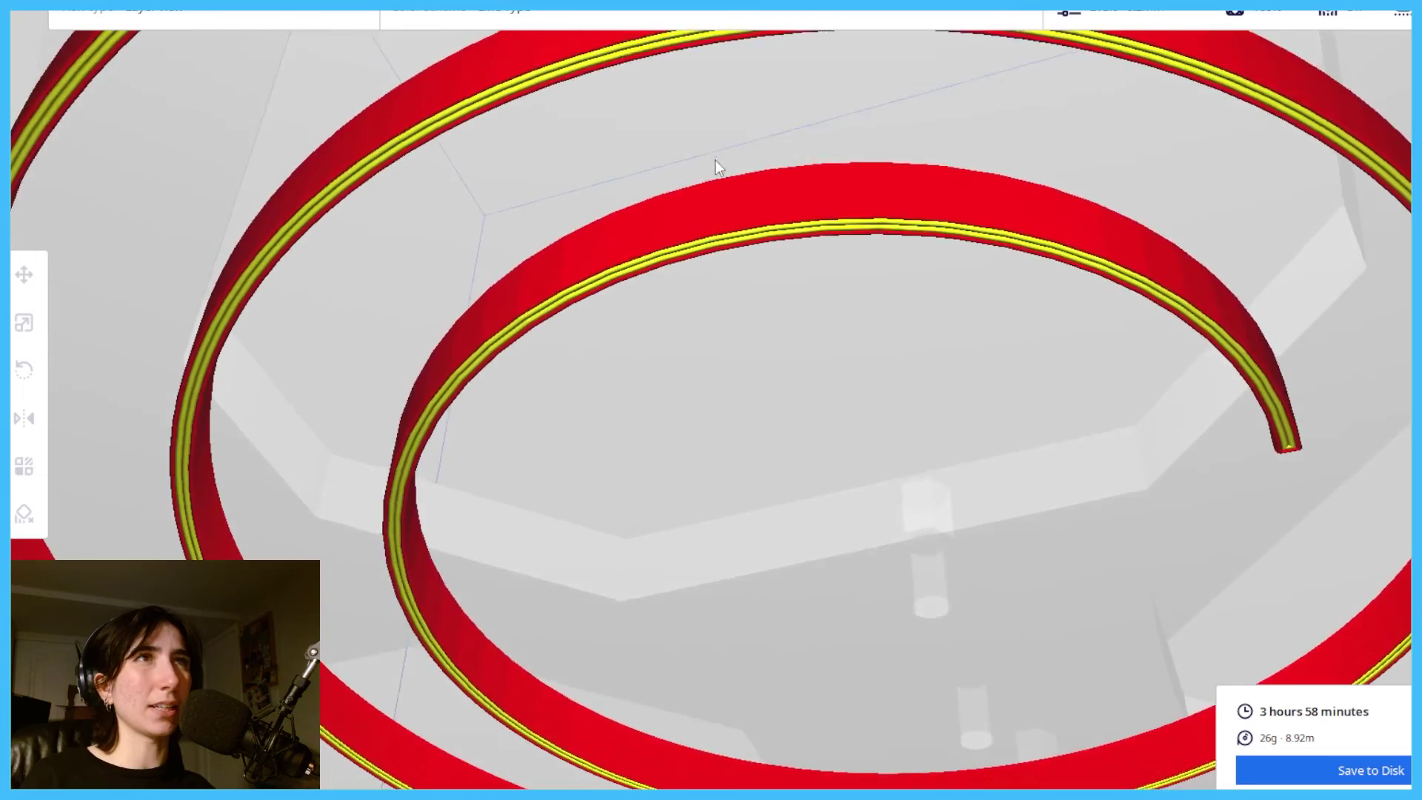
right_drag(713, 160, 651, 282)
scroll(465, 574, up, 10)
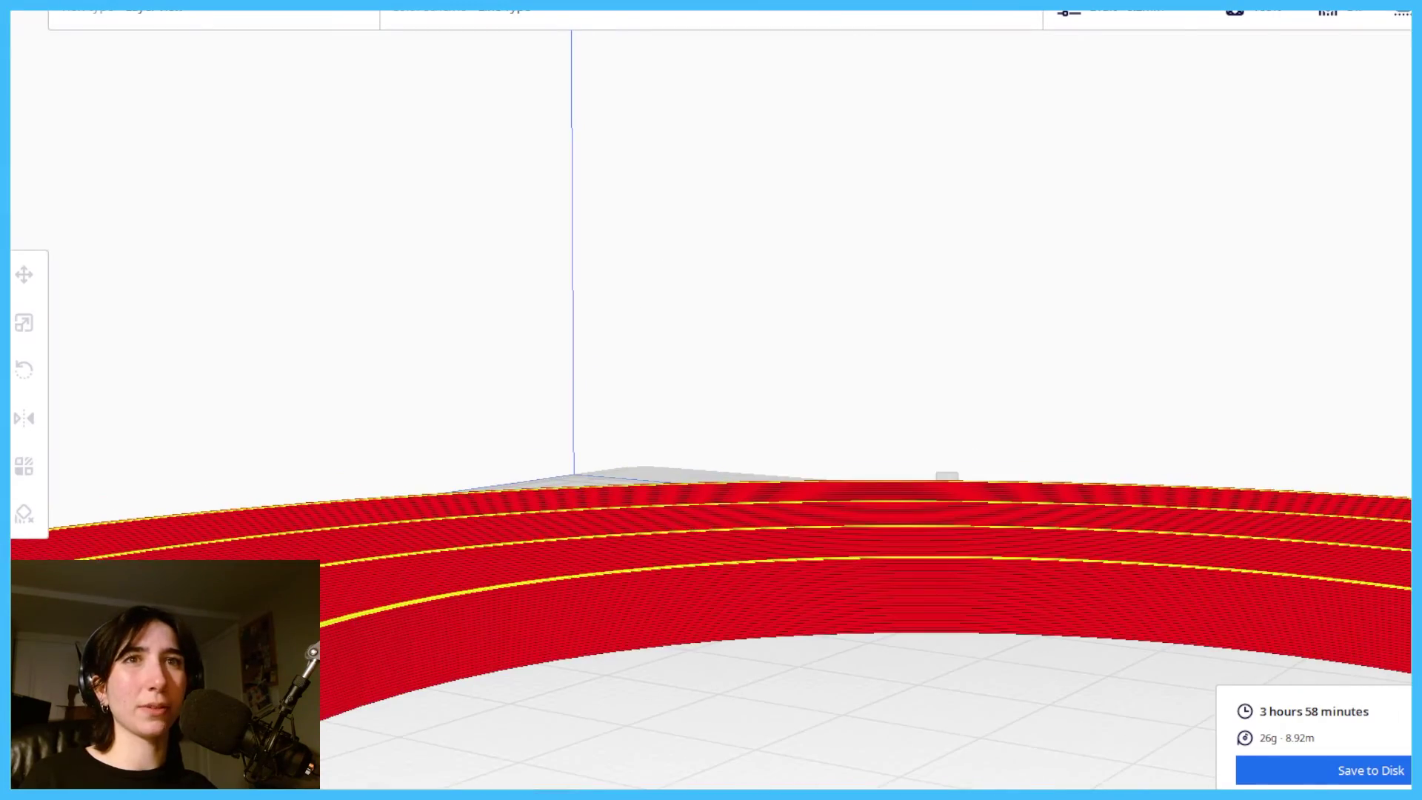
scroll(459, 518, up, 5)
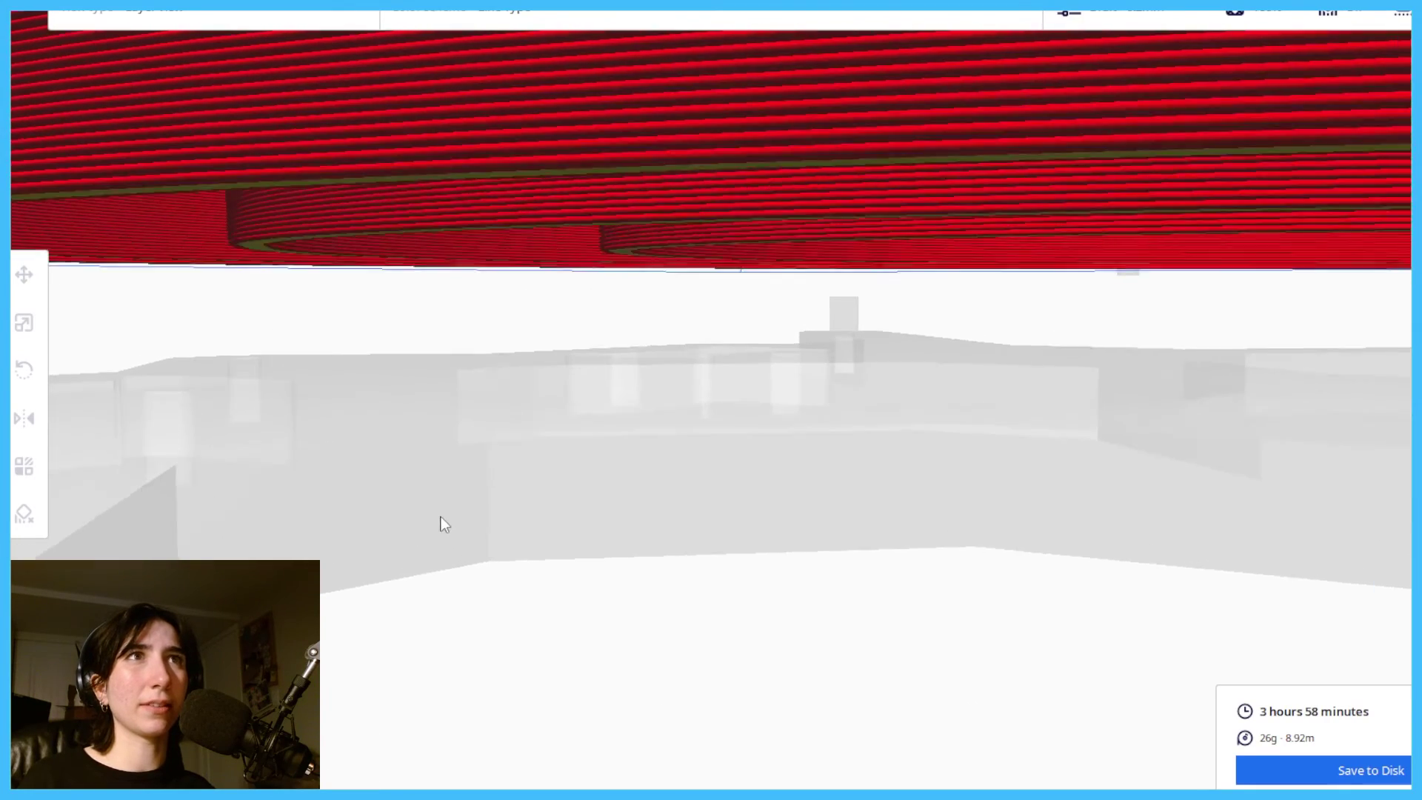
scroll(428, 525, down, 3)
scroll(425, 523, up, 3)
scroll(426, 531, down, 8)
scroll(548, 422, down, 3)
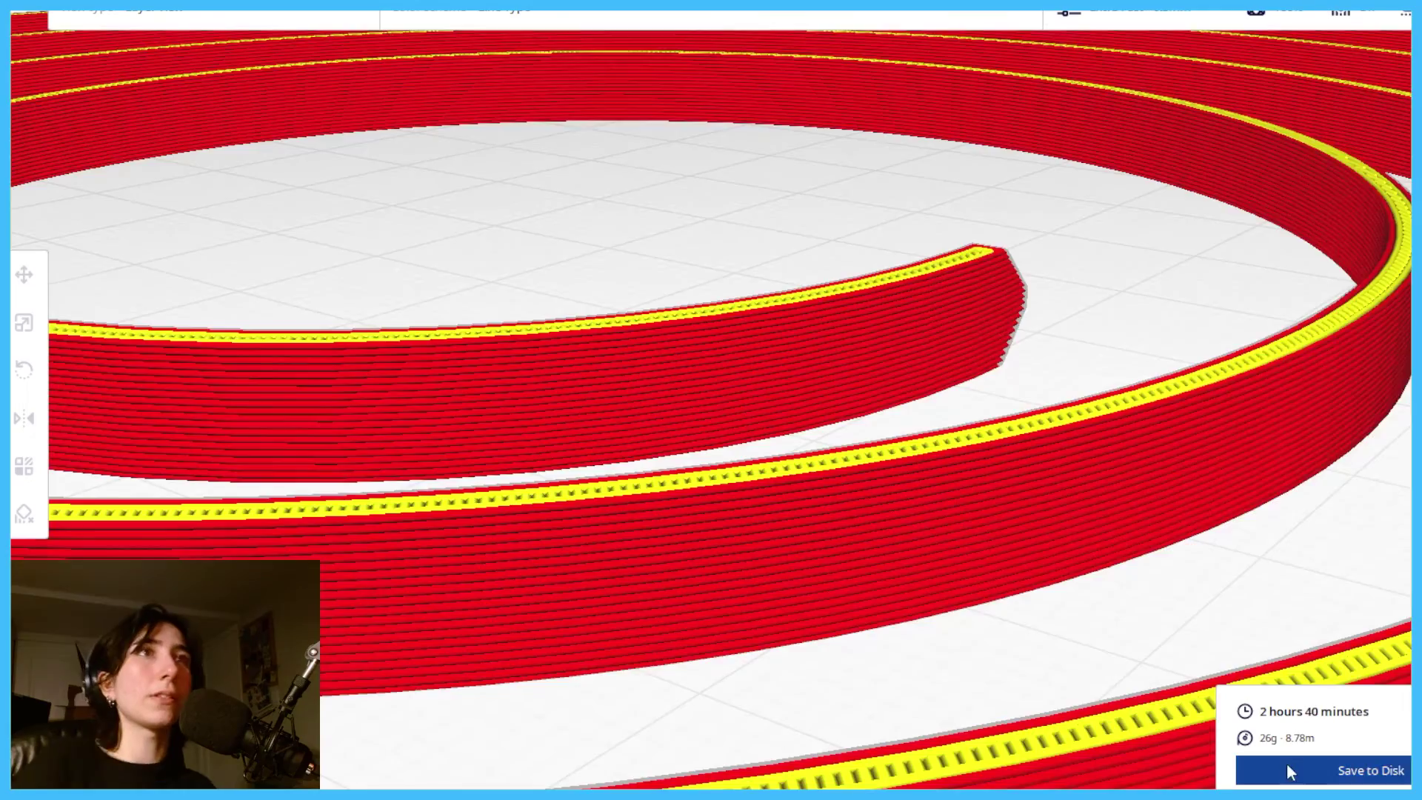
scroll(784, 565, down, 3)
scroll(704, 444, up, 2)
right_drag(704, 444, 701, 502)
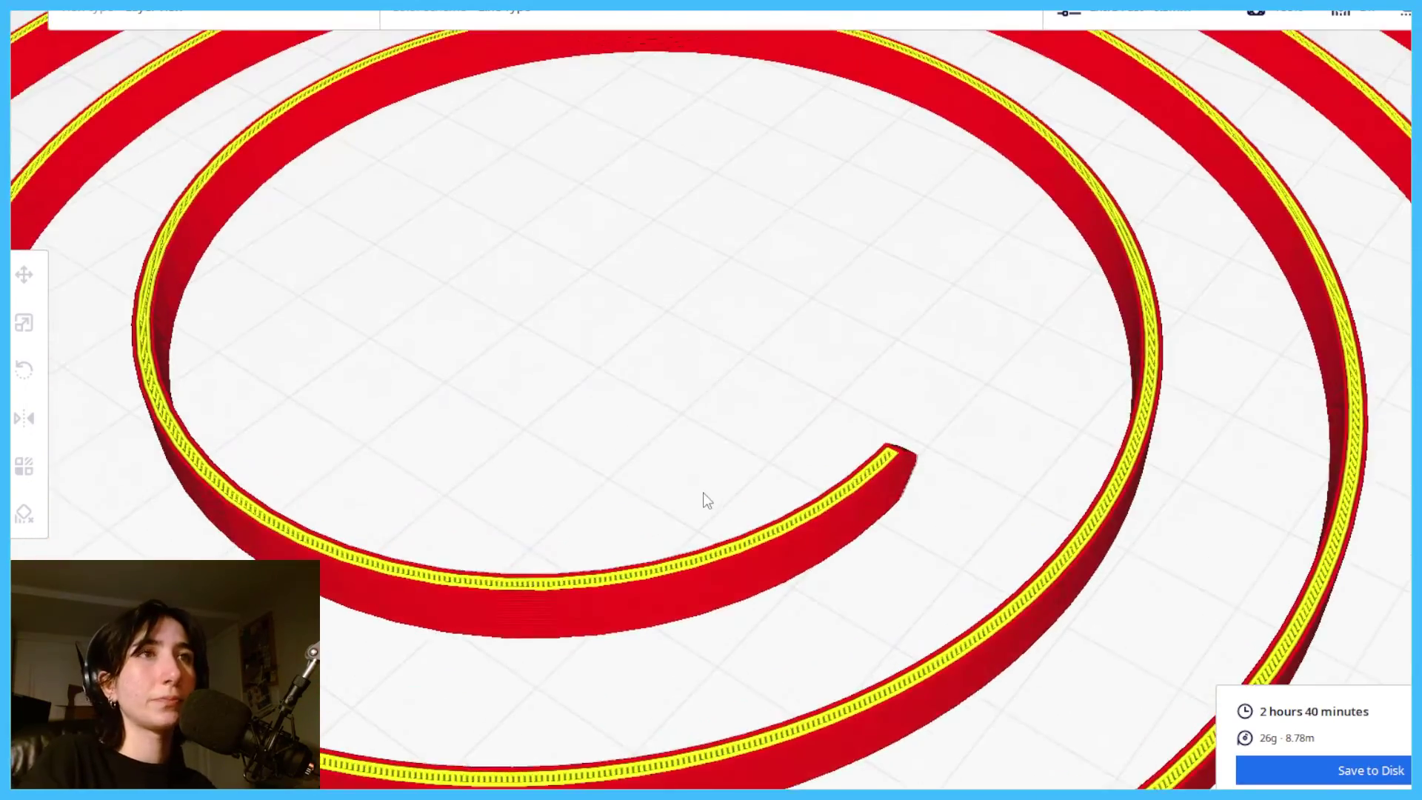
scroll(701, 501, down, 3)
scroll(1015, 540, up, 3)
right_click(1013, 520)
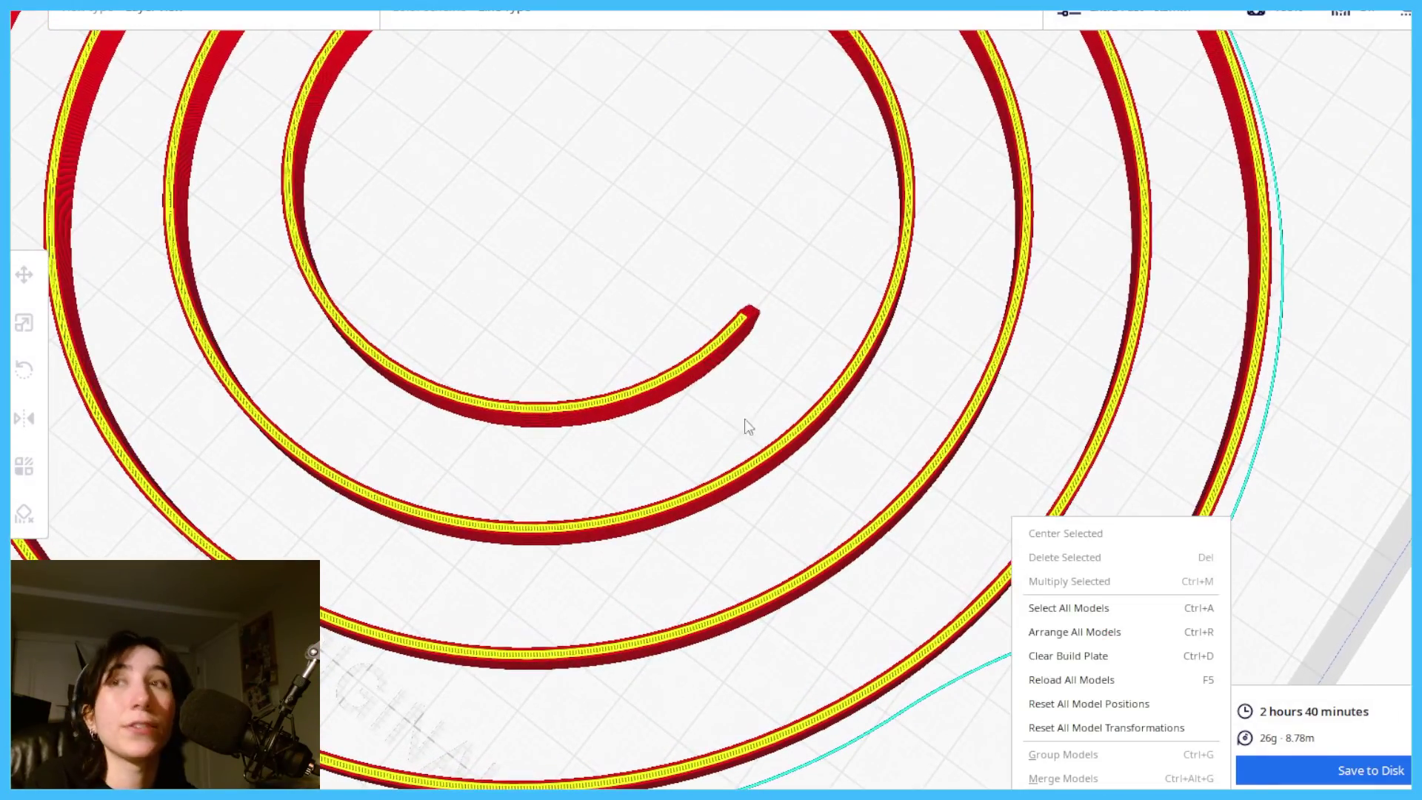